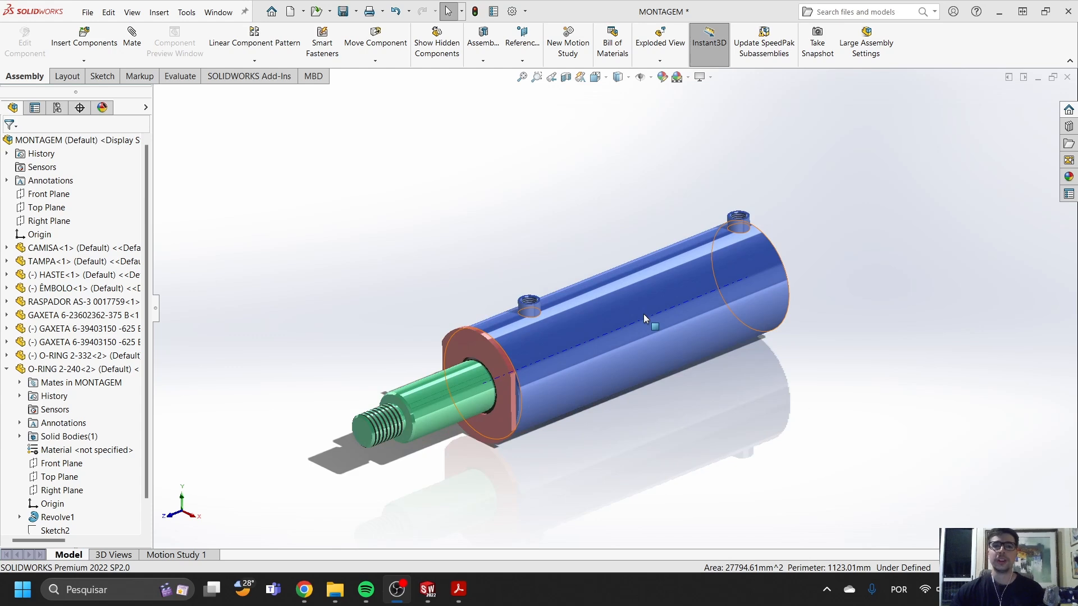
- Cut the hydraulic cylinder assembly open lengthwise with a section view to expose its internal parts
scroll(578, 341, "down", 3)
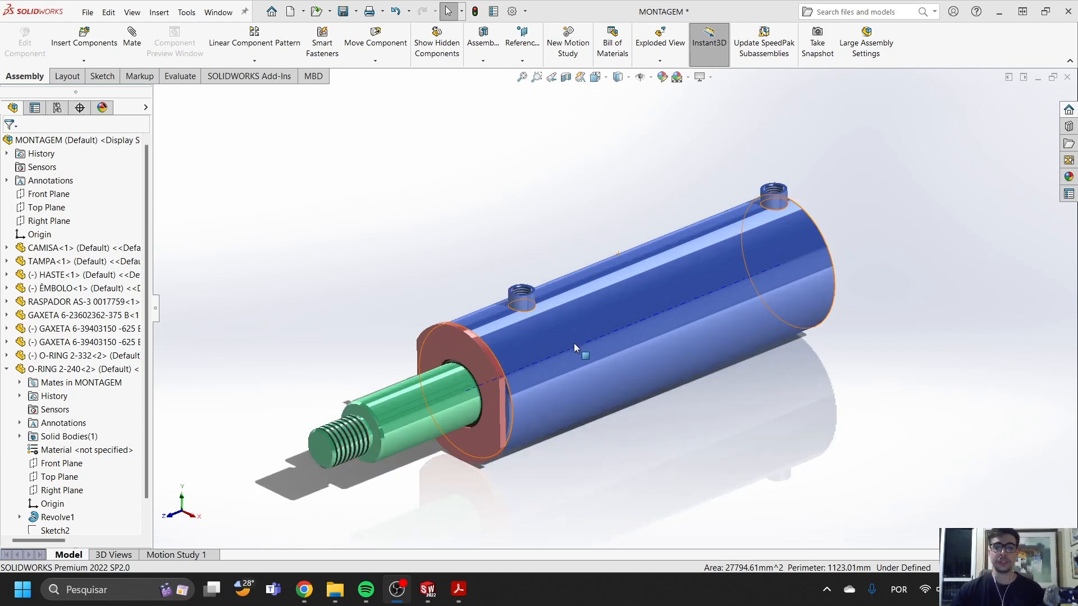
left_click(608, 324)
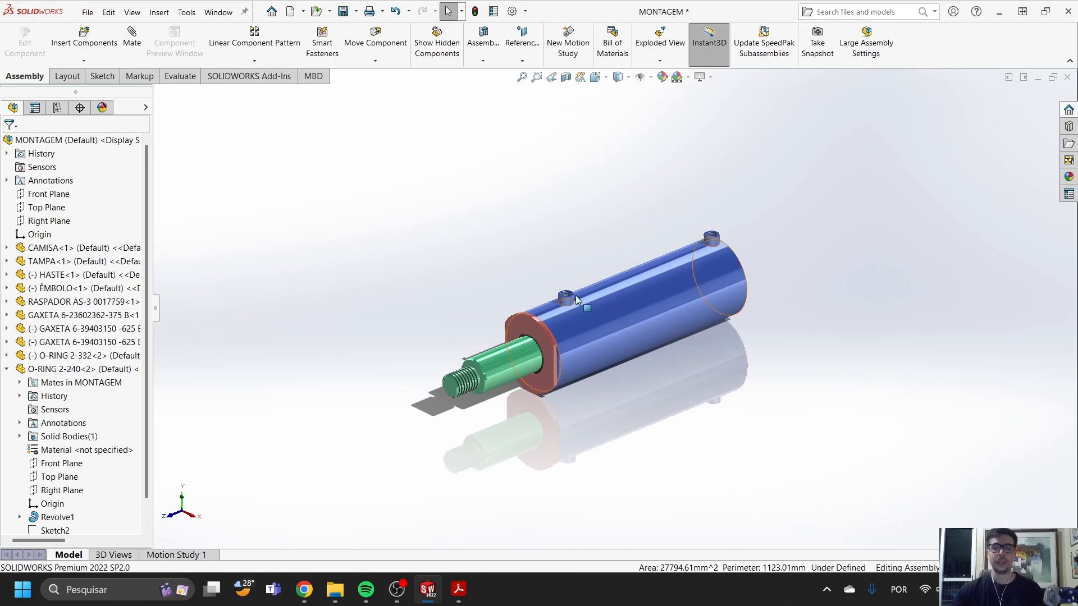
middle_click_drag(671, 292, 649, 301)
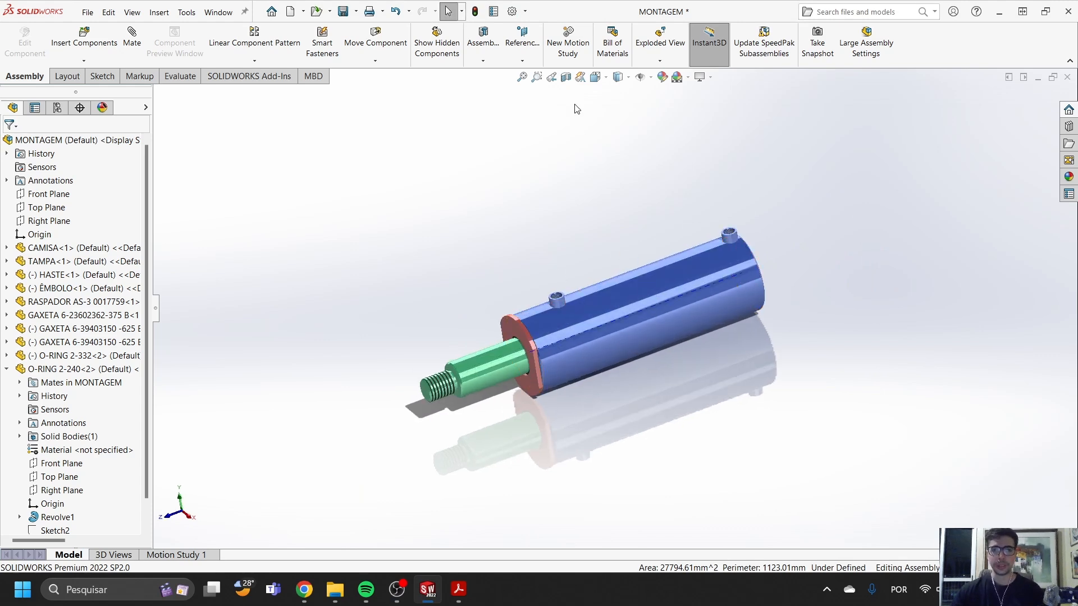
left_click(566, 77)
left_click(1023, 97)
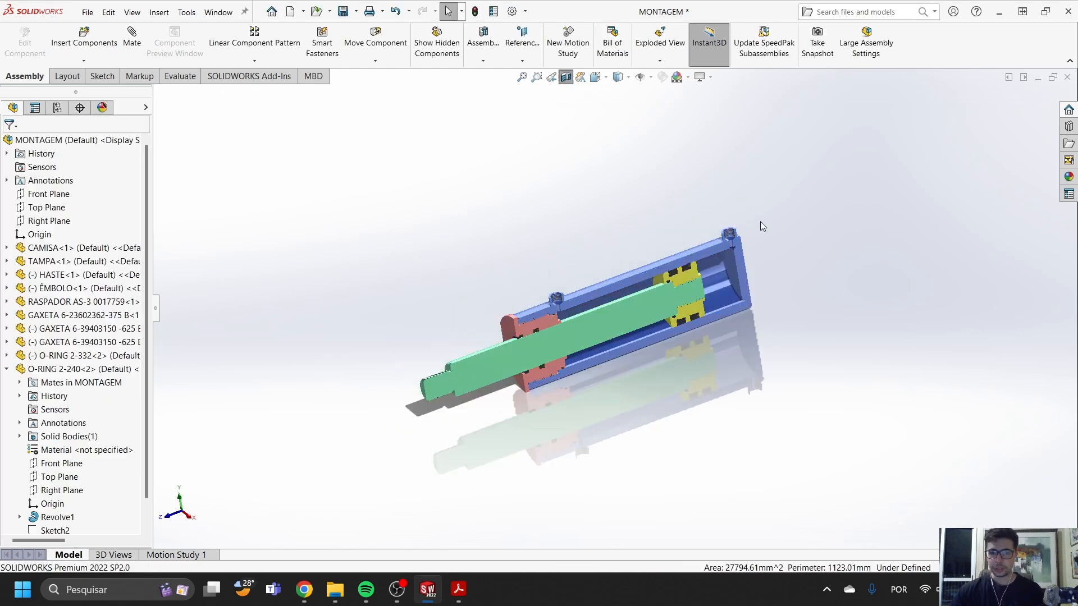
- Examine the sectioned cylinder assembly and select the outer face of the barrel (CAMISA)
scroll(645, 301, "down", 3)
middle_click_drag(643, 302, 590, 303)
scroll(639, 328, "up", 4)
scroll(601, 319, "down", 5)
scroll(606, 313, "up", 5)
scroll(582, 314, "down", 4)
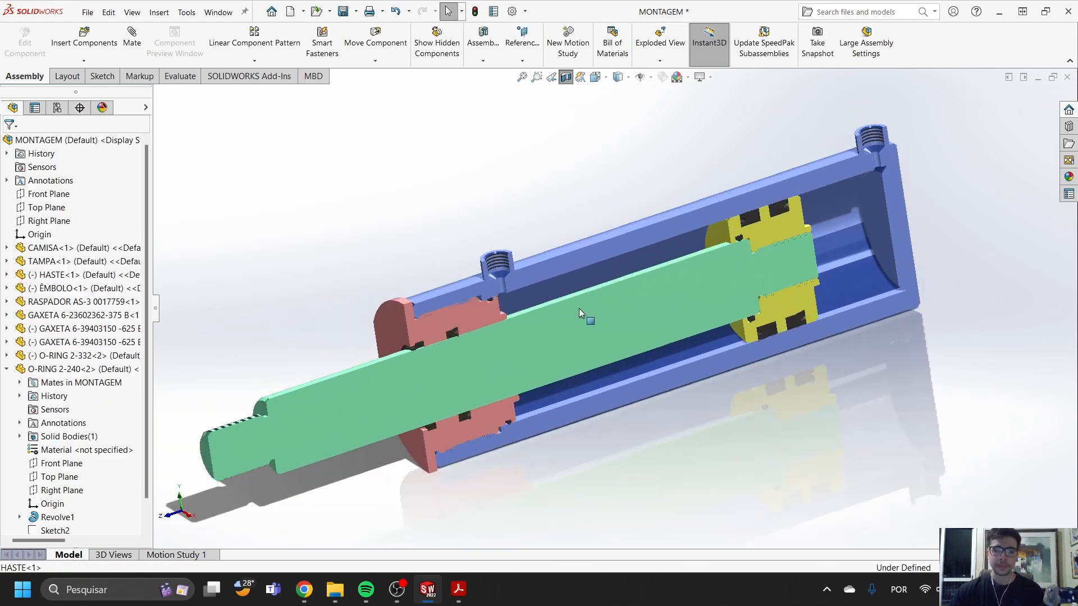
middle_click_drag(580, 271, 572, 247)
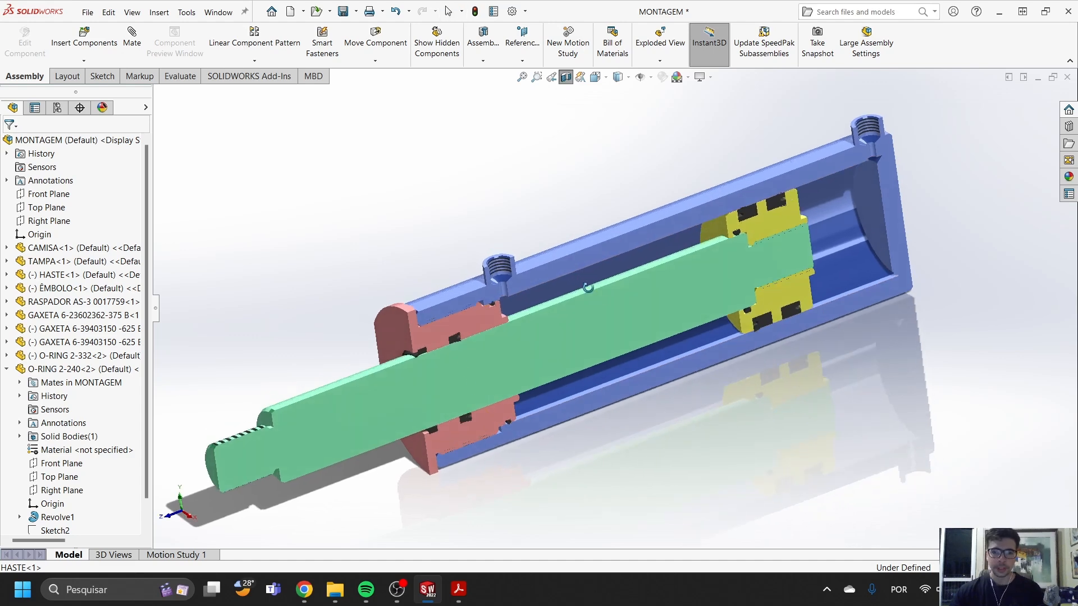
left_click(575, 245)
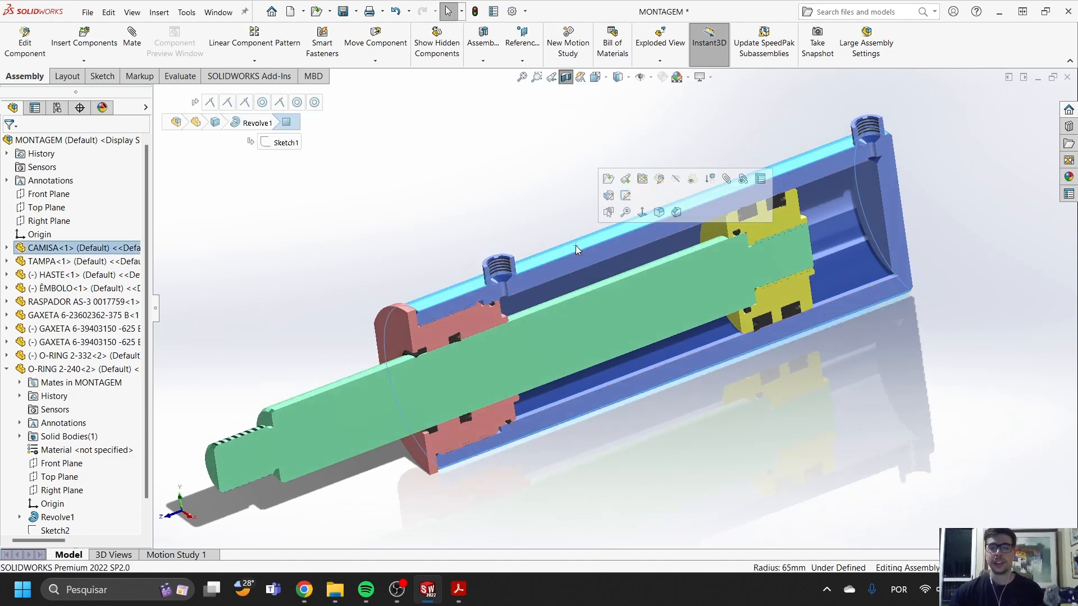
- Examine the piston (ÊMBOLO) and its seal grooves up close, selecting its cut face
scroll(607, 260, "down", 2)
scroll(707, 263, "up", 2)
left_click_drag(703, 295, 719, 313)
scroll(771, 288, "down", 4)
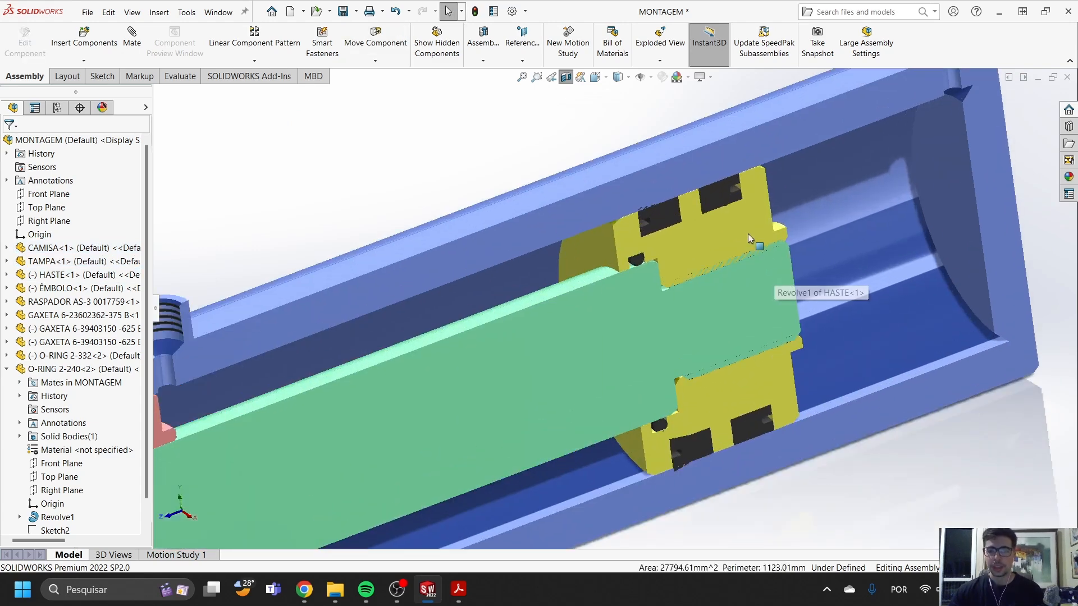
scroll(707, 235, "up", 3)
scroll(669, 259, "down", 7)
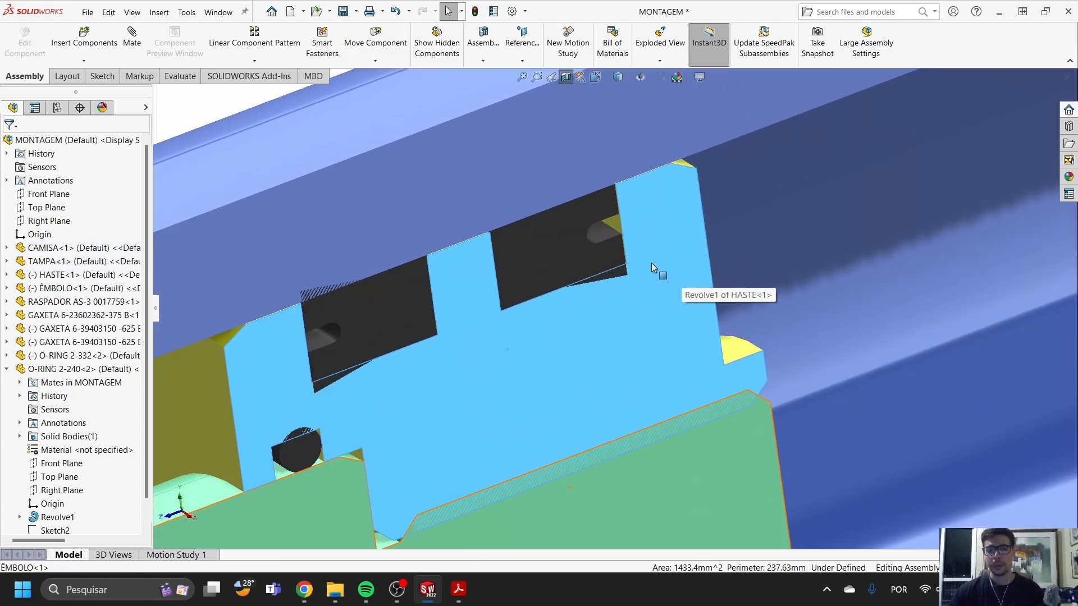
left_click(659, 238)
scroll(696, 264, "up", 6)
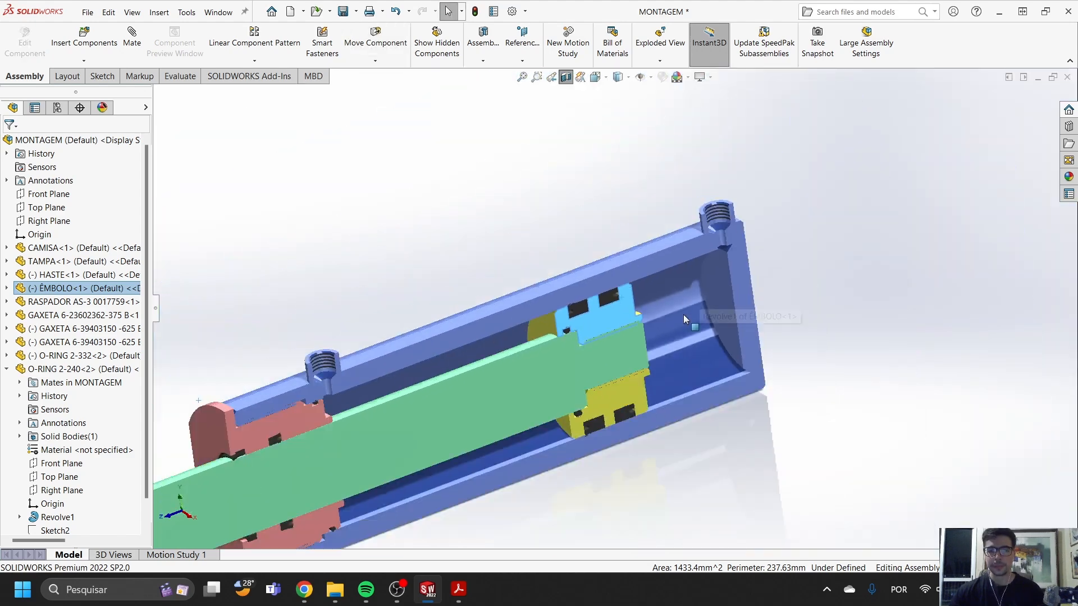
- Inspect the rod (HASTE) and the front cover (TAMPA) with its seals in the section view
scroll(617, 339, "down", 5)
left_click(517, 375)
scroll(518, 366, "up", 4)
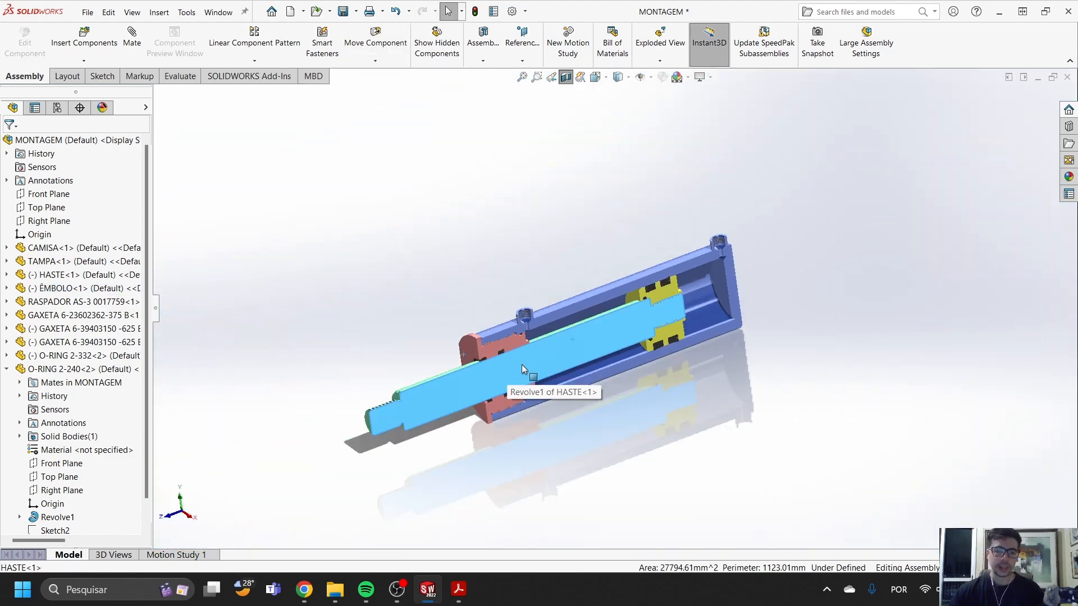
scroll(626, 318, "down", 4)
key("Escape")
scroll(322, 365, "down", 3)
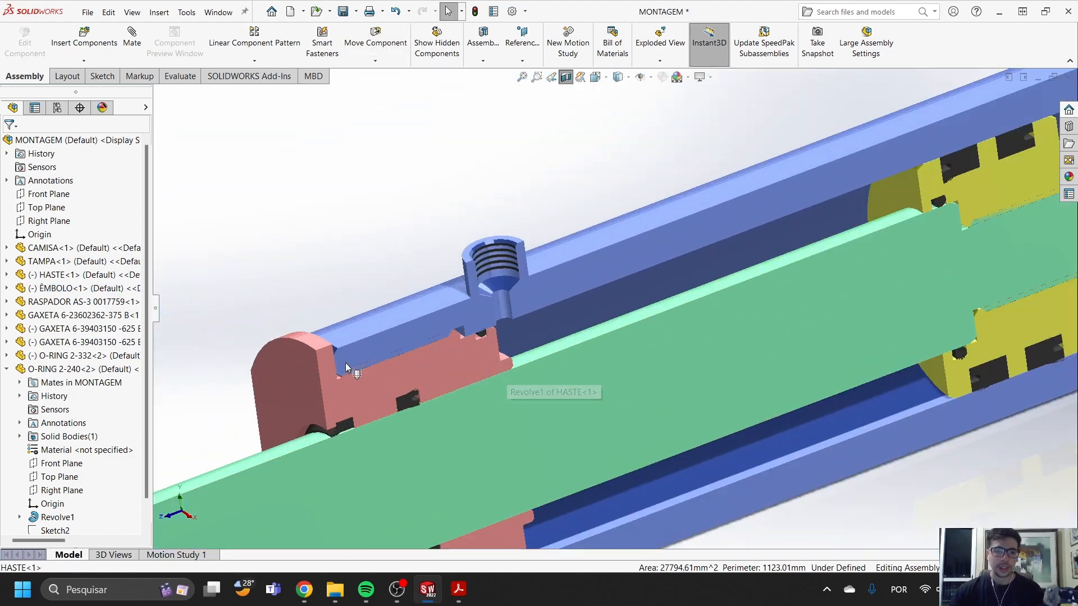
left_click(369, 389)
scroll(537, 383, "up", 5)
scroll(617, 335, "down", 4)
left_click(457, 347)
- Slide the rod and piston a short way toward the front cover inside the barrel
left_click_drag(721, 295, 504, 359)
scroll(688, 305, "up", 4)
scroll(689, 306, "down", 4)
key("Escape")
scroll(554, 326, "up", 5)
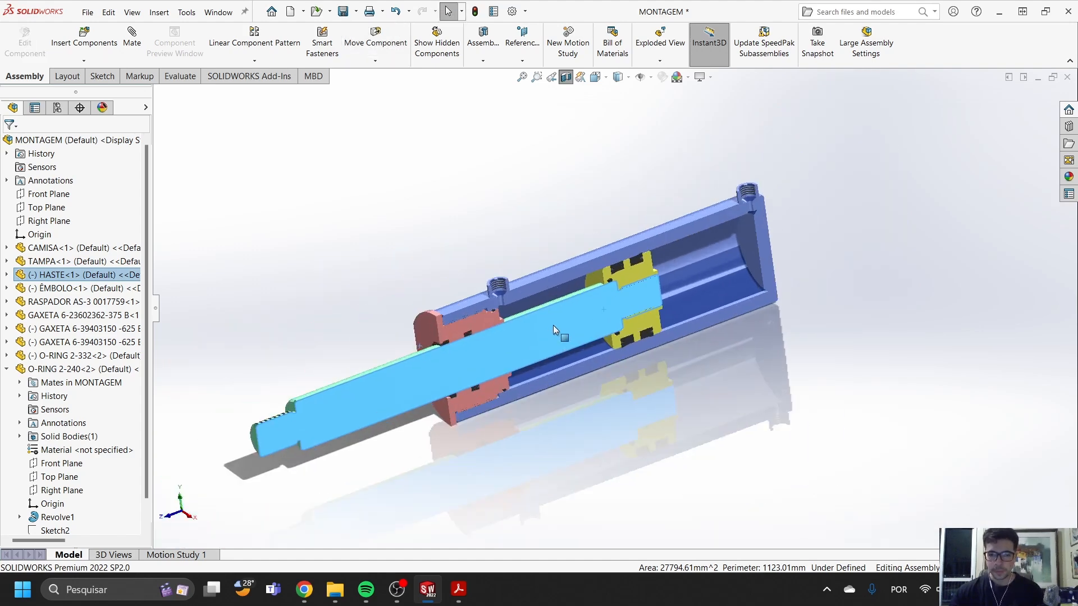
middle_click_drag(553, 289, 581, 300)
scroll(582, 300, "down", 3)
scroll(582, 299, "up", 3)
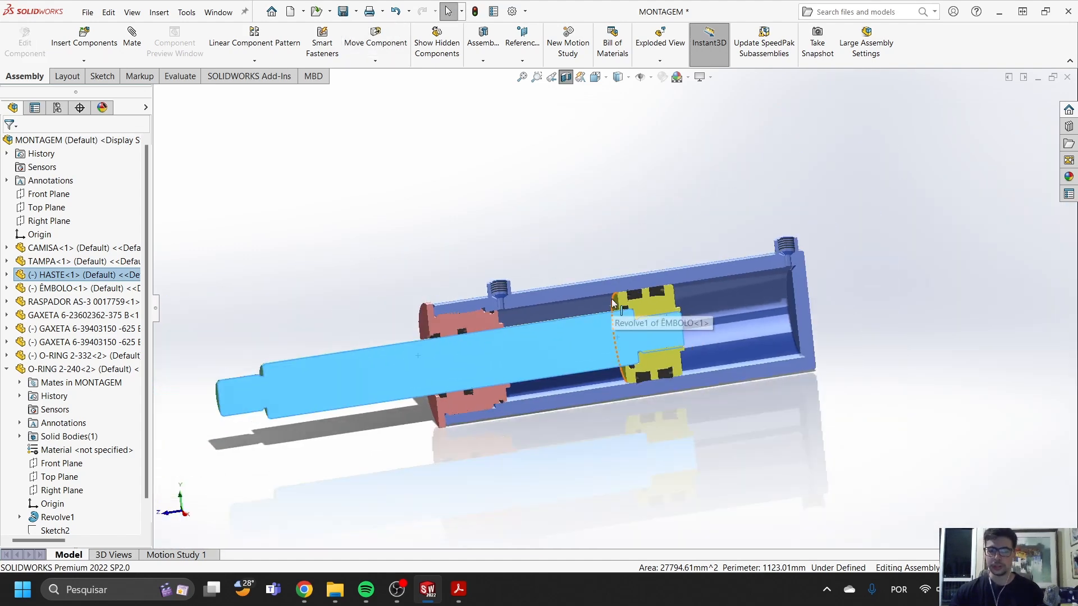
key("Caps_Lock")
key("Escape")
scroll(612, 326, "down", 3)
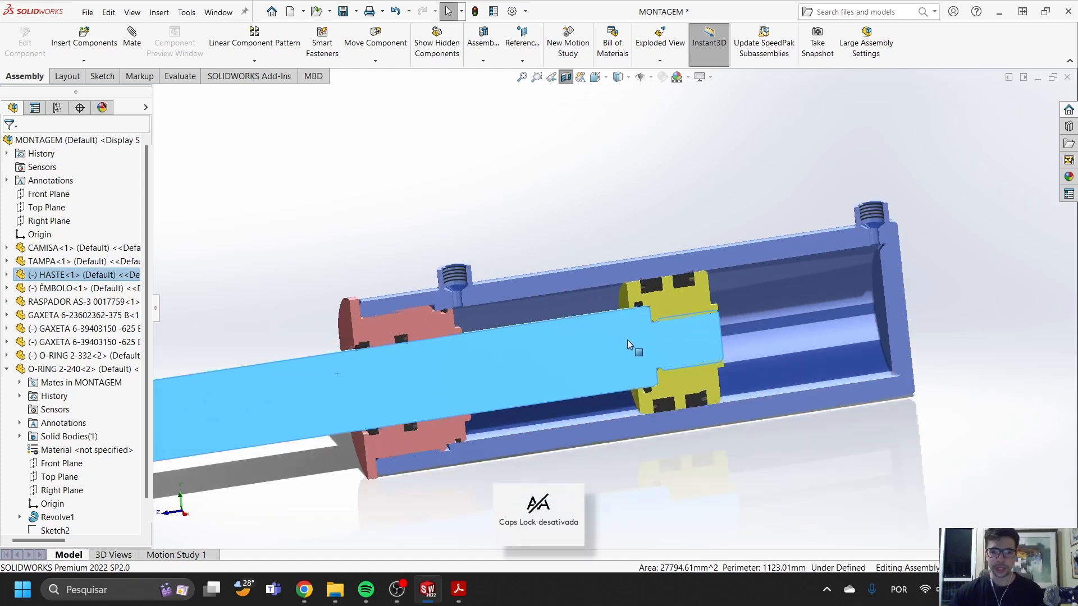
- Slide the rod and piston back toward the closed end of the barrel and clear the selection
left_click_drag(590, 338, 653, 336)
scroll(800, 321, "up", 1)
scroll(800, 321, "up", 4)
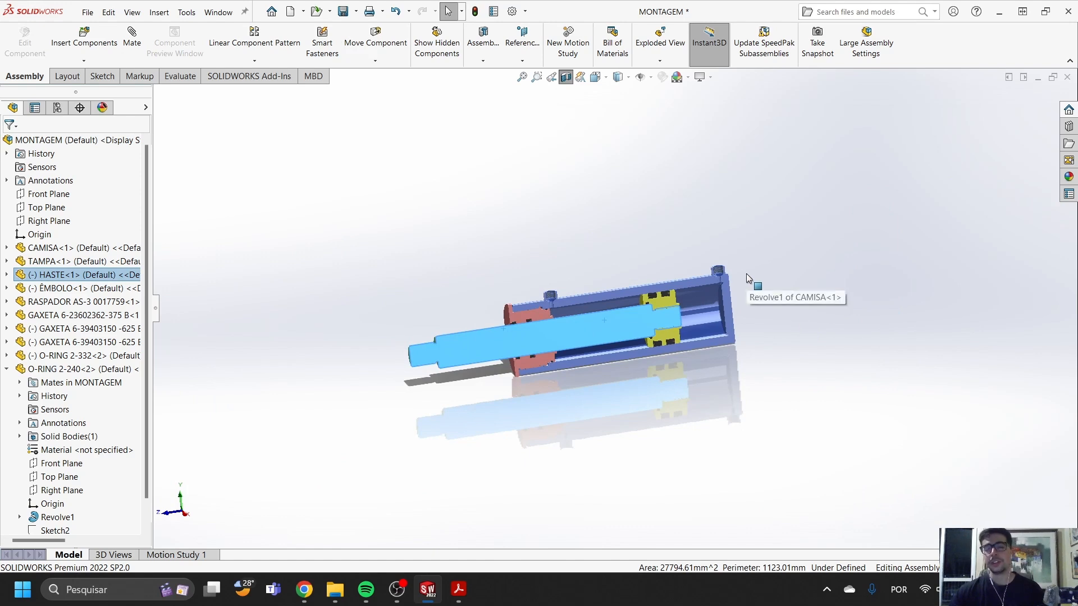
scroll(747, 271, "down", 4)
scroll(695, 301, "up", 2)
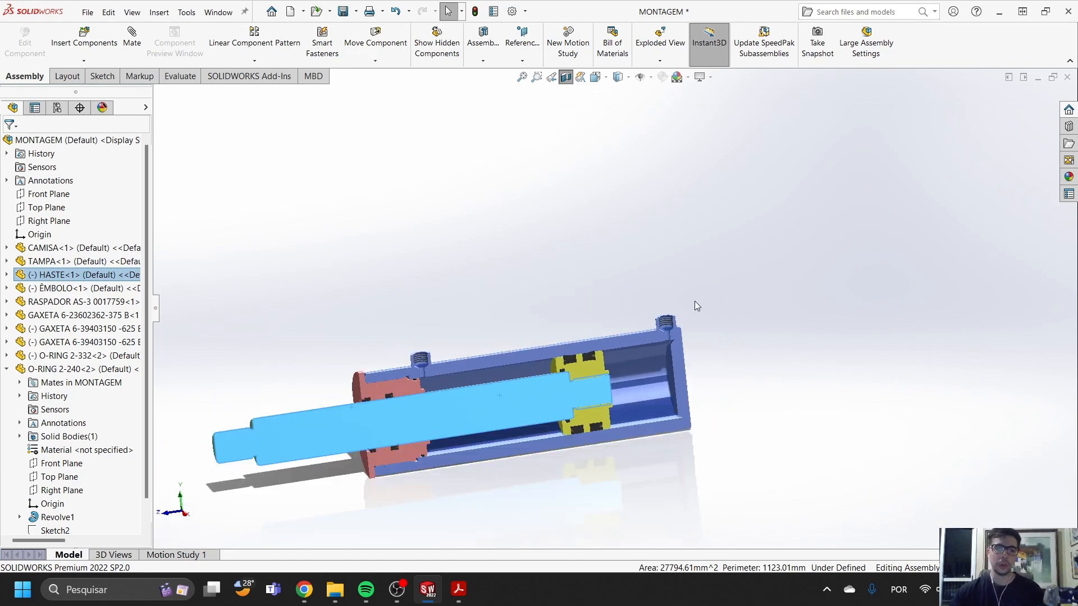
scroll(556, 379, "down", 1)
left_click_drag(568, 369, 600, 372)
scroll(694, 309, "down", 2)
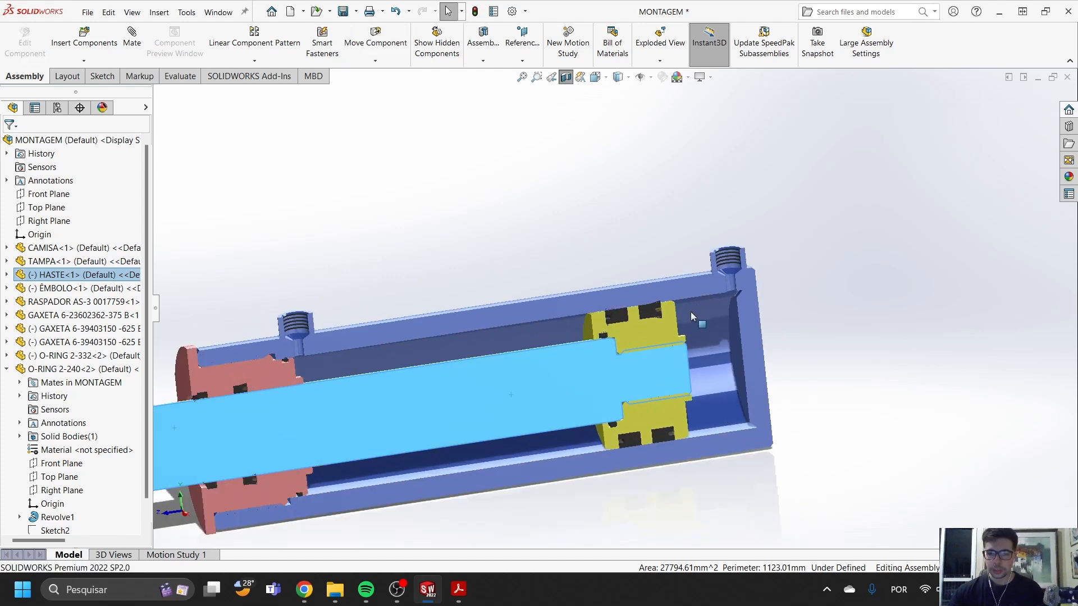
left_click(553, 249)
scroll(554, 249, "up", 2)
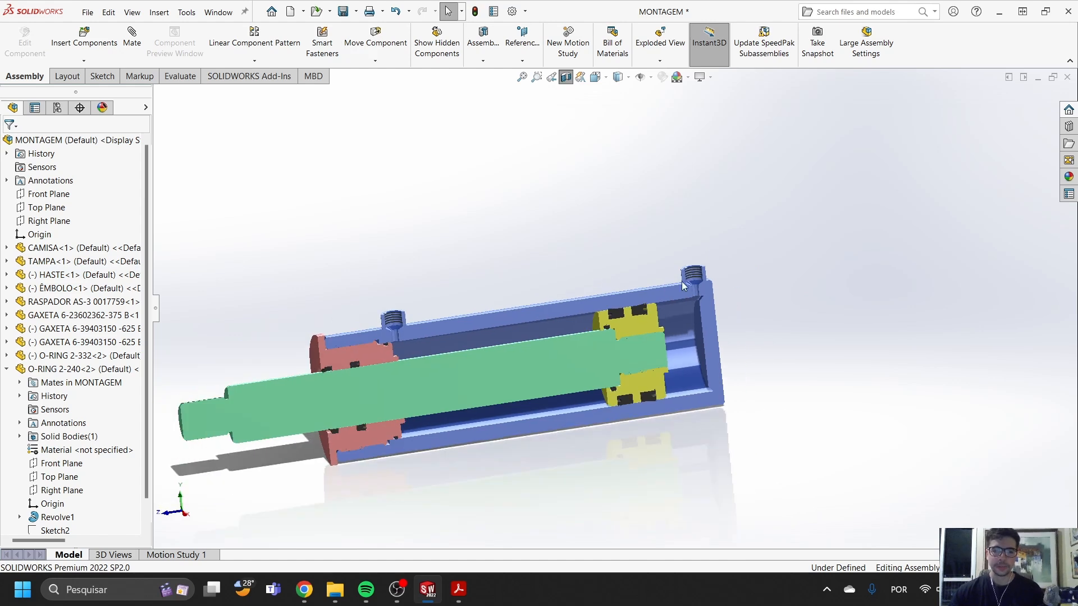
scroll(715, 262, "down", 2)
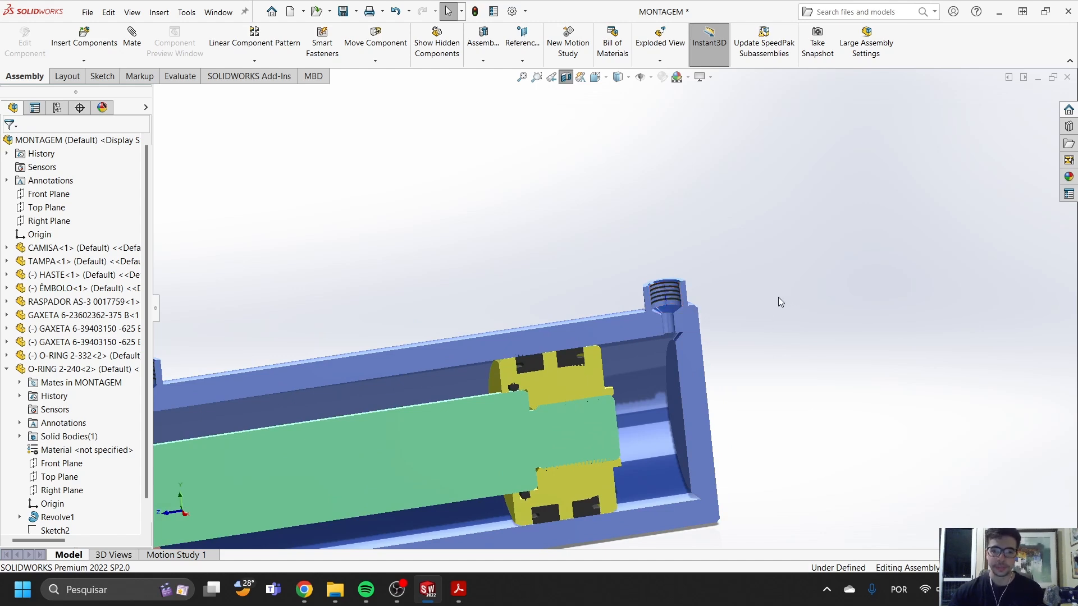
- Extend the rod until the piston sits near the front cover, and inspect the adjacent threaded port
left_click_drag(605, 401, 439, 382)
scroll(676, 431, "down", 5)
key("Escape")
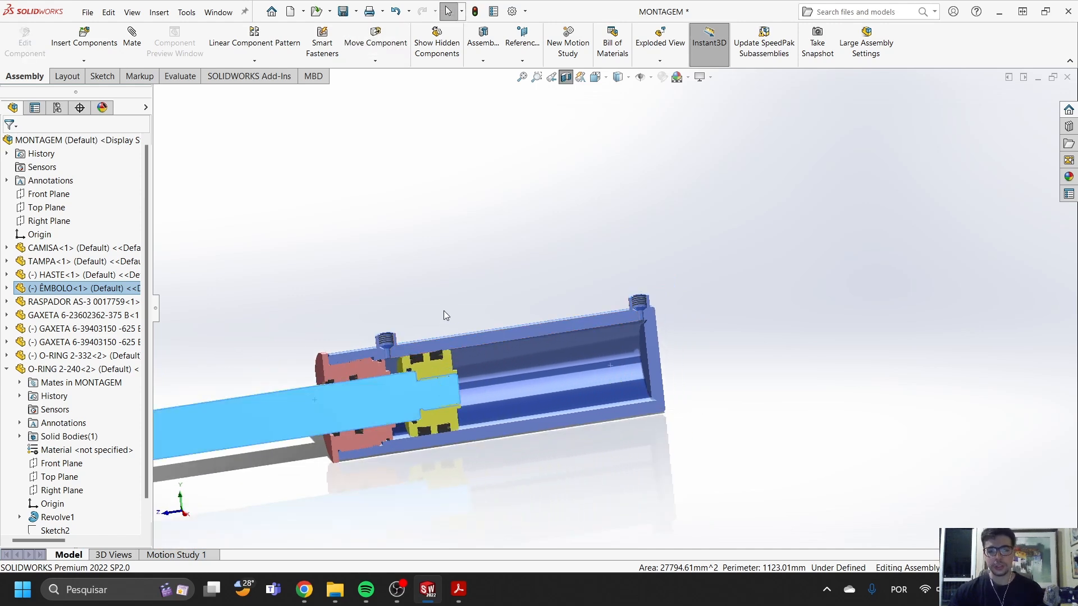
scroll(440, 317, "down", 2)
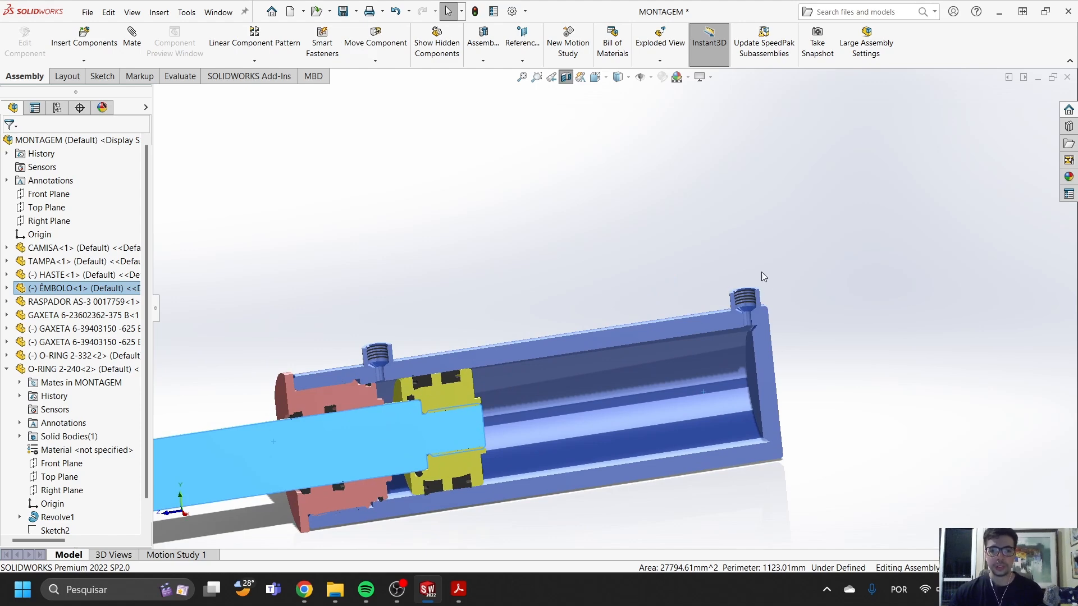
scroll(397, 349, "down", 3)
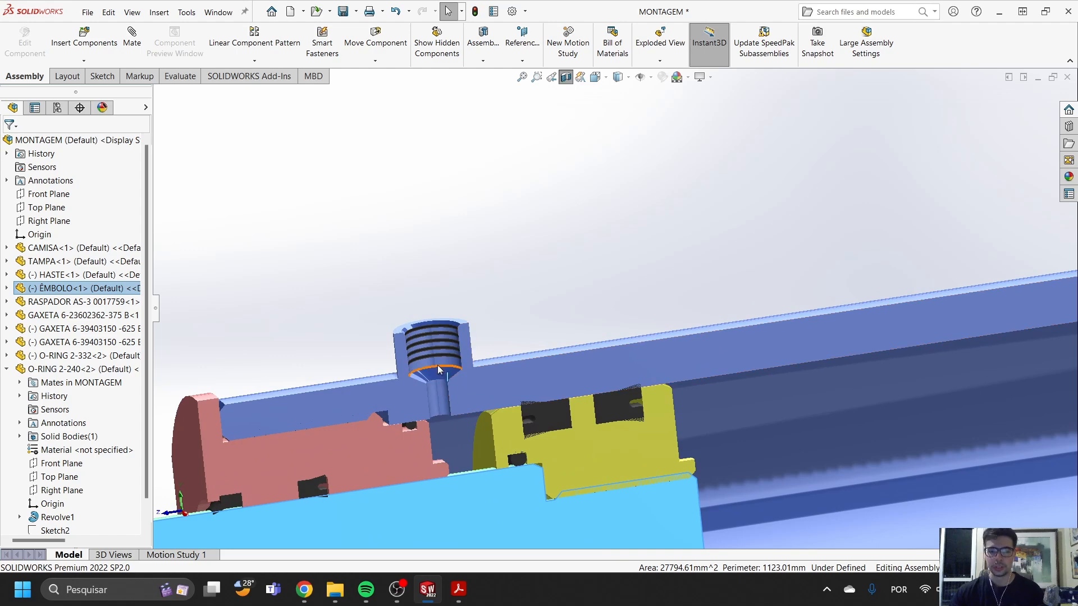
scroll(435, 355, "up", 3)
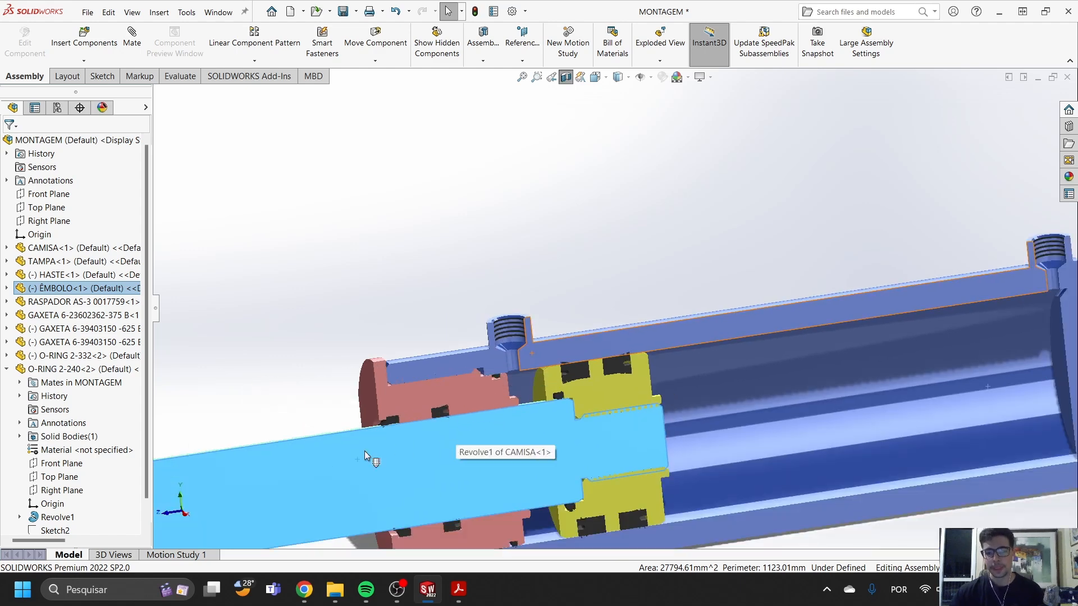
- Retract the rod and piston toward the closed end of the barrel and clear the selection
left_click_drag(291, 456, 632, 419)
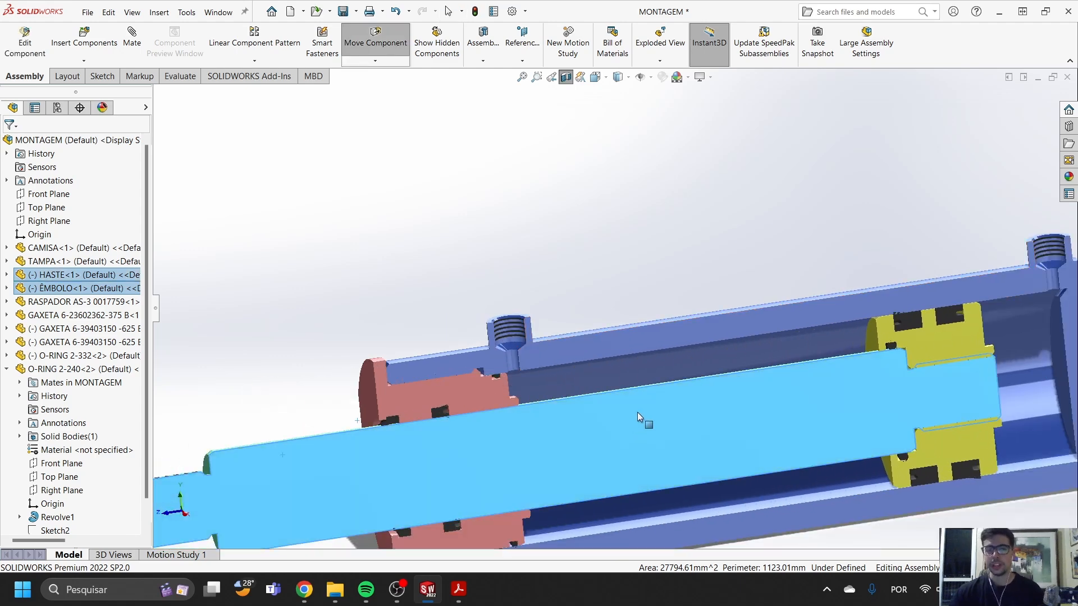
scroll(632, 286, "up", 5)
left_click(625, 258)
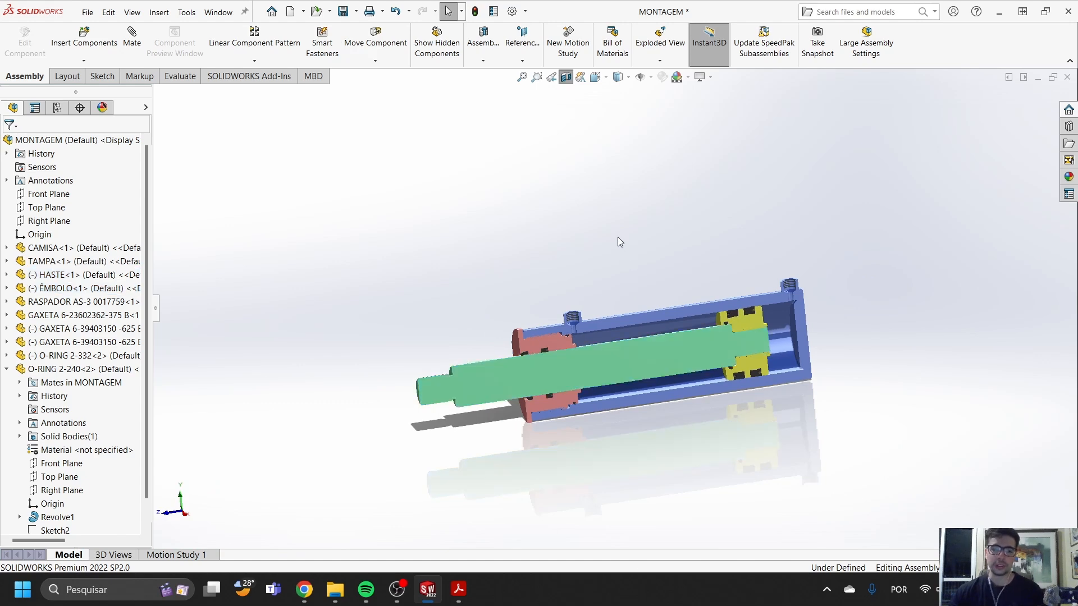
- Examine the threaded port at the closed end of the barrel in the section view
mouse_move(601, 274)
middle_mouse_down()
mouse_move(629, 278)
mouse_move(612, 279)
middle_mouse_up()
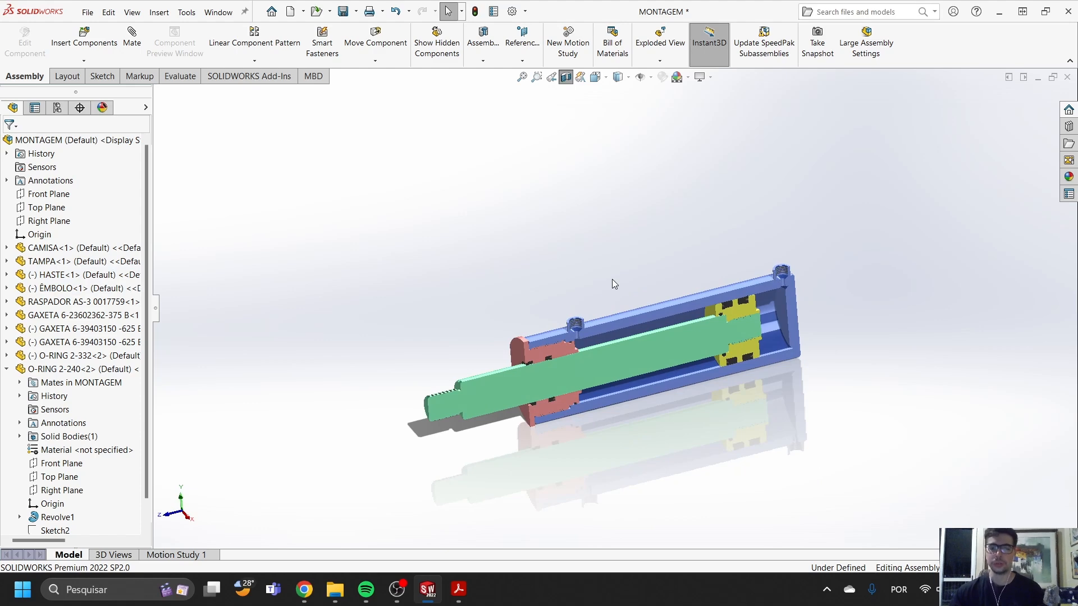
scroll(646, 354, "down", 3)
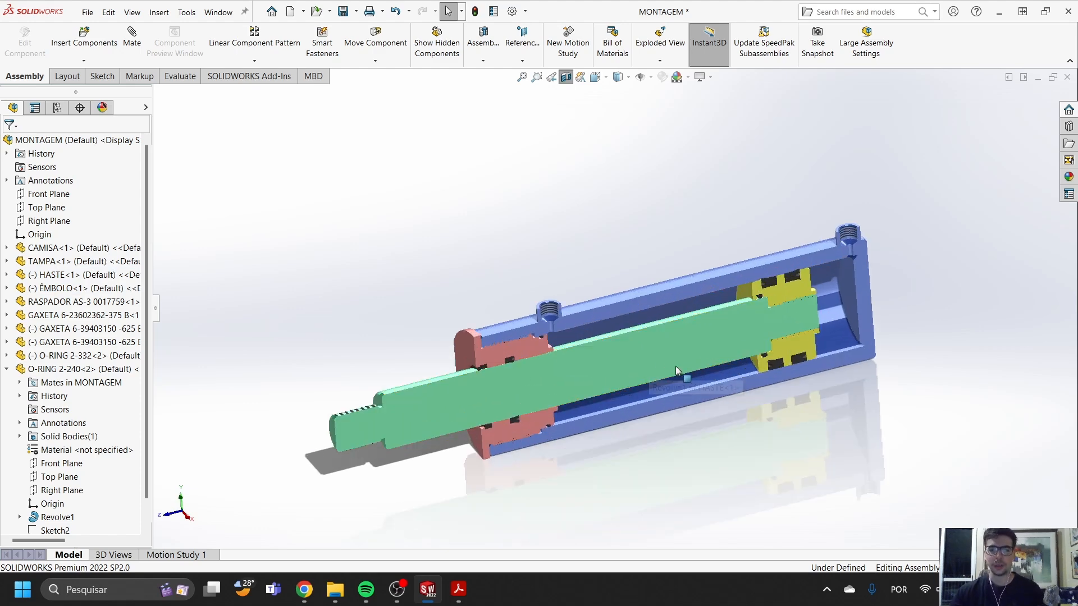
scroll(806, 247, "down", 4)
scroll(807, 244, "down", 2)
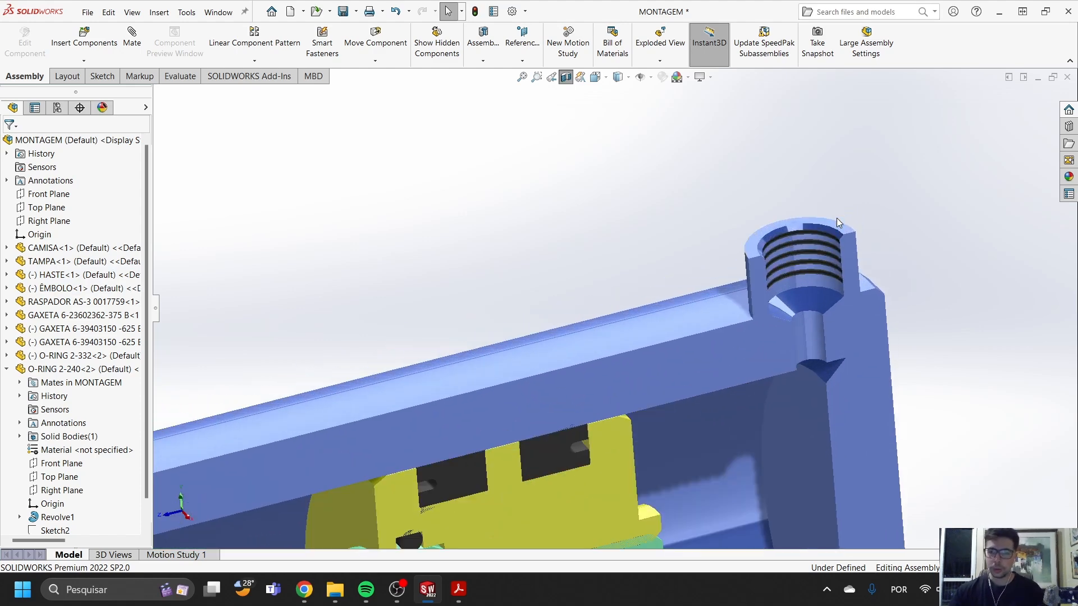
scroll(786, 272, "up", 3)
left_click(732, 284)
scroll(674, 314, "up", 3)
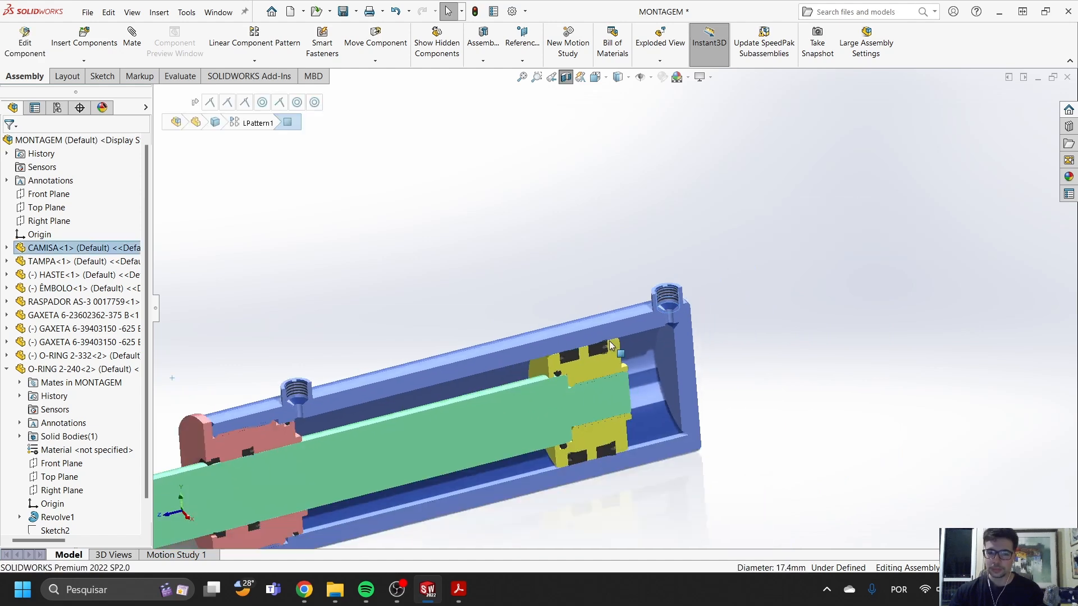
- Extend the rod again so the piston sits close to the front cover, and clear the selection
left_click_drag(627, 389, 379, 424)
scroll(393, 415, "up", 3)
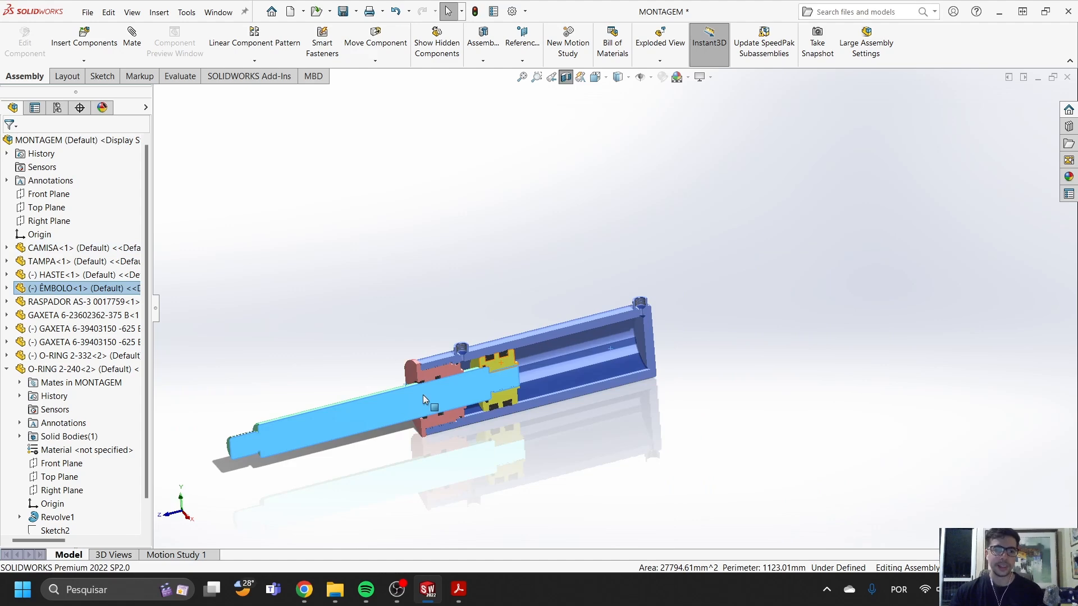
scroll(517, 370, "down", 4)
scroll(523, 353, "up", 4)
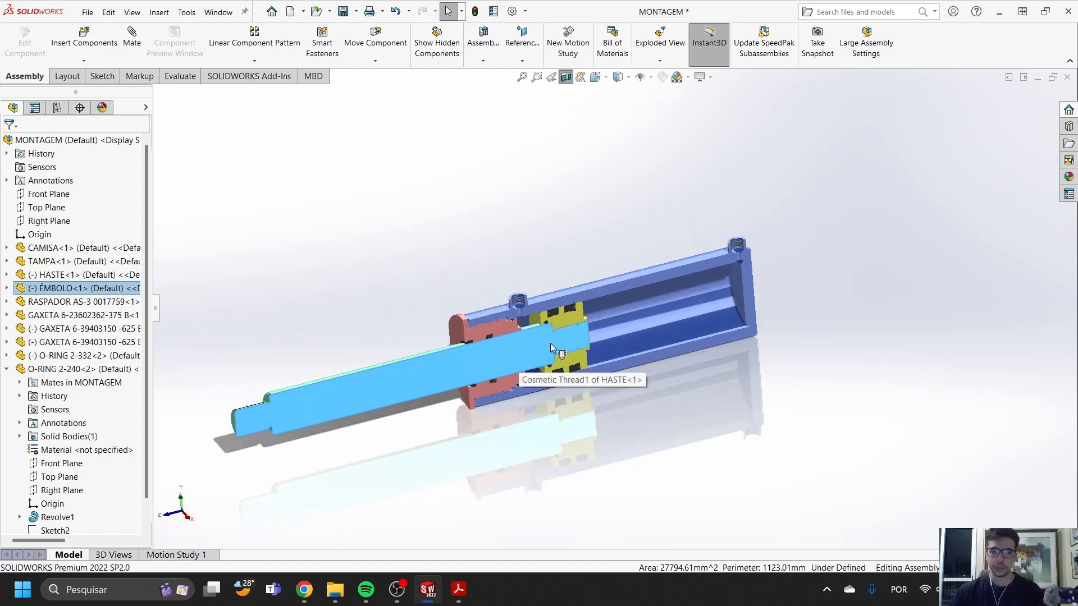
key("Escape")
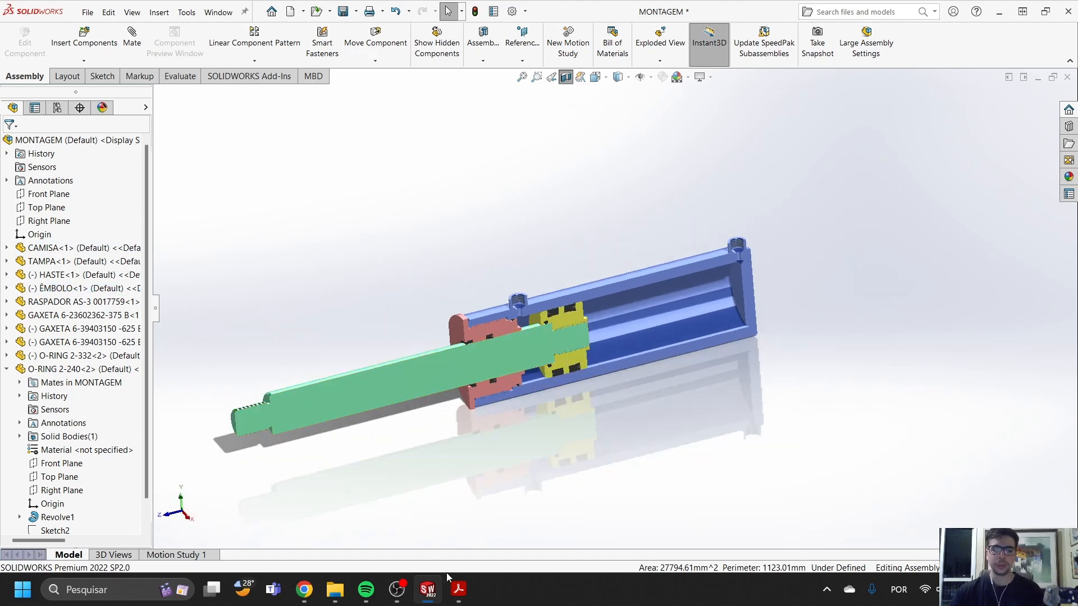
- Switch to Chrome to view the Cat hydraulic rods and cylinders page, and return to SOLIDWORKS
left_click(313, 594)
left_click(251, 525)
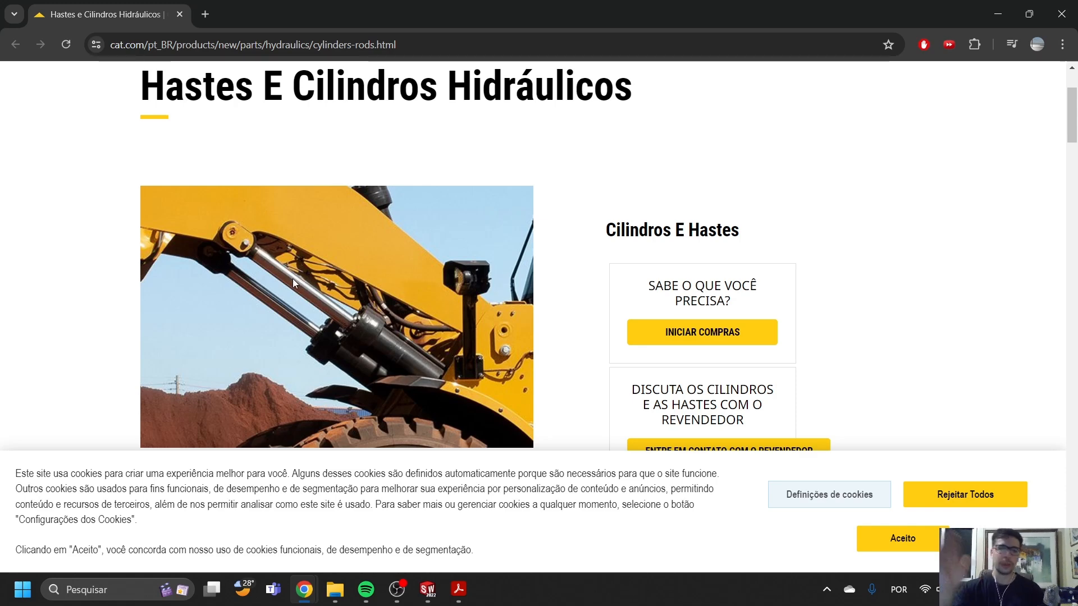
mouse_move(435, 600)
left_click(488, 518)
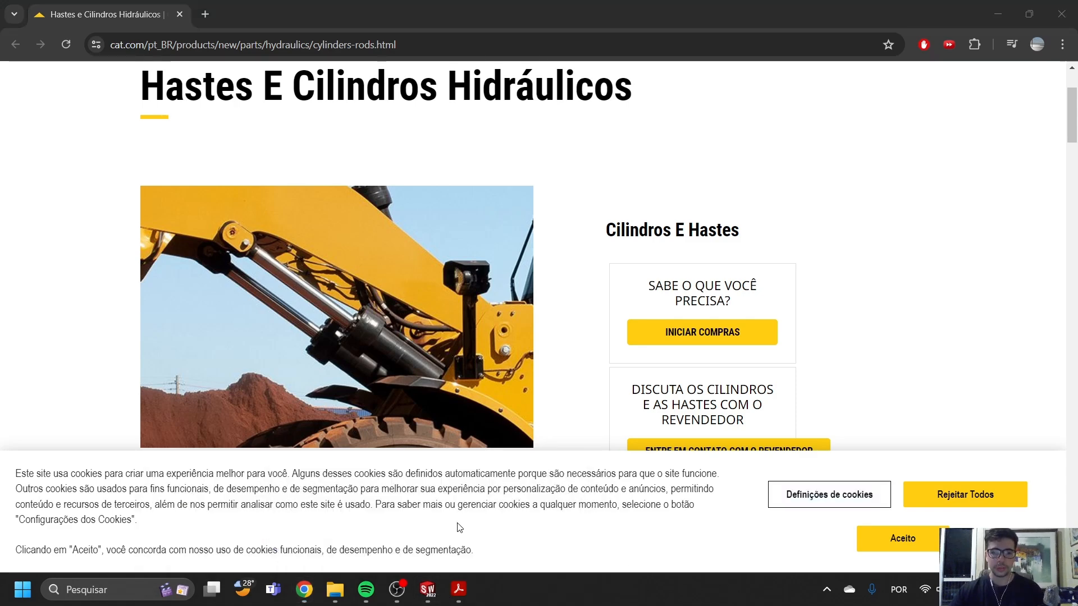
- Return to SOLIDWORKS and slide the rod and piston slightly toward the closed end of the barrel
left_click(999, 15)
left_click_drag(545, 342, 577, 347)
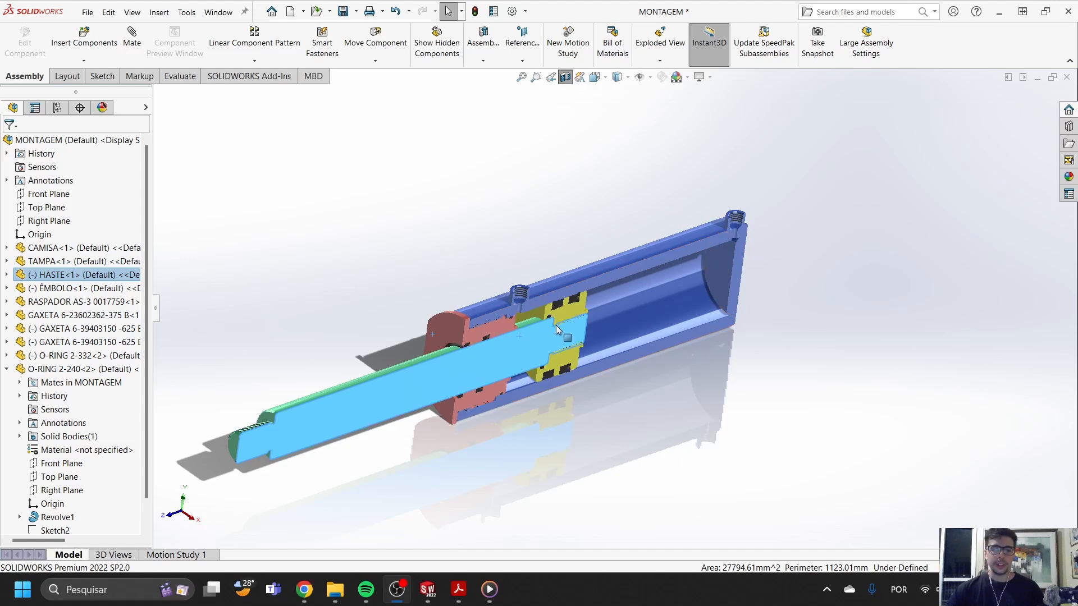
- Examine the barrel, the rod and the seals around the piston in the section view, highlighting the barrel and rod
scroll(564, 288, "down", 5)
left_click(679, 223)
scroll(681, 247, "up", 4)
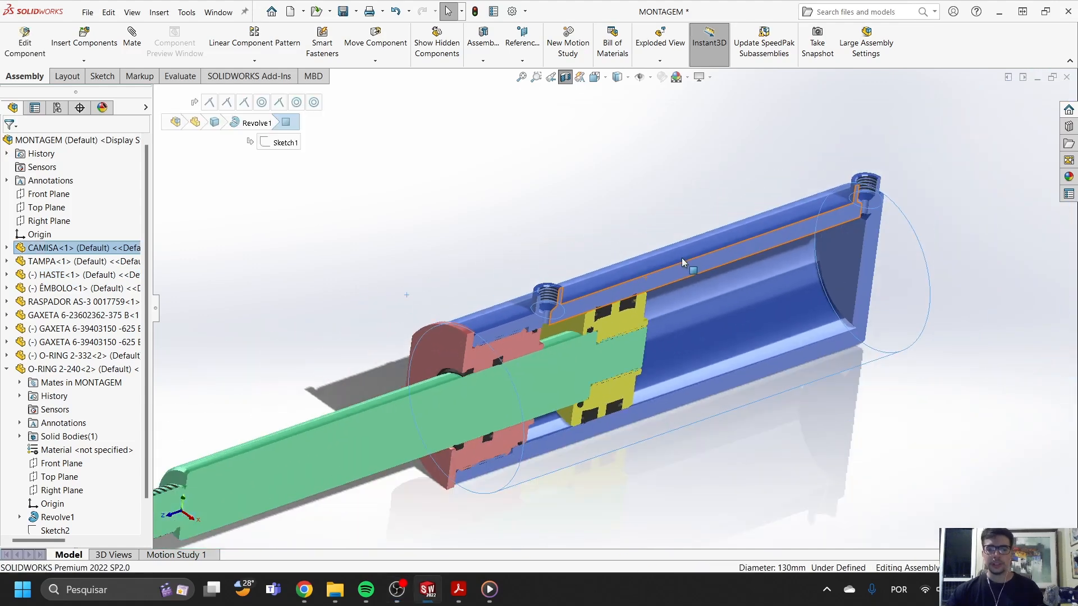
scroll(680, 261, "down", 3)
left_click(662, 286)
left_click(412, 430)
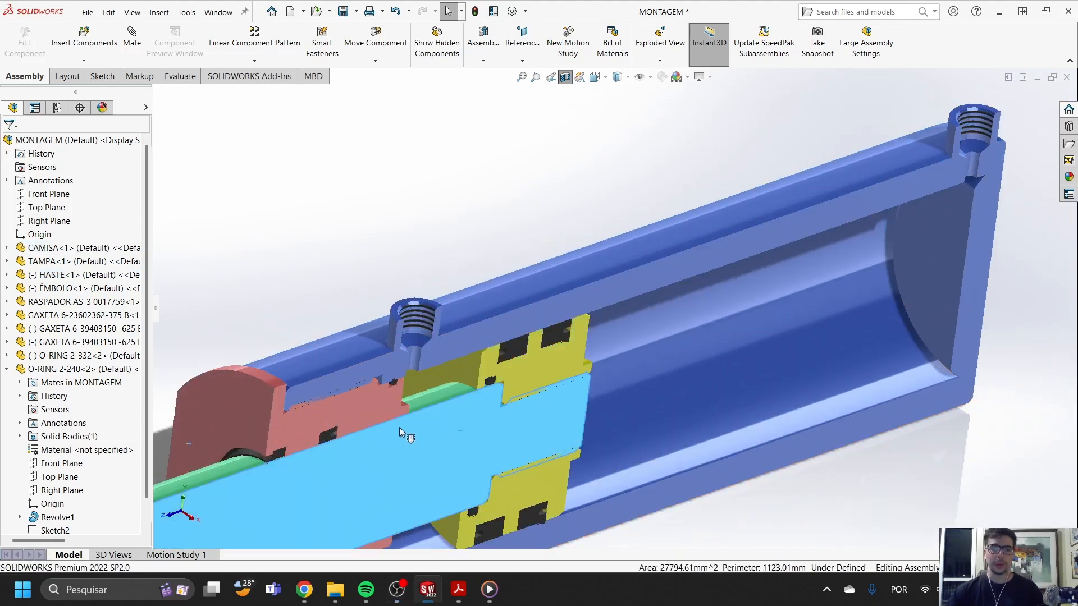
left_click(403, 413)
scroll(592, 330, "up", 2)
scroll(592, 330, "down", 5)
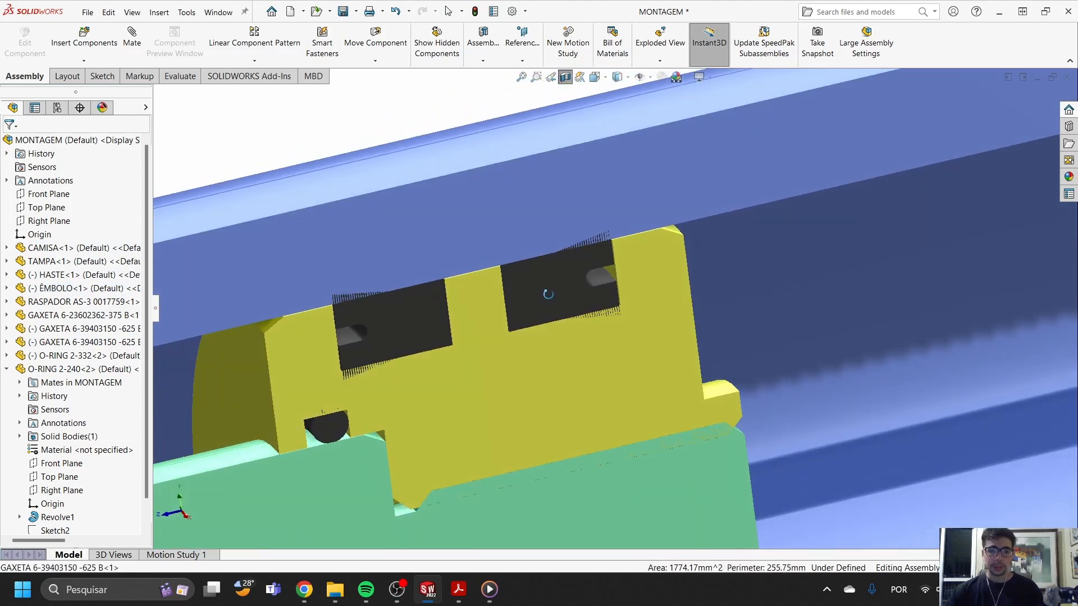
scroll(590, 323, "up", 5)
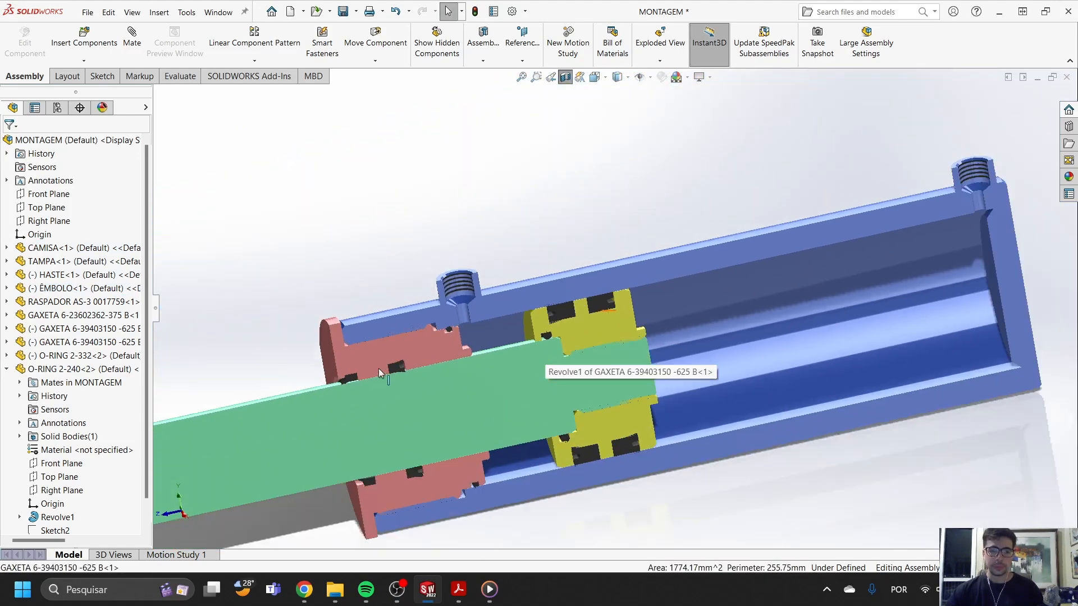
- Highlight O-RING 2-240 between the cover and barrel, and the sectioned barrel wall around it, for a close look
scroll(463, 355, "down", 5)
scroll(674, 221, "down", 4)
left_click(684, 220)
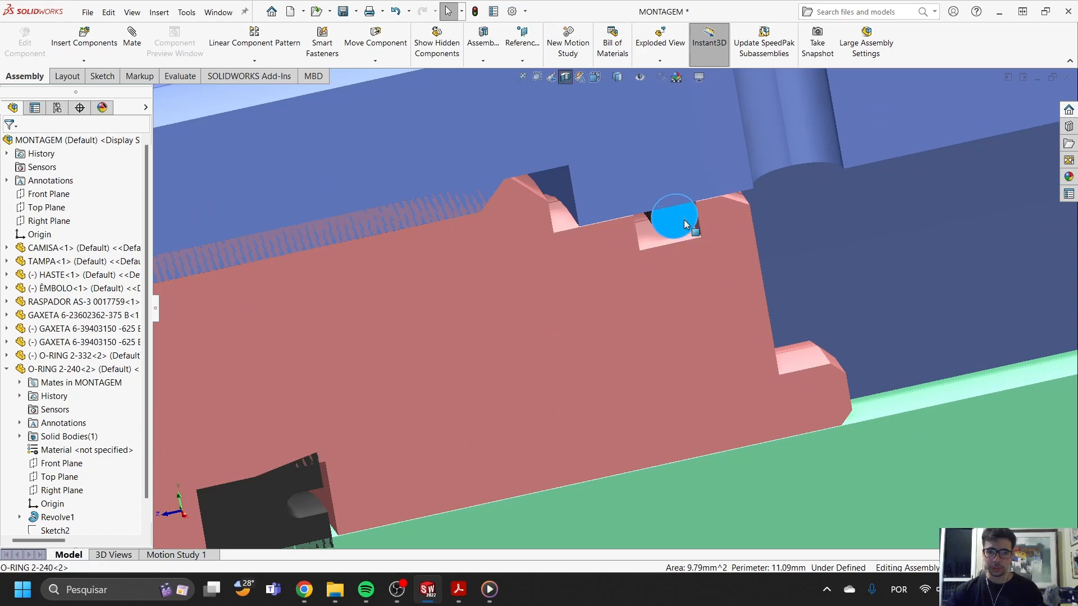
scroll(684, 221, "down", 4)
scroll(684, 227, "up", 1)
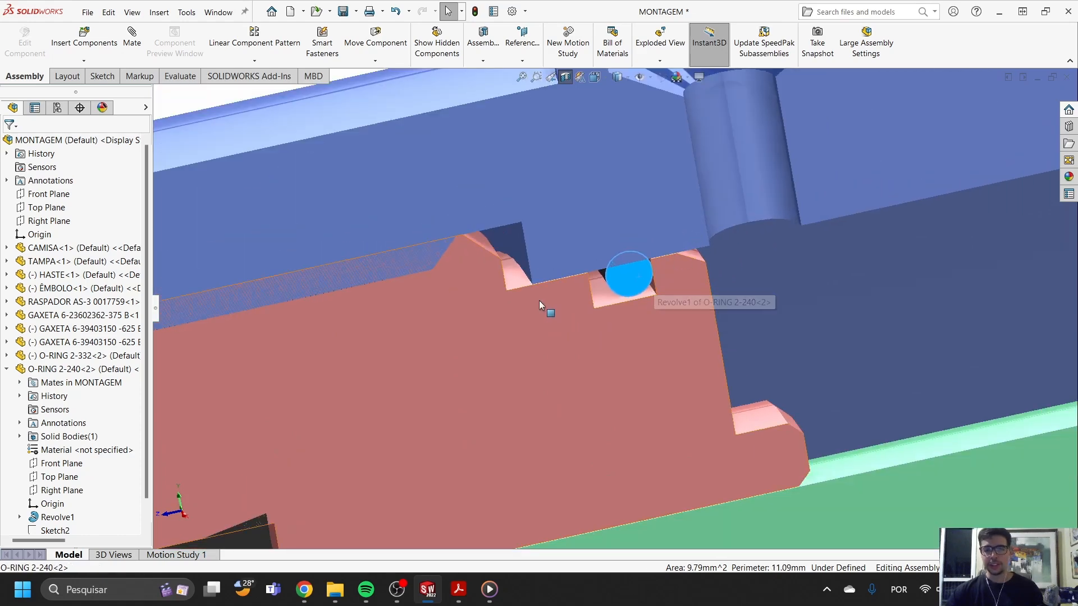
left_click(602, 211)
scroll(723, 293, "up", 5)
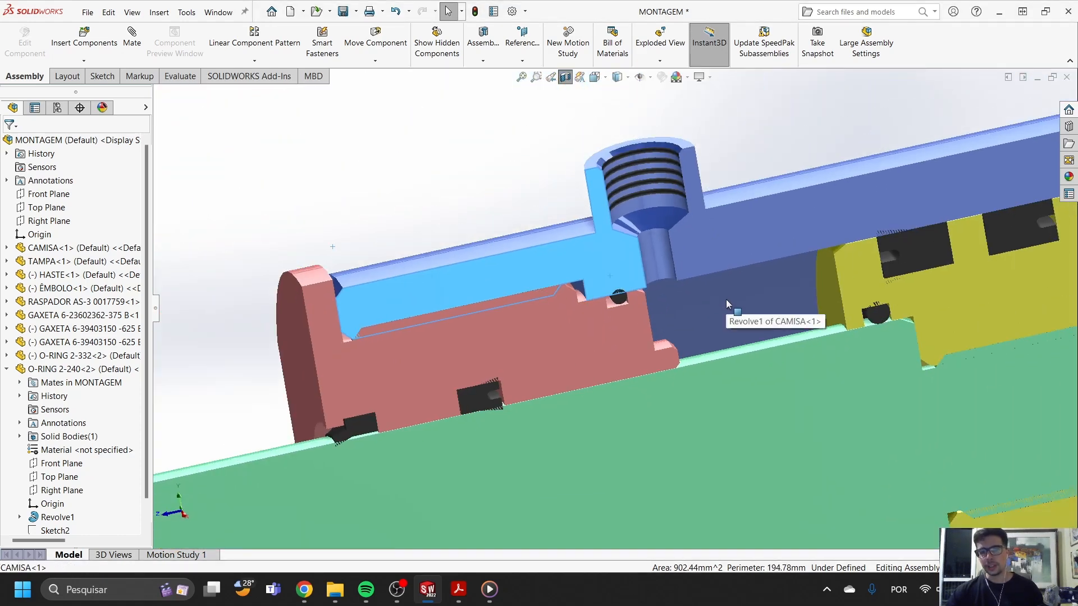
scroll(607, 369, "down", 6)
left_click(607, 355)
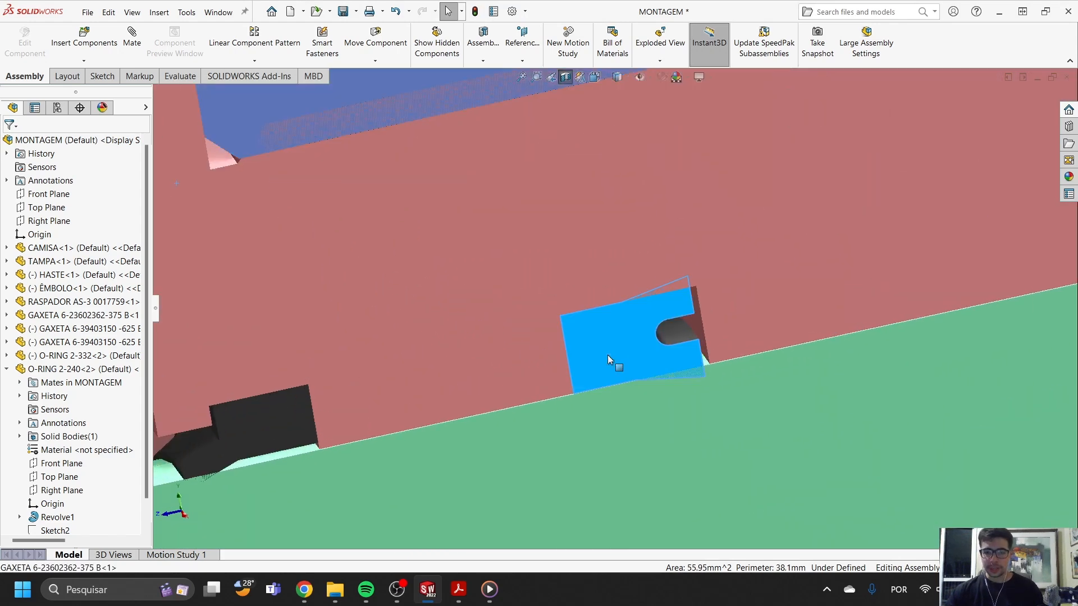
scroll(650, 356, "up", 4)
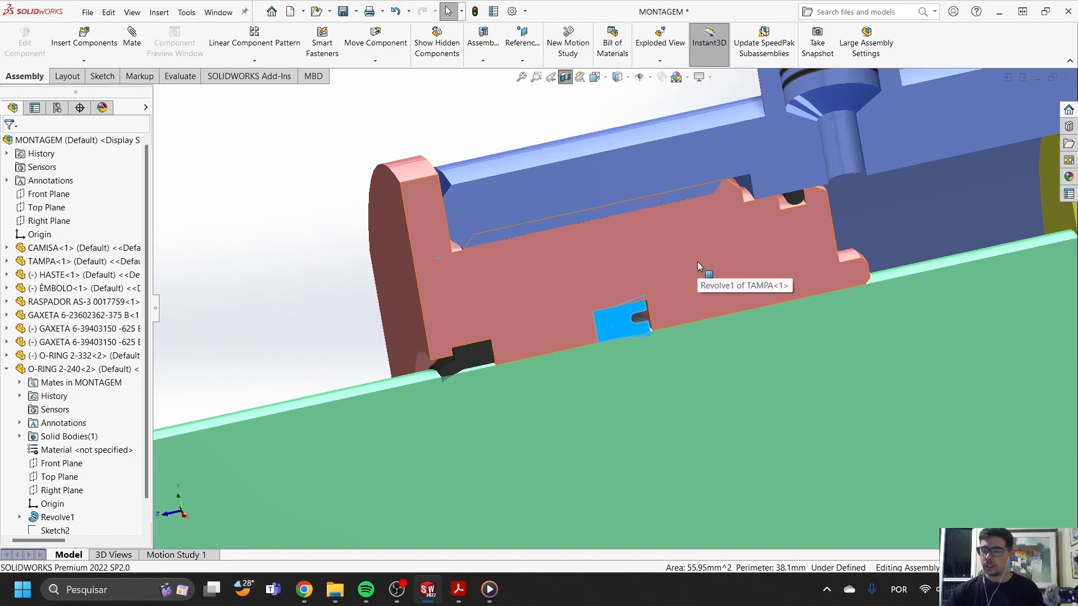
scroll(490, 363, "down", 8)
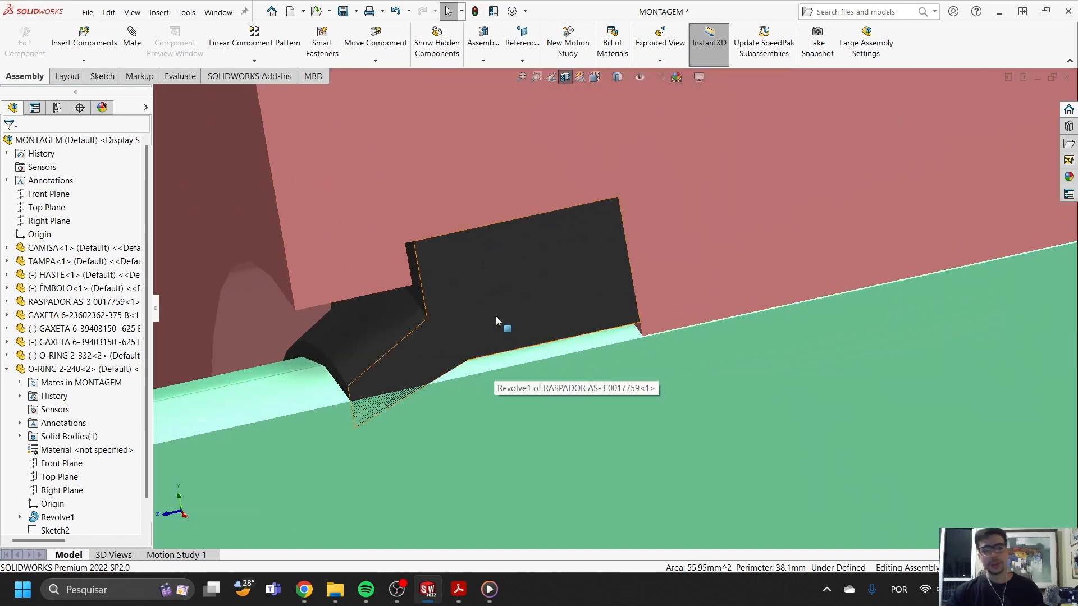
left_click(497, 316)
scroll(570, 355, "up", 8)
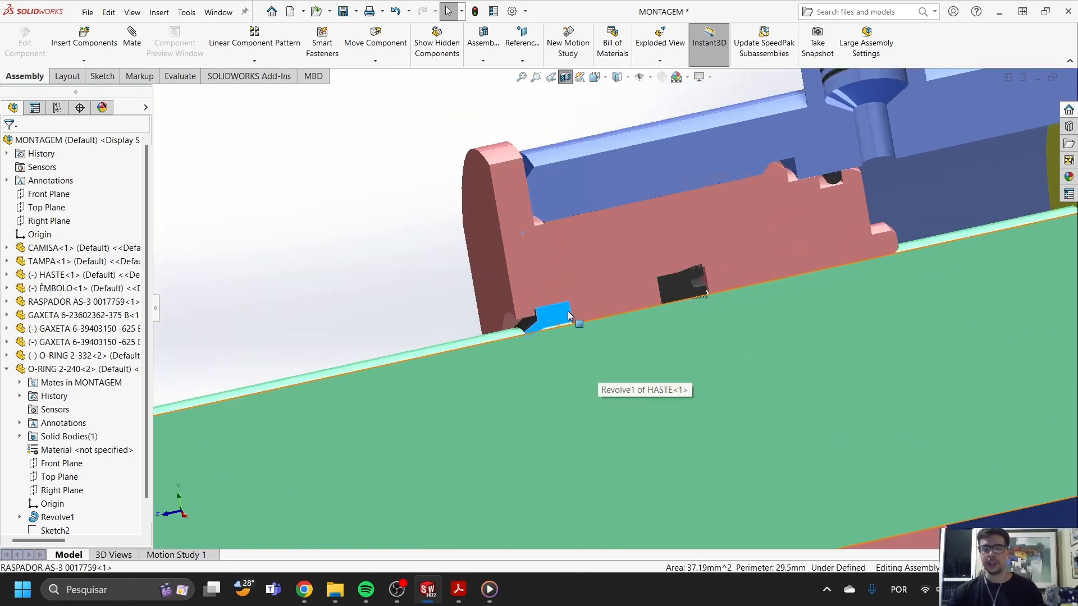
- Retract the rod through the cover so the piston moves toward the closed end of the barrel
left_click(497, 403)
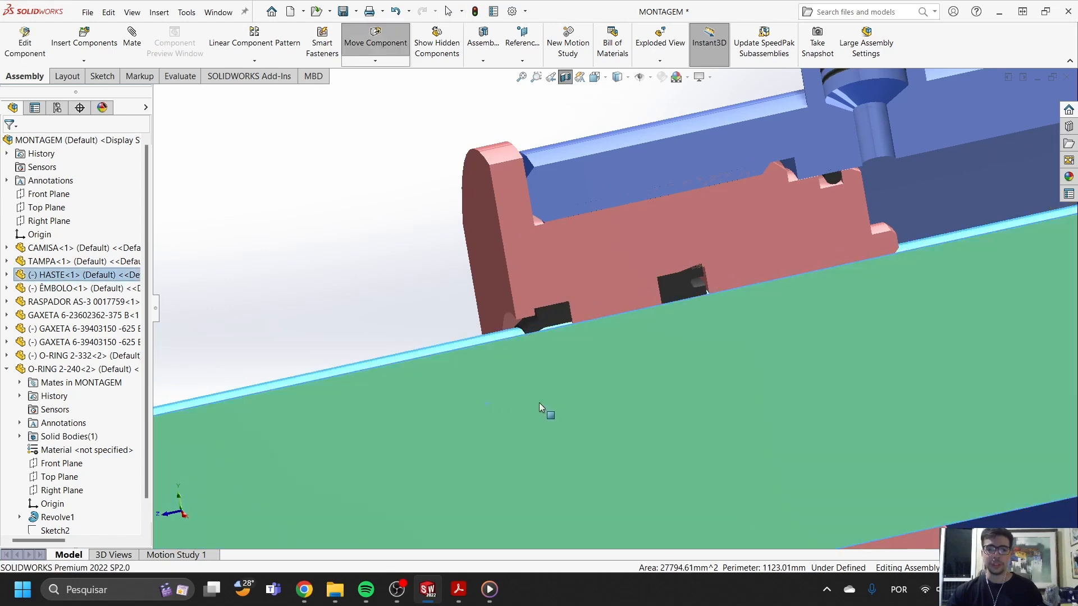
scroll(563, 393, "up", 3)
scroll(563, 393, "up", 3)
left_click_drag(559, 355, 723, 316)
scroll(616, 351, "down", 4)
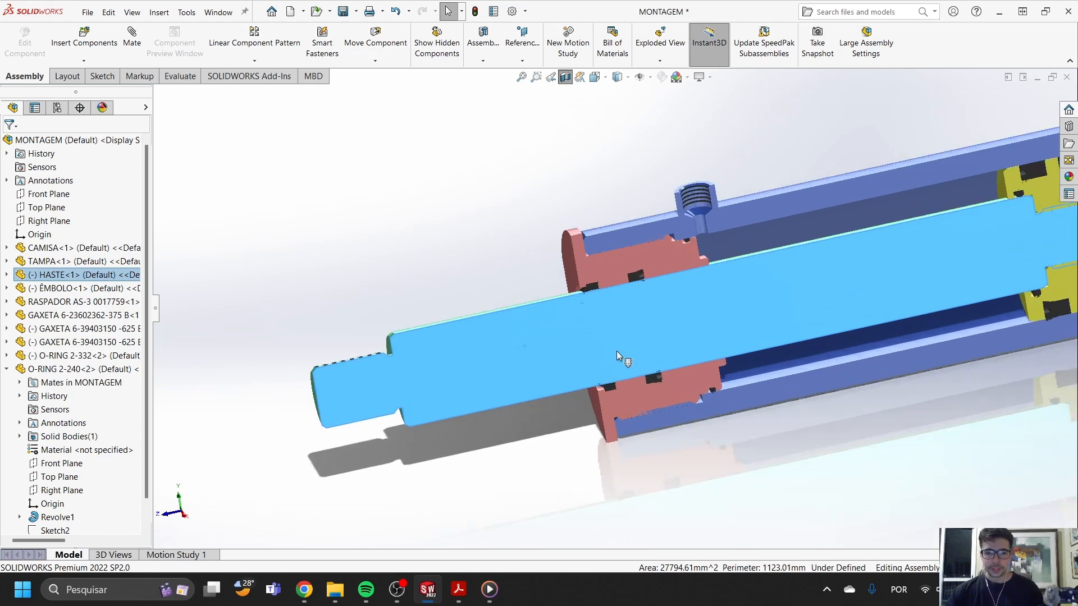
- Switch to Chrome to compare with the loader cylinders on the Cat page, and return to SOLIDWORKS
mouse_move(305, 589)
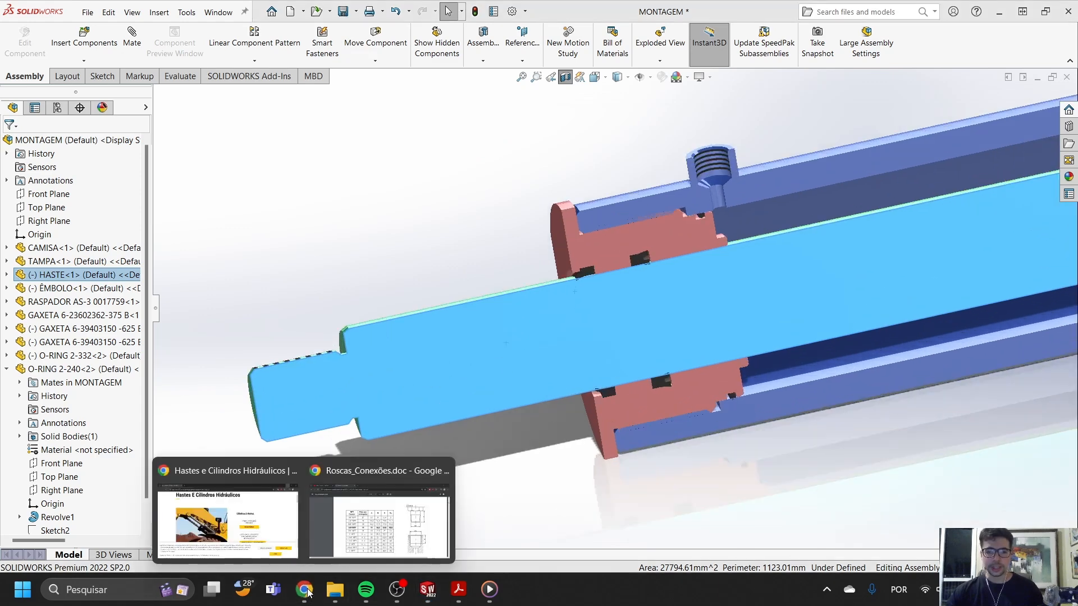
left_click(236, 514)
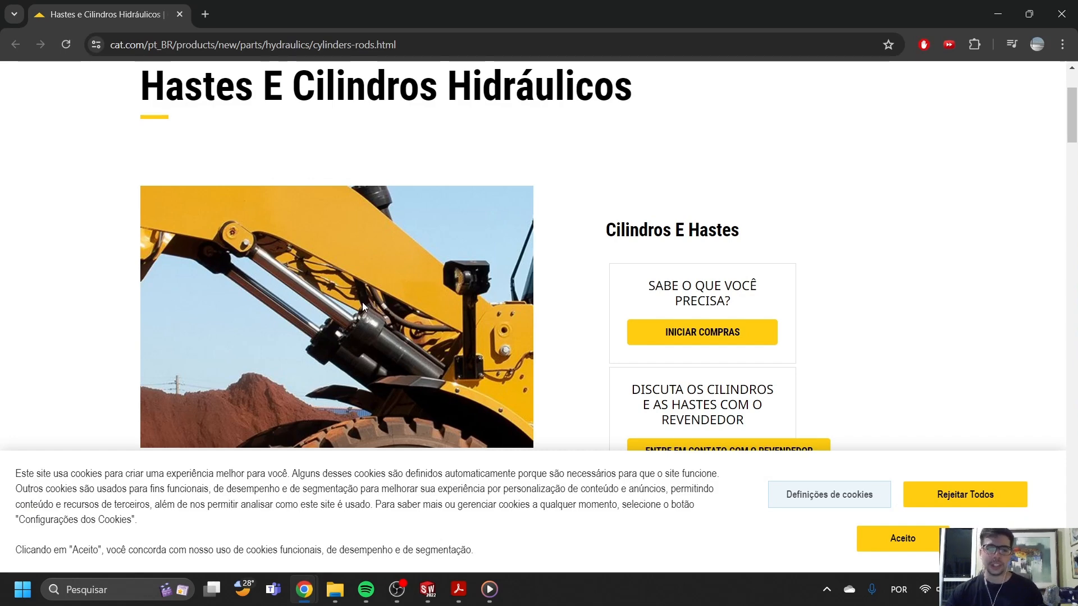
mouse_move(428, 590)
left_click(488, 534)
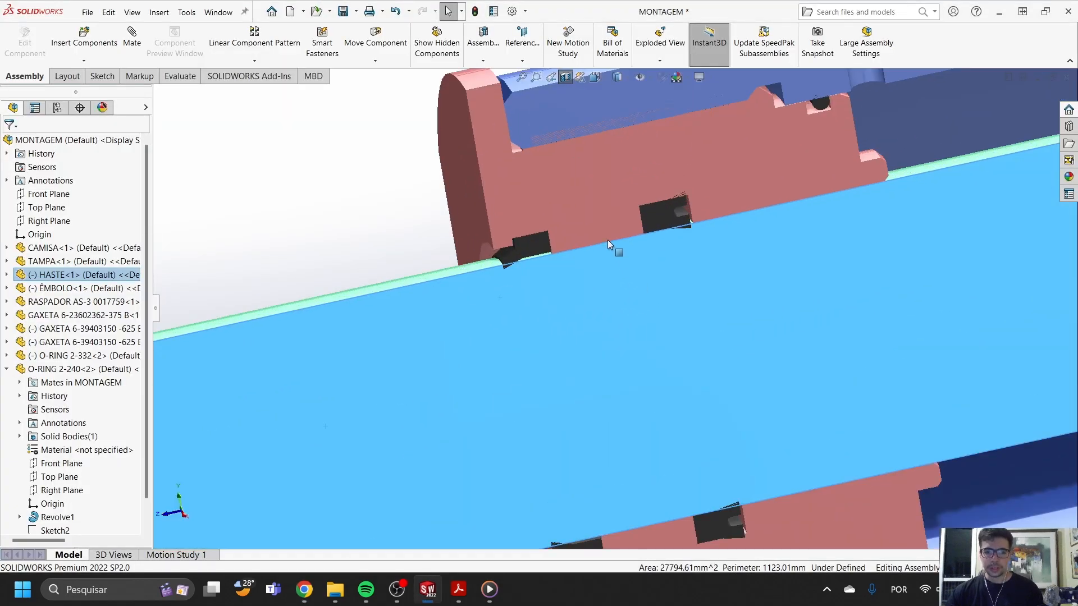
- Clear the selection and examine the wiper's contact with the rod, trying small movements of the parts
scroll(568, 242, "down", 4)
key("Escape")
middle_click_drag(493, 318, 476, 314)
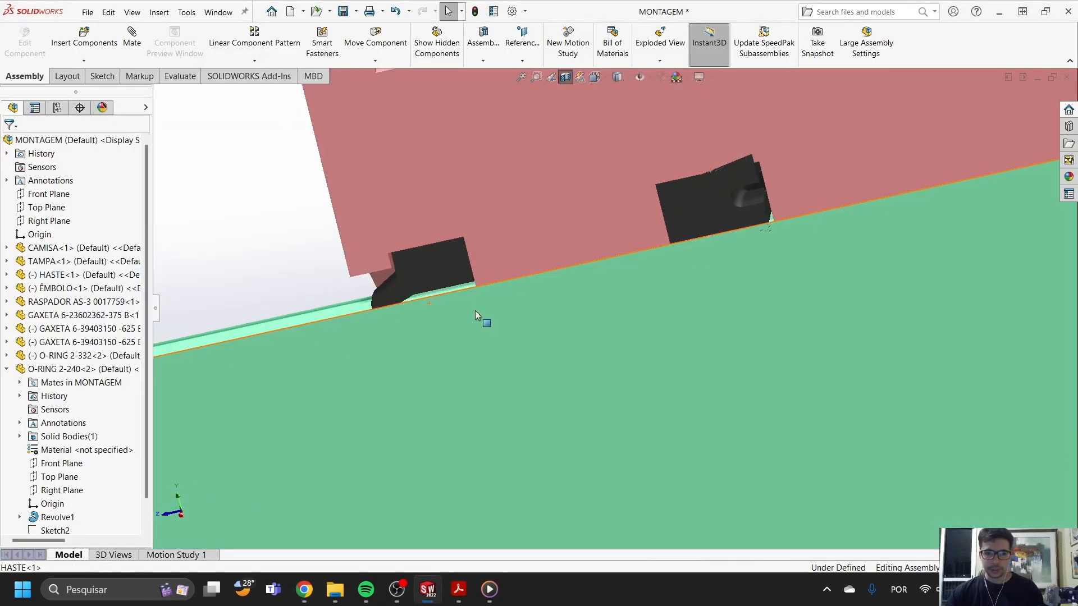
left_click(391, 289)
left_click_drag(413, 336, 456, 339)
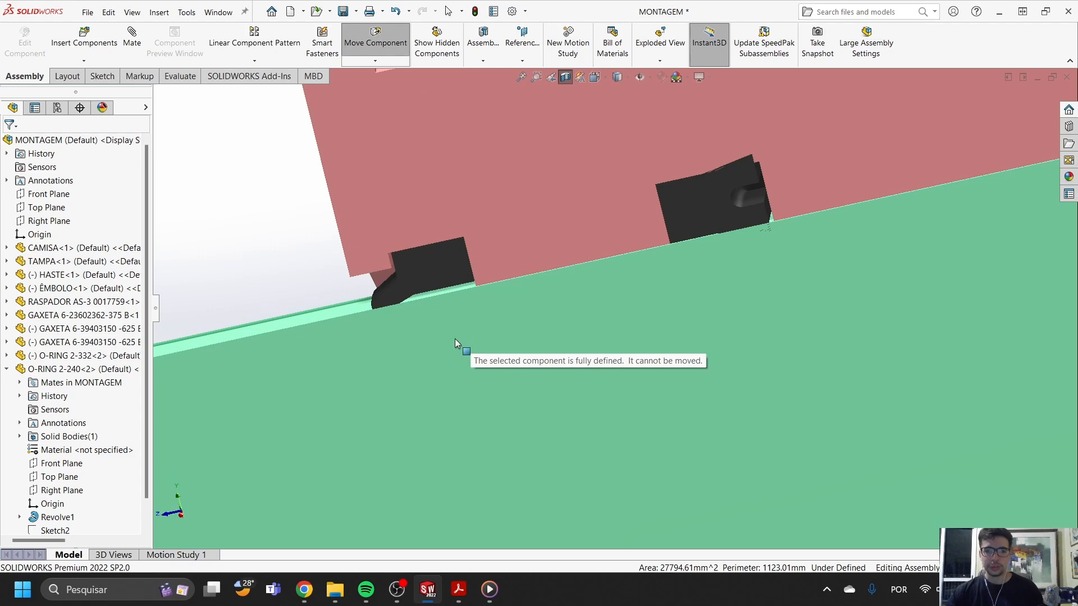
scroll(613, 310, "up", 6)
scroll(764, 296, "up", 5)
scroll(705, 299, "down", 4)
scroll(686, 291, "up", 4)
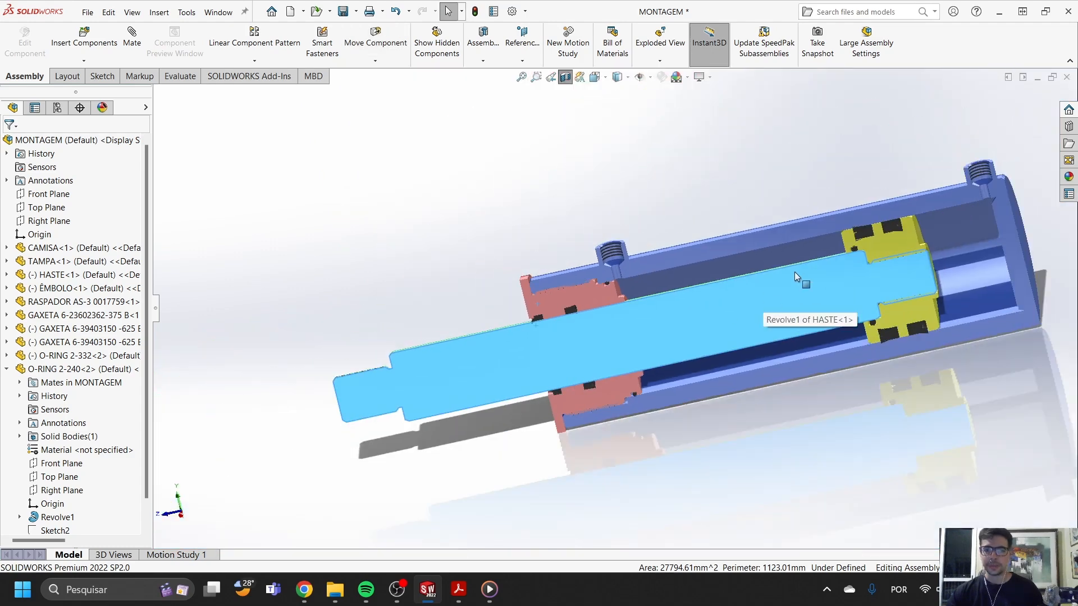
- Examine O-RING 2-332 between the piston and rod, highlighting the O-ring, the piston and the rod in turn
scroll(763, 292, "down", 4)
scroll(879, 226, "down", 6)
key("Escape")
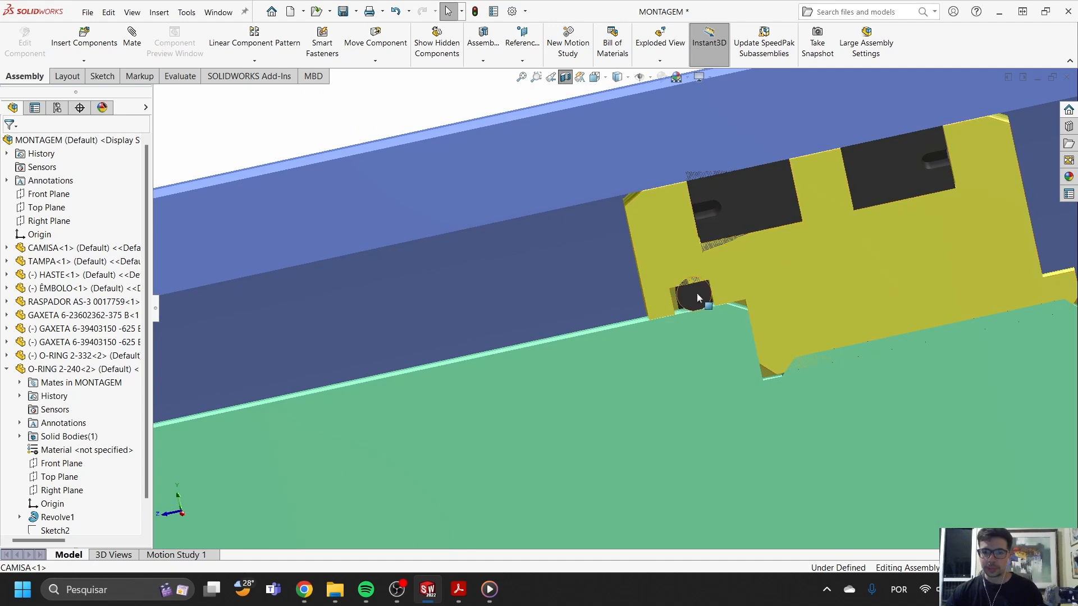
left_click(692, 296)
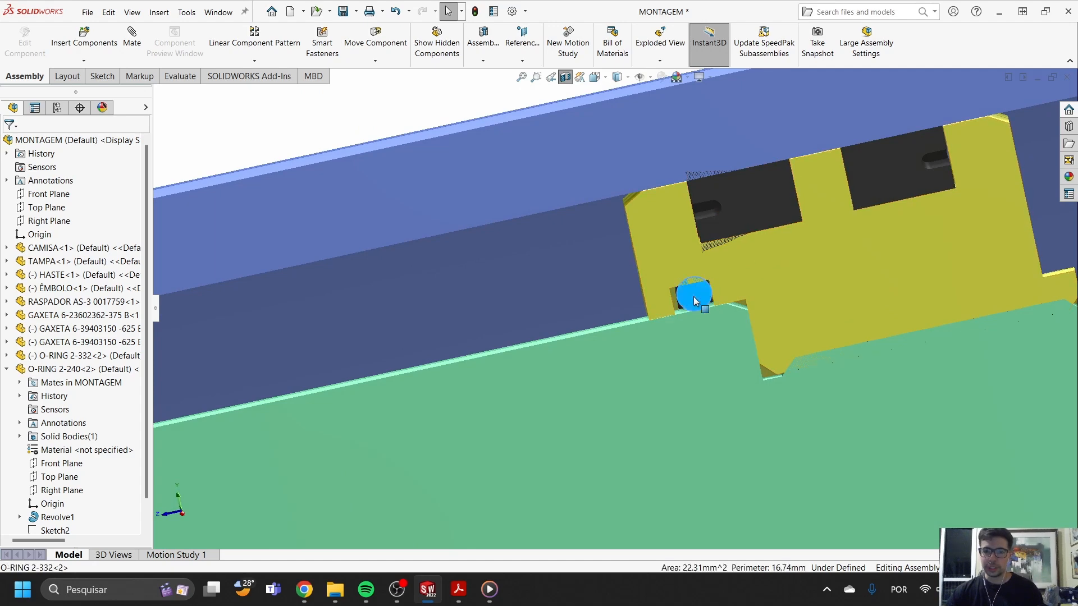
scroll(722, 309, "down", 3)
left_click(785, 248)
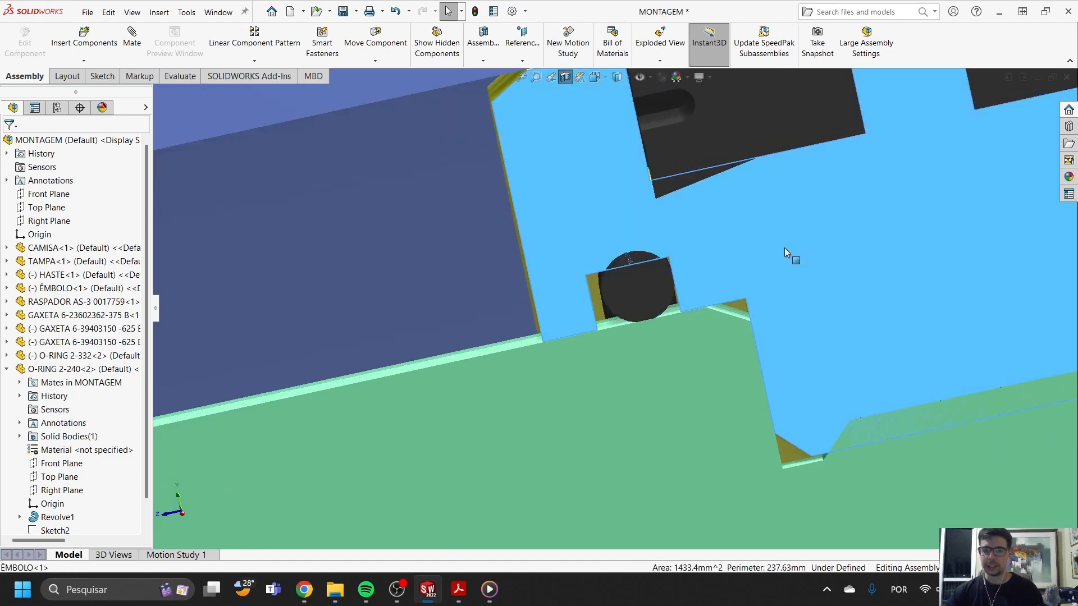
left_click(709, 344)
scroll(701, 355, "up", 5)
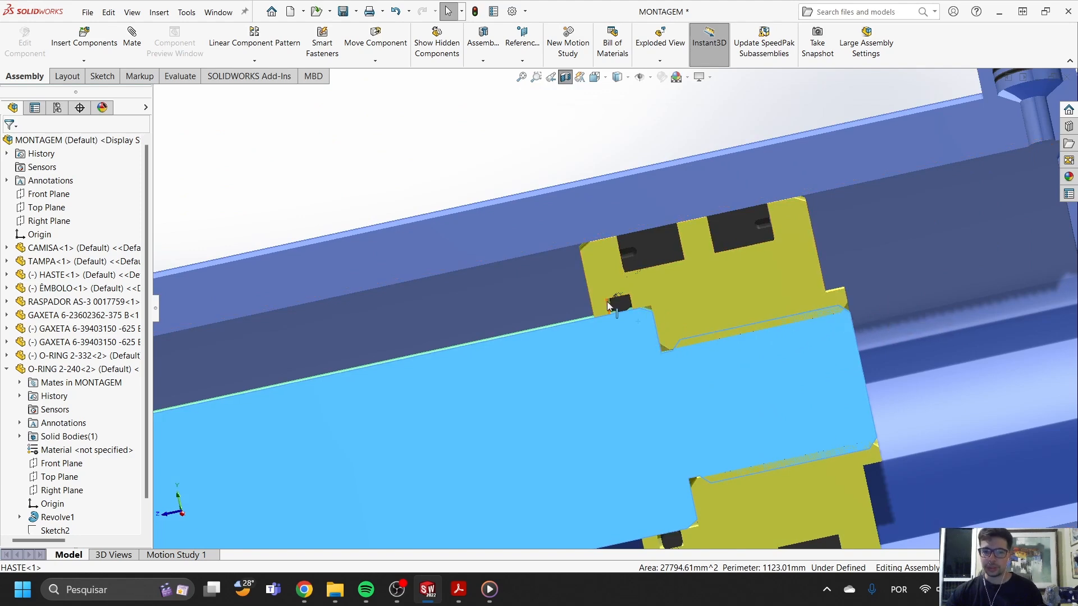
scroll(689, 326, "up", 5)
scroll(662, 269, "down", 8)
left_click(666, 319)
scroll(484, 351, "up", 6)
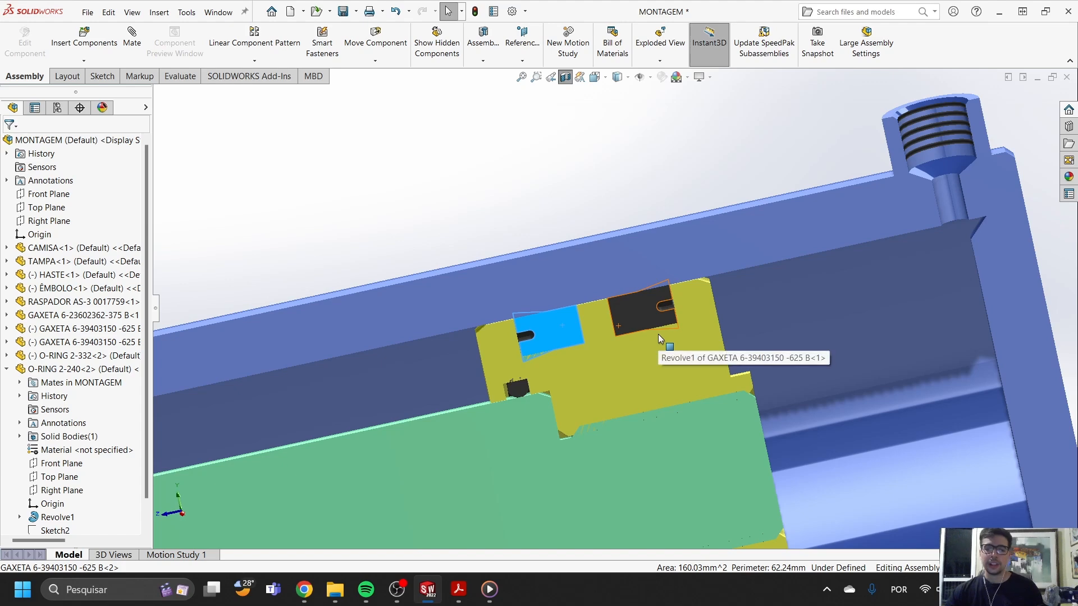
scroll(658, 334, "down", 5)
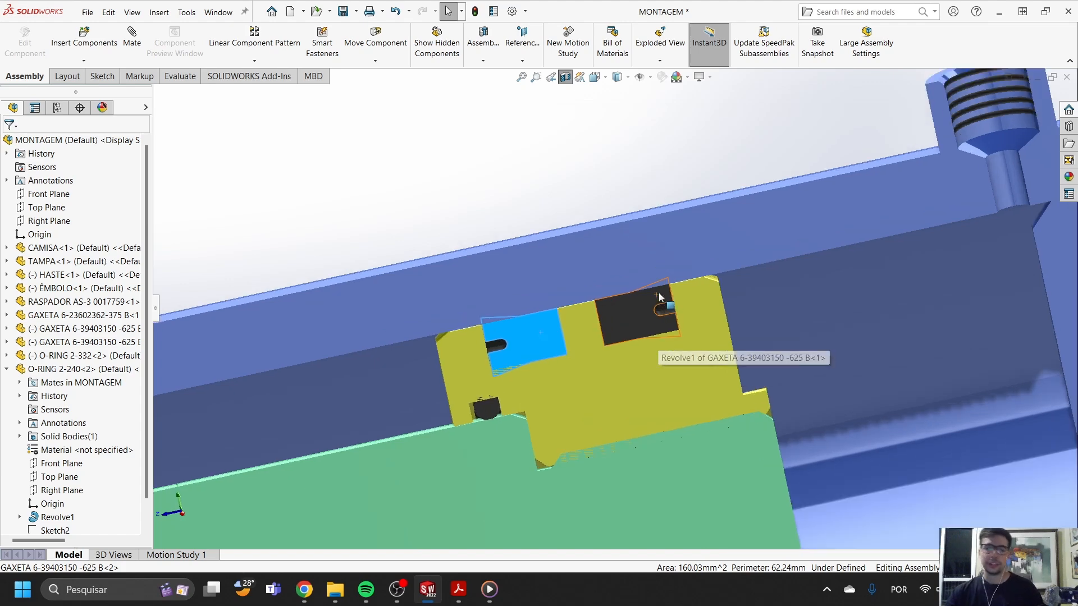
scroll(617, 337, "up", 4)
scroll(595, 337, "down", 5)
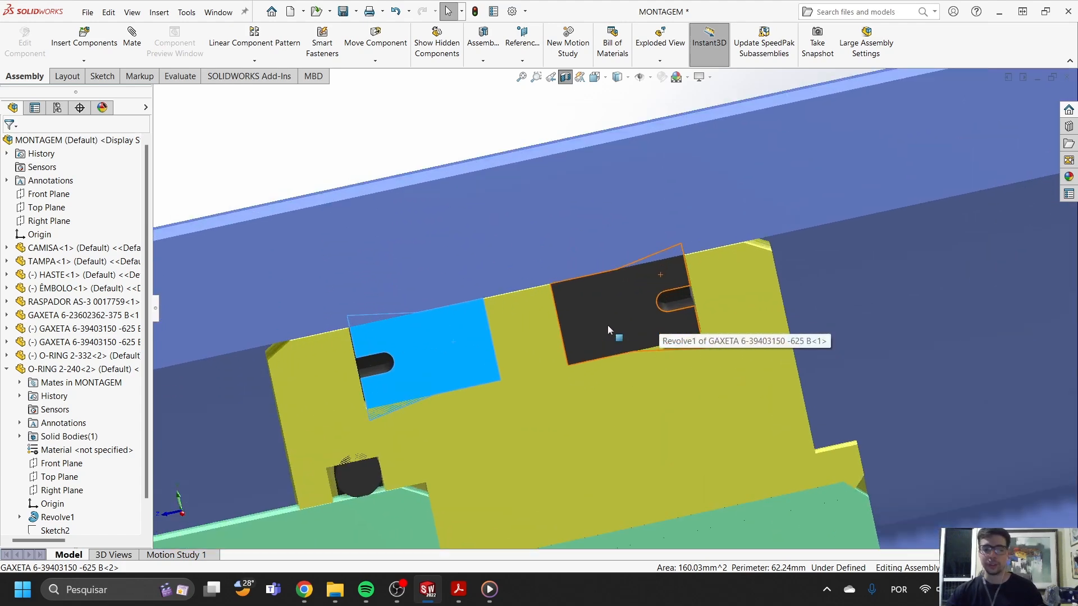
scroll(652, 312, "down", 3)
scroll(661, 299, "up", 1)
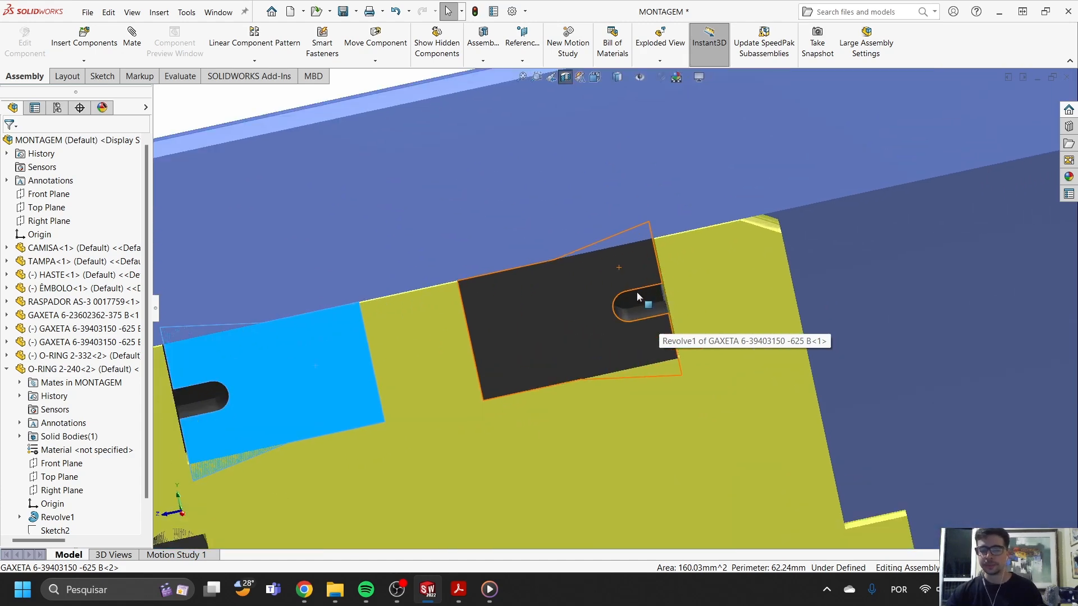
scroll(636, 292, "up", 3)
scroll(641, 289, "down", 4)
scroll(573, 297, "up", 3)
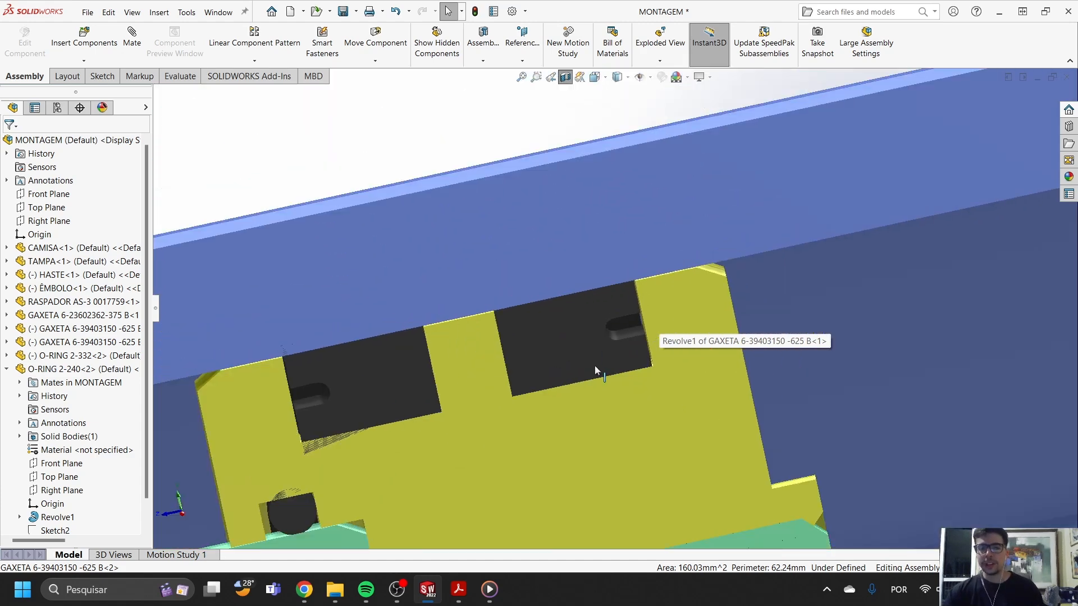
left_click(595, 362)
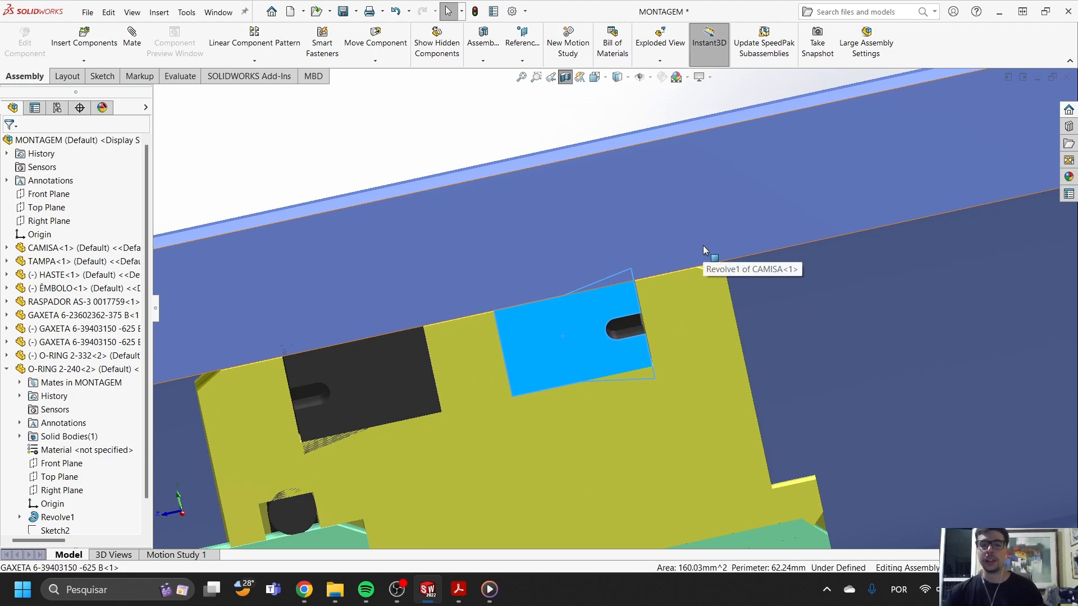
- Slide the piston and rod a short distance toward the port at the closed end of the barrel
scroll(703, 244, "up", 3)
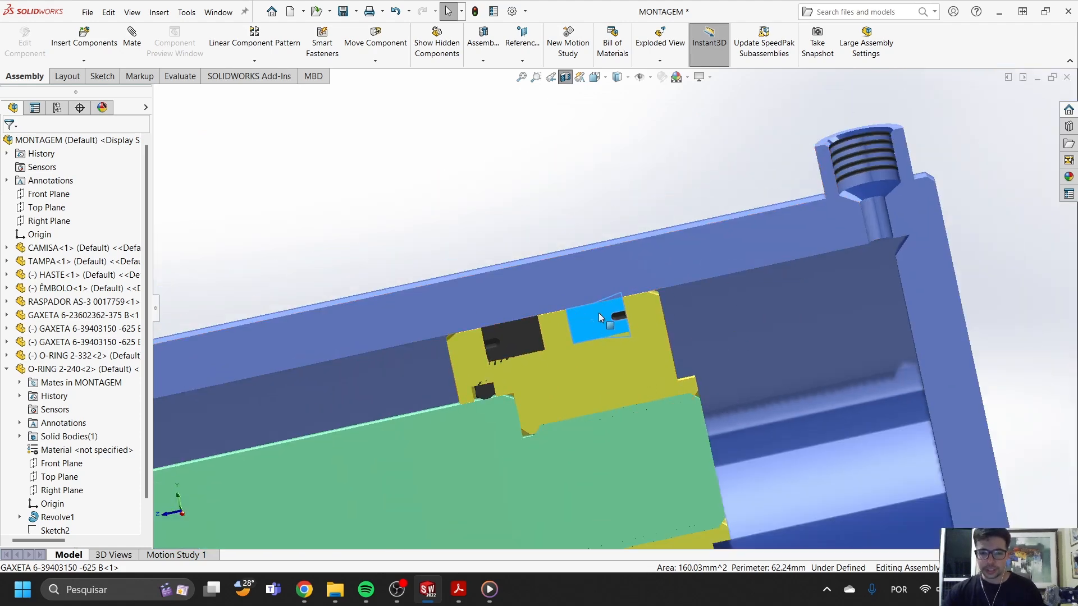
left_click_drag(651, 441, 641, 309)
left_click(641, 309)
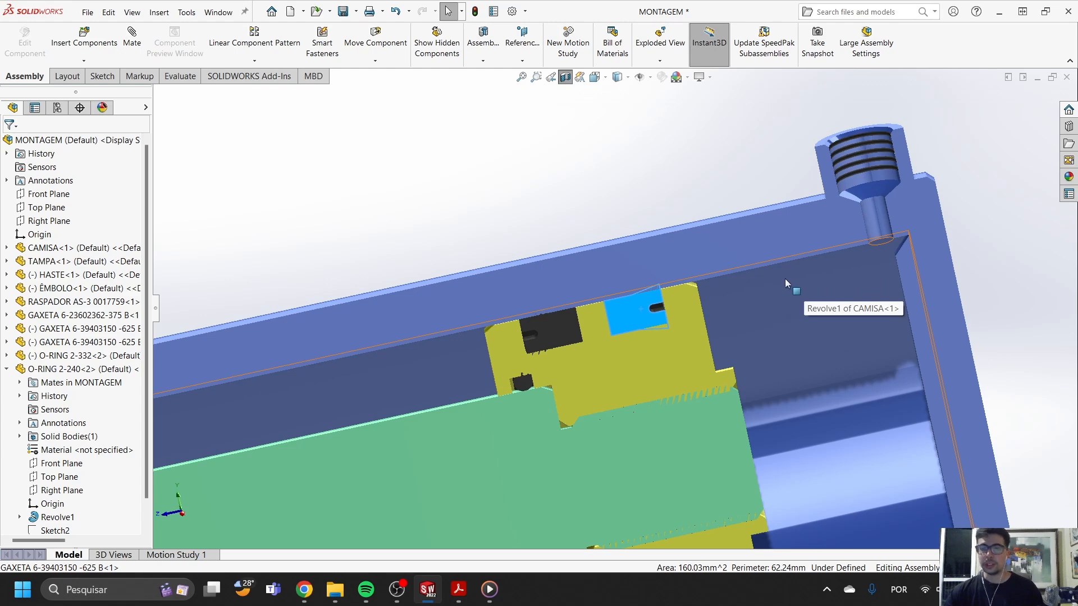
- Examine the lip and groove of the piston gasket nearest the closed end, where it meets the barrel wall
scroll(665, 301, "down", 4)
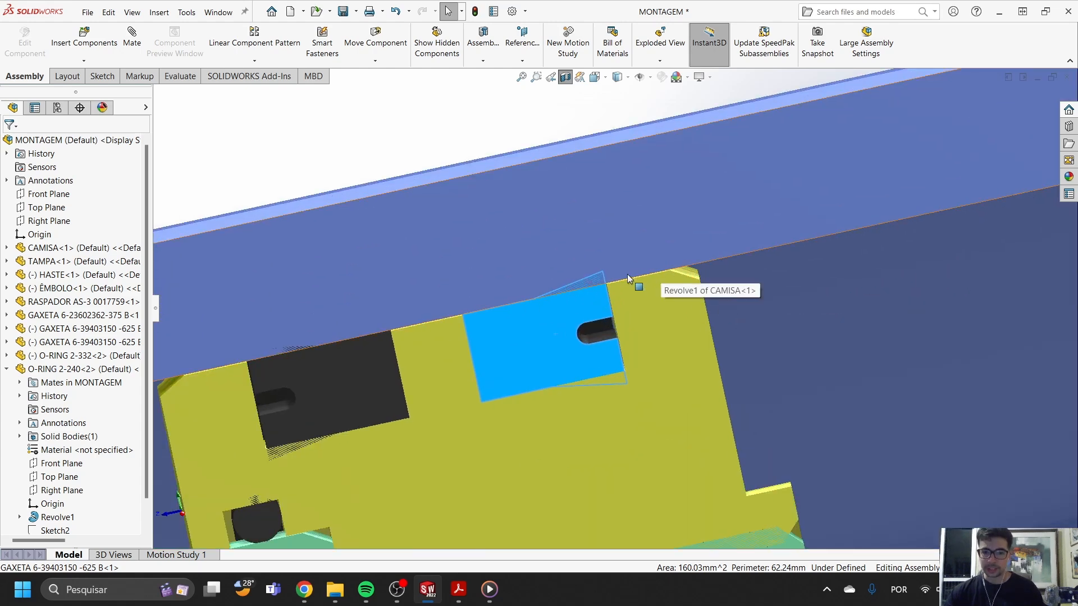
scroll(612, 281, "down", 3)
scroll(584, 334, "up", 2)
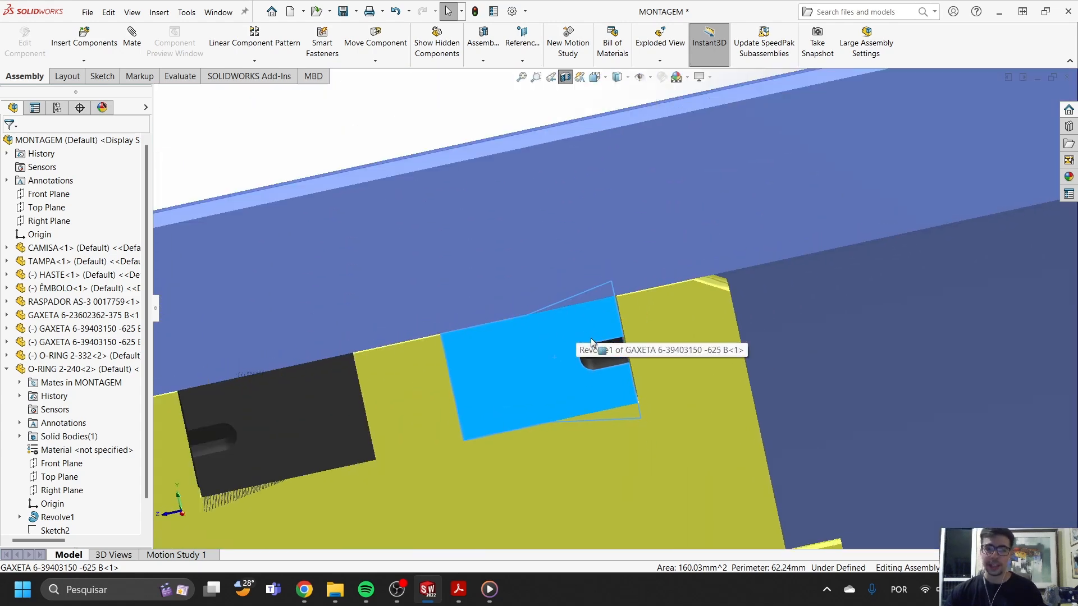
scroll(578, 335, "up", 3)
scroll(574, 305, "down", 5)
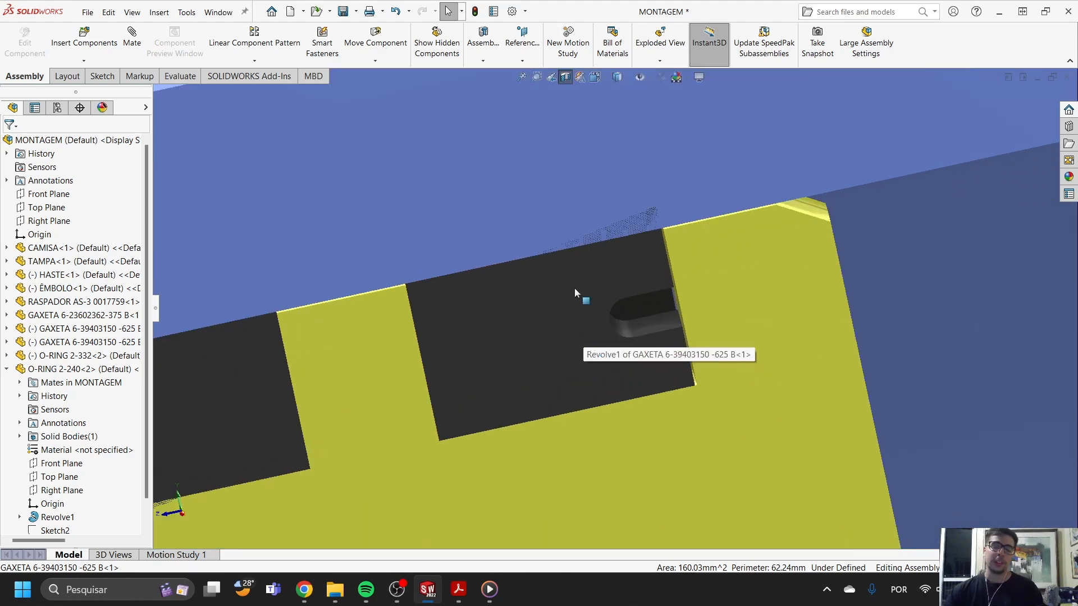
- Inspect the highlighted closed-end piston gasket's lip profile alongside the piston groove and barrel wall
scroll(612, 309, "up", 3)
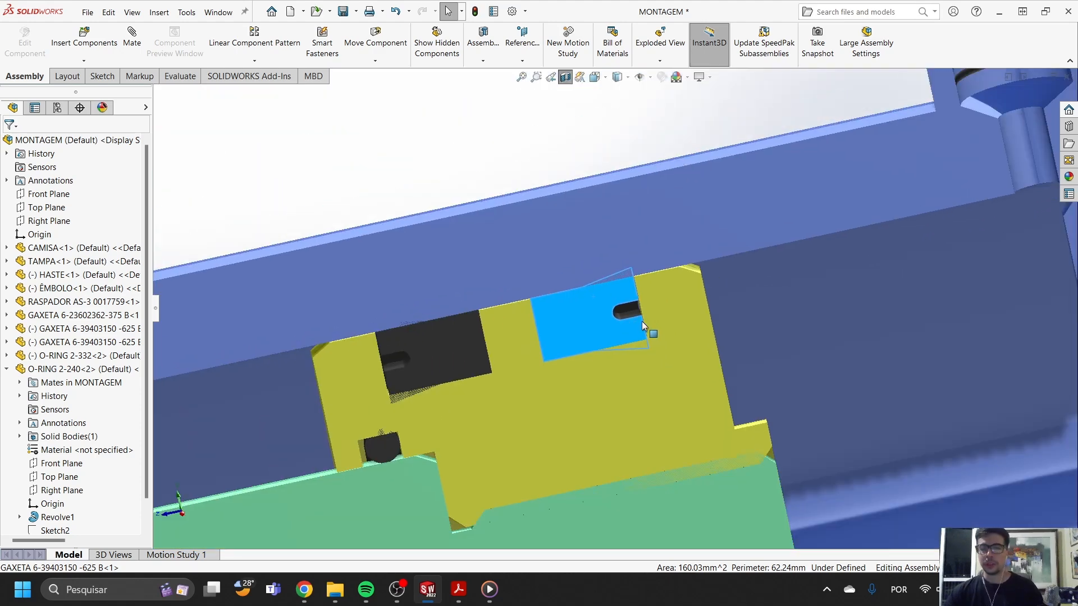
scroll(642, 321, "down", 5)
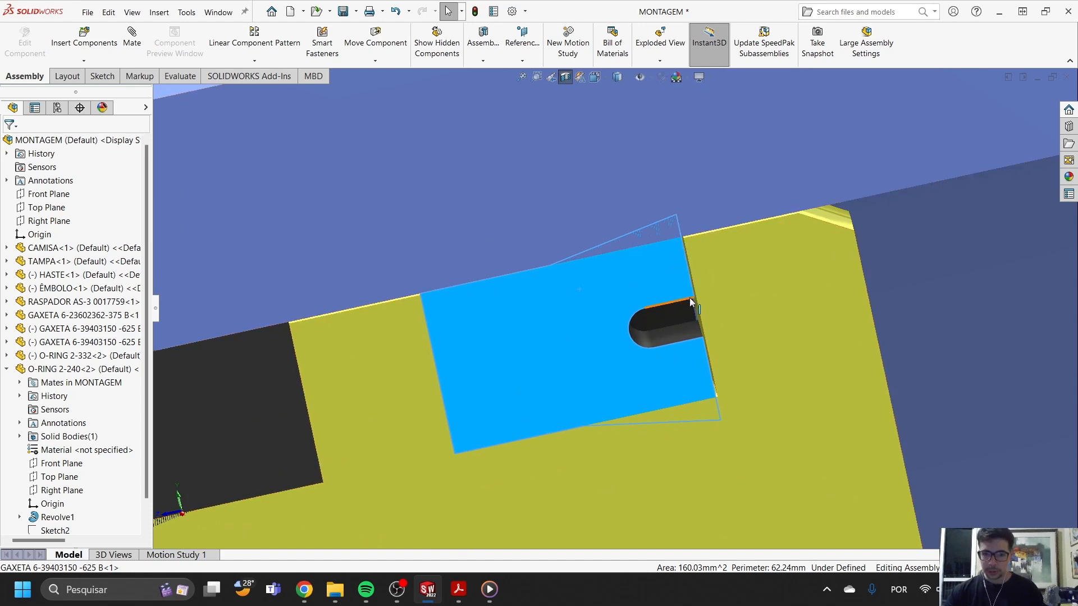
scroll(652, 273, "up", 2)
scroll(654, 264, "down", 5)
scroll(634, 291, "up", 6)
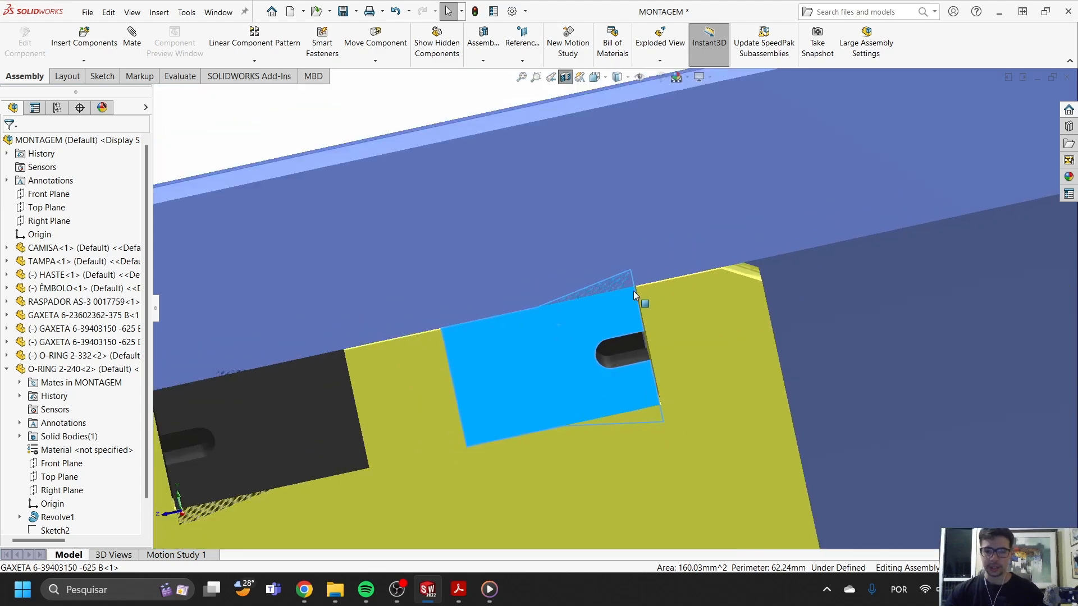
scroll(491, 343, "down", 2)
scroll(561, 342, "up", 4)
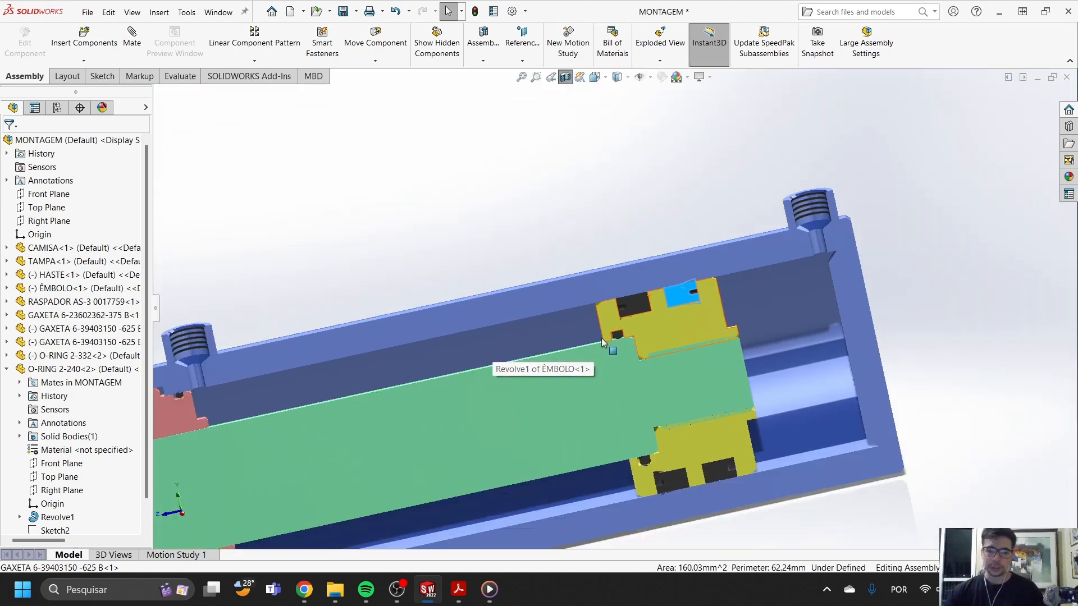
- Highlight the piston gasket facing the rod end, and slide the rod and piston toward the port beside the end cap
scroll(623, 317, "down", 3)
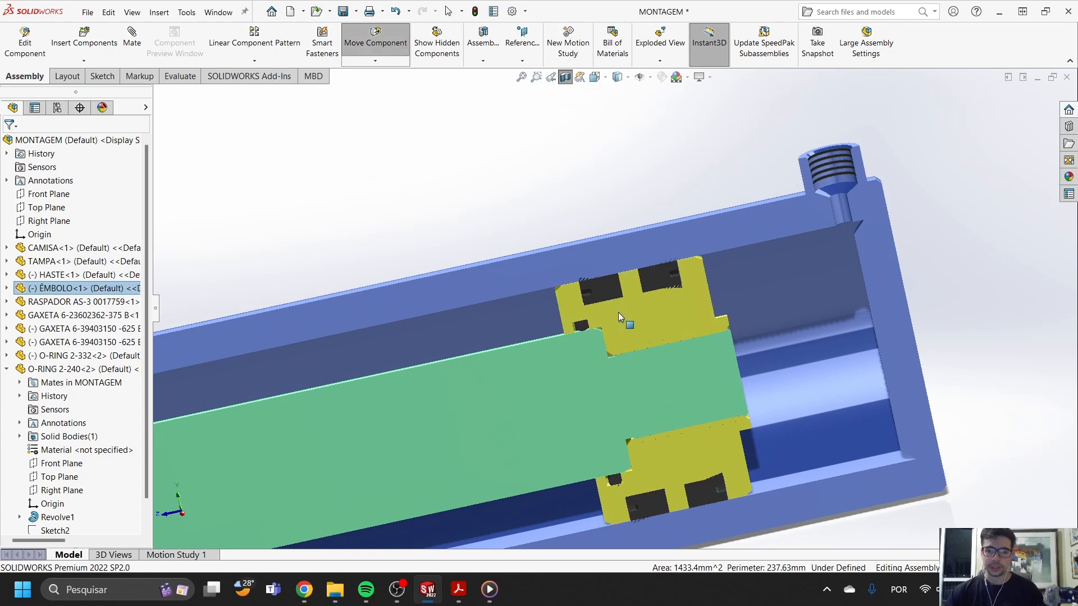
scroll(618, 312, "down", 5)
scroll(646, 287, "up", 7)
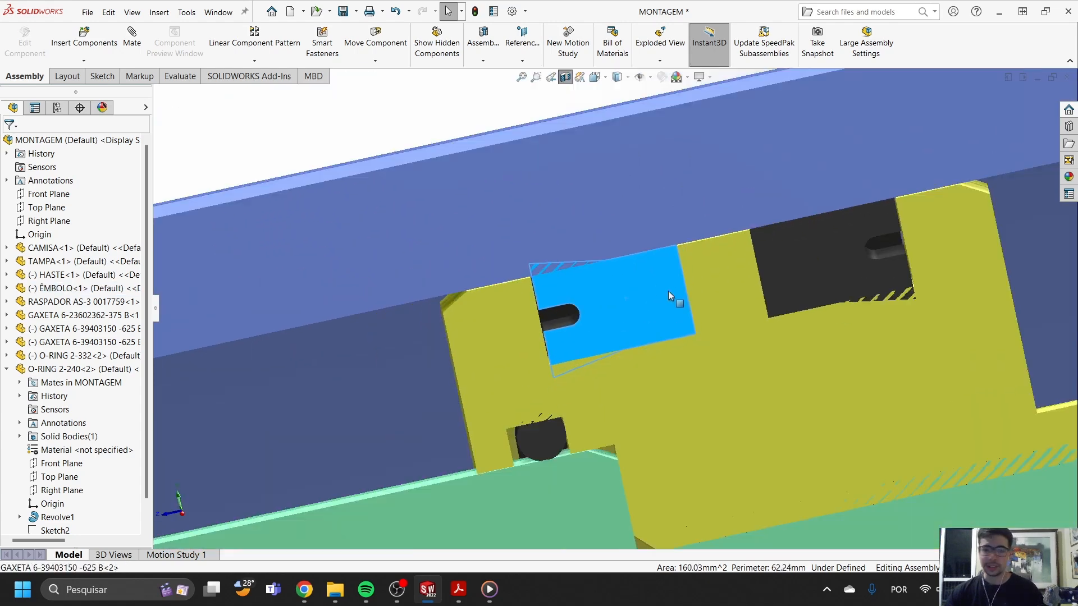
left_click(419, 376)
left_click_drag(419, 377, 343, 396)
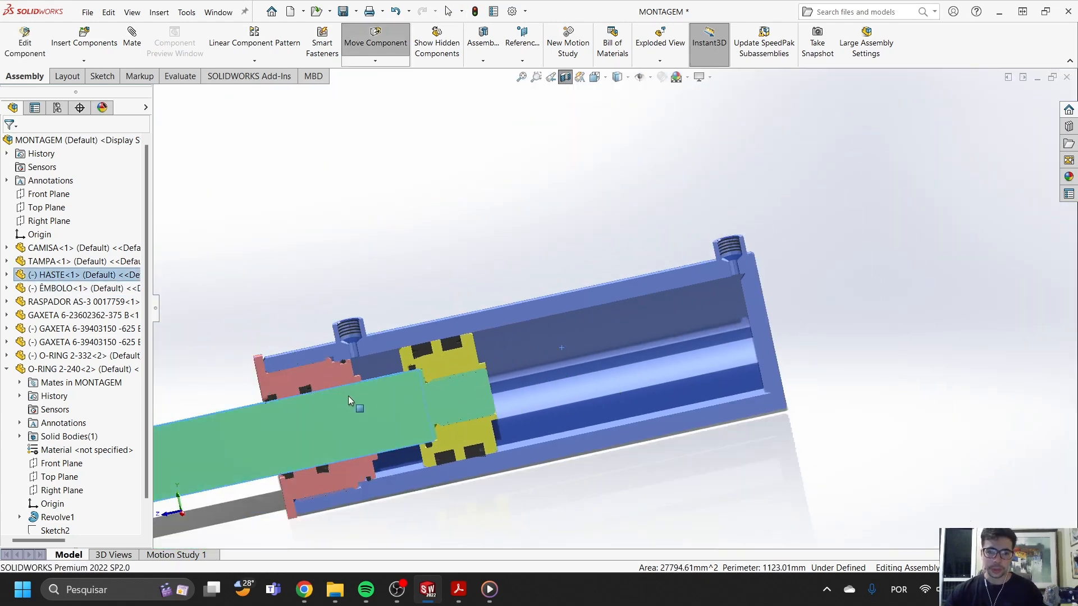
- Examine the two piston gaskets and their lip directions with the piston near the rod-end port, then the whole sectioned cylinder
scroll(337, 303, "down", 6)
scroll(719, 359, "down", 3)
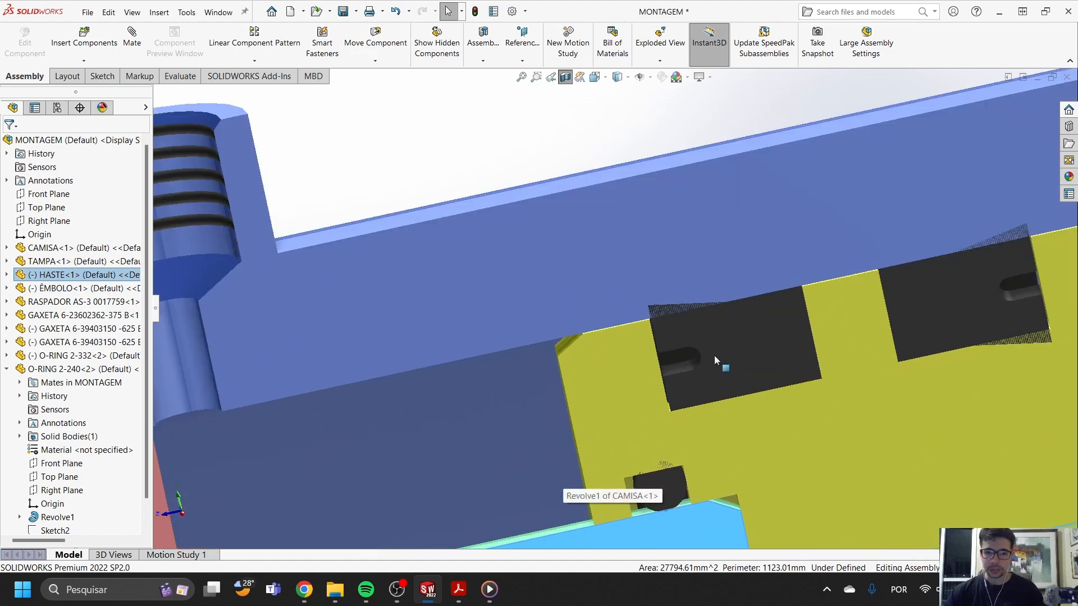
scroll(613, 289, "down", 4)
scroll(618, 272, "up", 3)
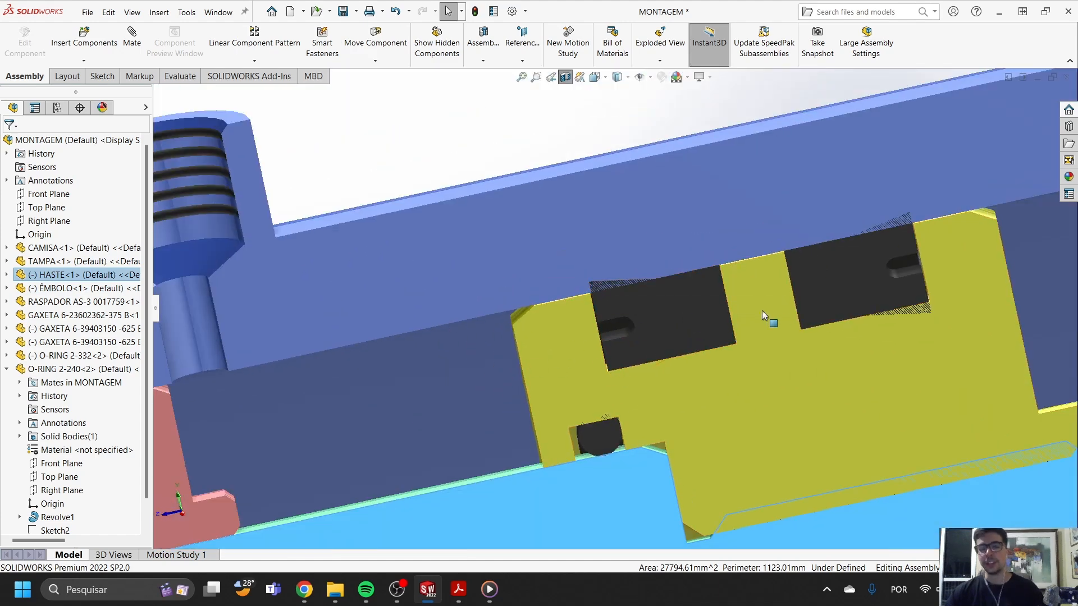
scroll(773, 309, "up", 5)
scroll(578, 298, "down", 5)
scroll(542, 272, "down", 3)
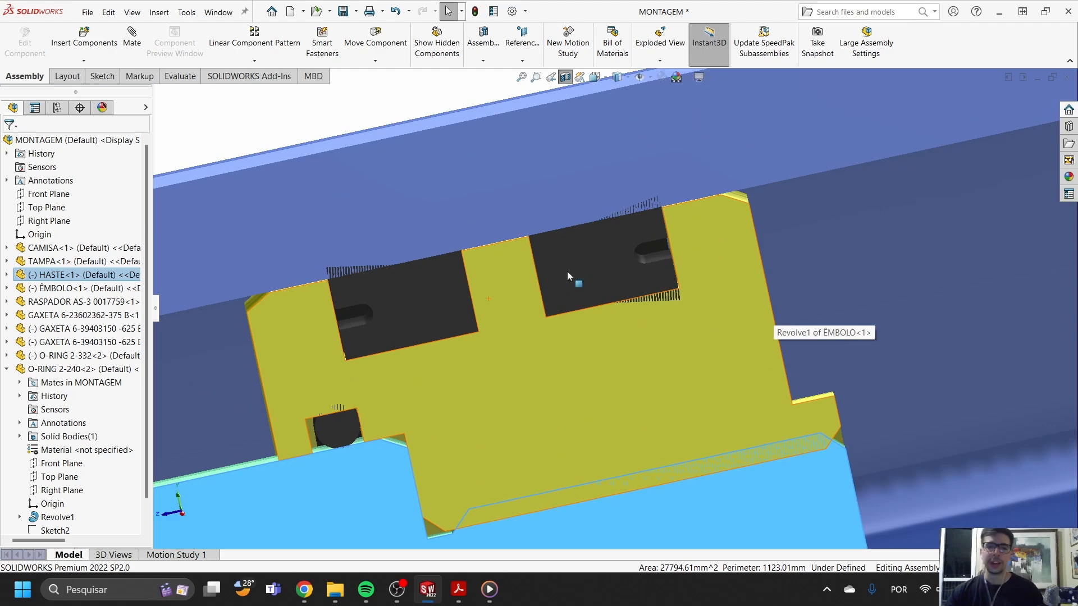
scroll(633, 315, "up", 4)
scroll(621, 319, "down", 2)
scroll(612, 335, "up", 2)
scroll(612, 335, "up", 4)
scroll(611, 340, "down", 3)
scroll(570, 350, "down", 2)
scroll(607, 281, "up", 4)
scroll(644, 277, "down", 4)
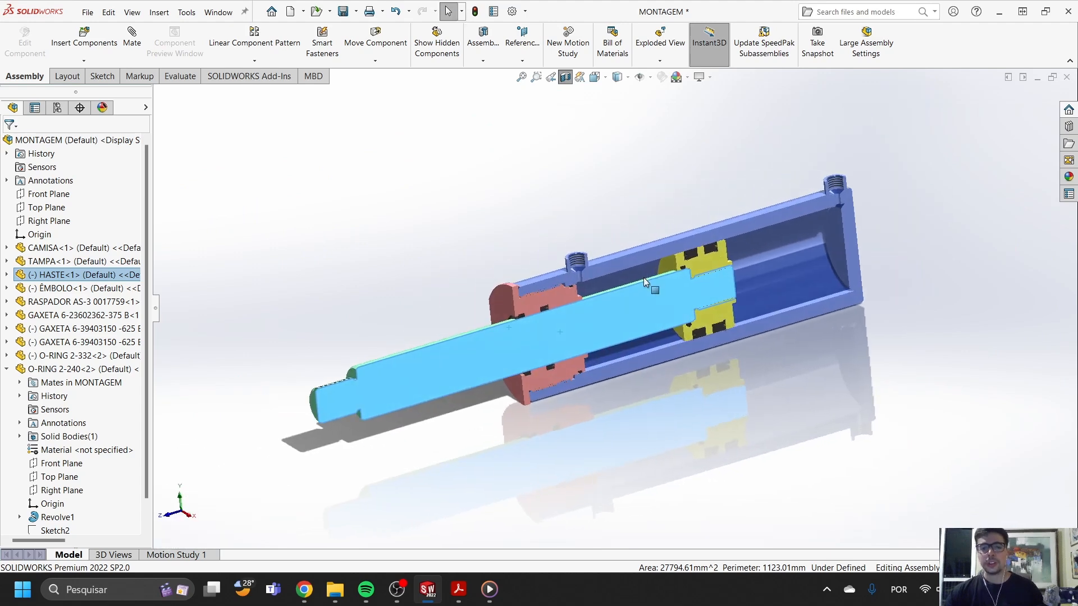
- Highlight the piston gasket nearest the rod end and examine its lip and groove within the piston
scroll(747, 307, "down", 3)
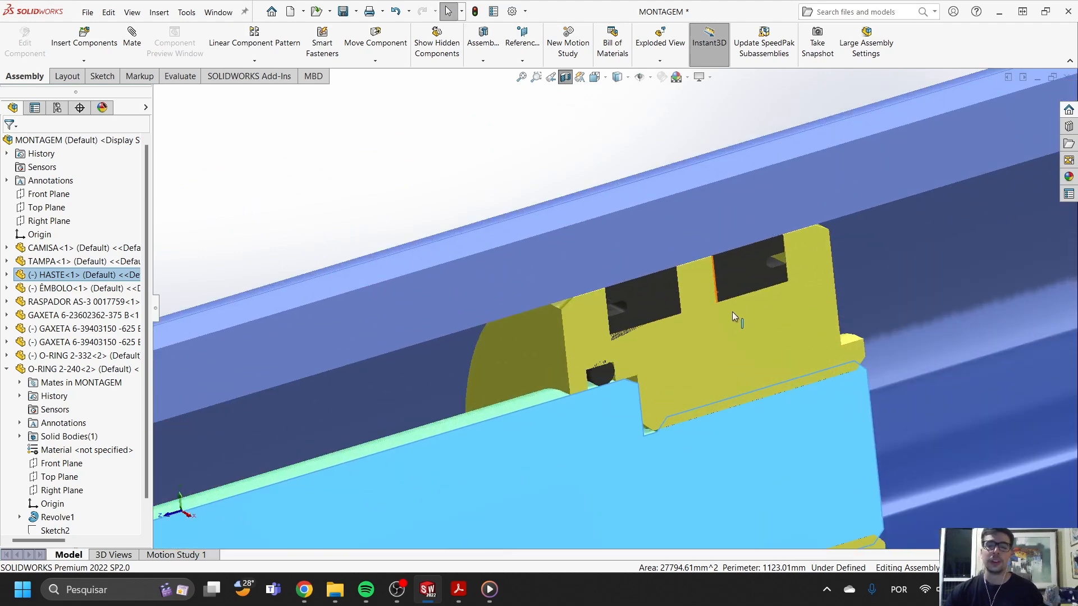
left_click(737, 334)
scroll(702, 326, "down", 4)
left_click(468, 212)
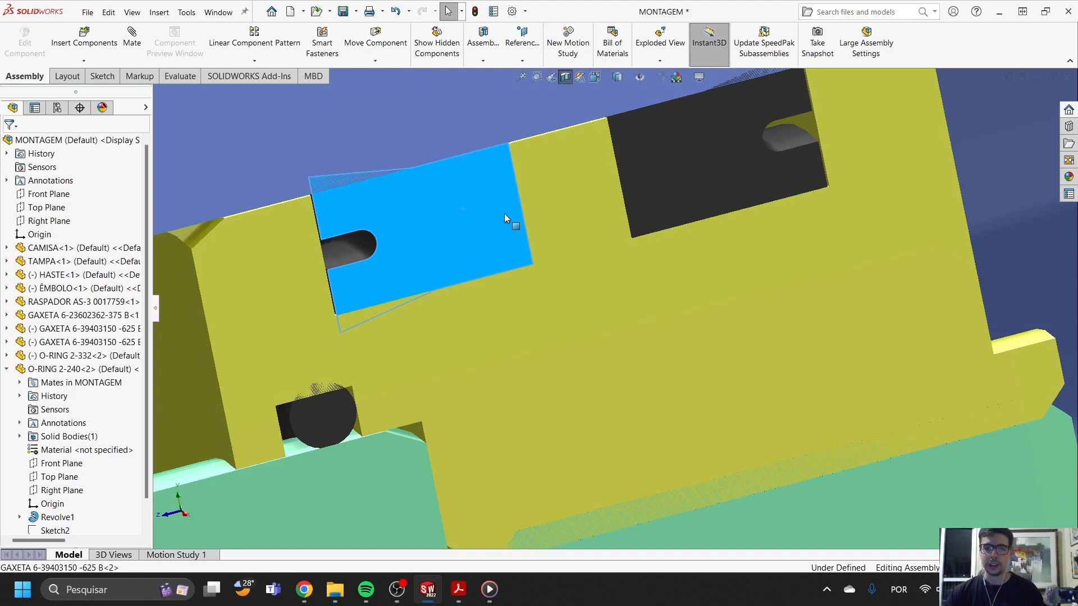
scroll(490, 334, "down", 3)
scroll(467, 406, "up", 5)
scroll(504, 354, "down", 5)
left_click(463, 238)
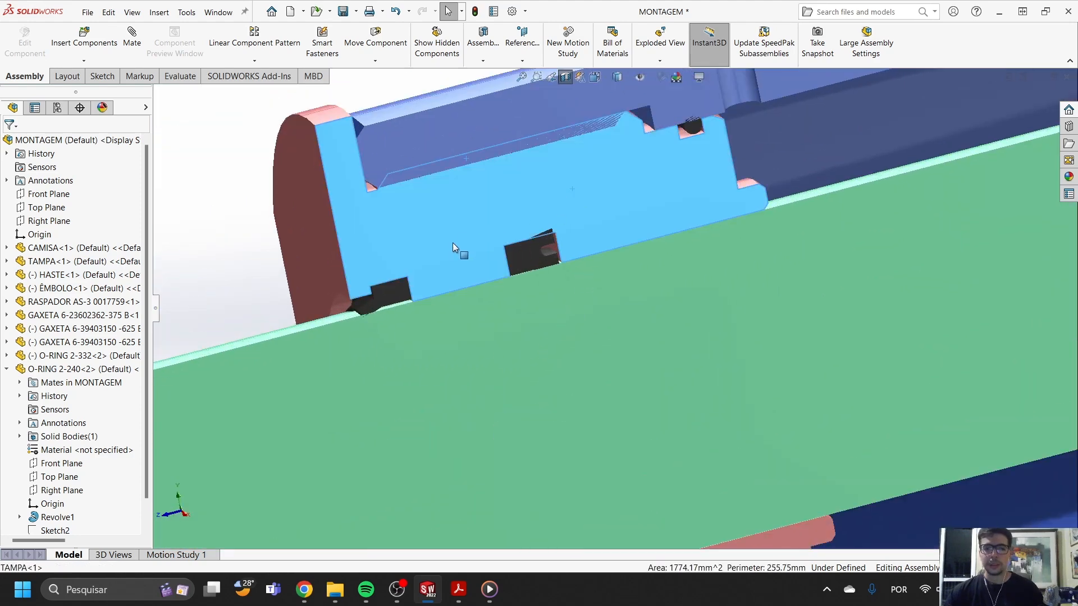
left_click(385, 283)
scroll(765, 324, "up", 5)
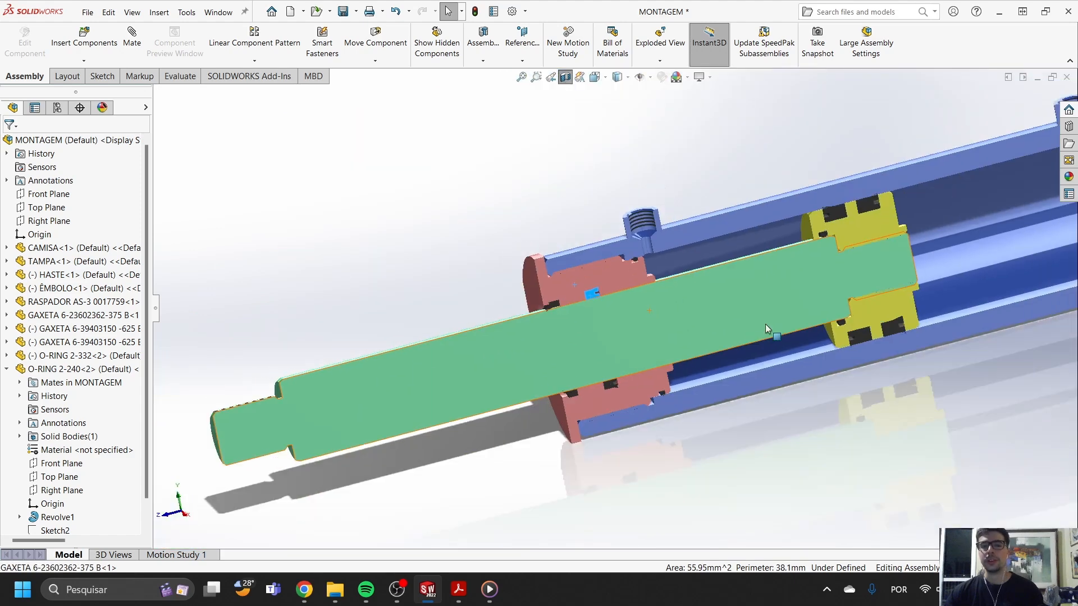
scroll(763, 287, "up", 8)
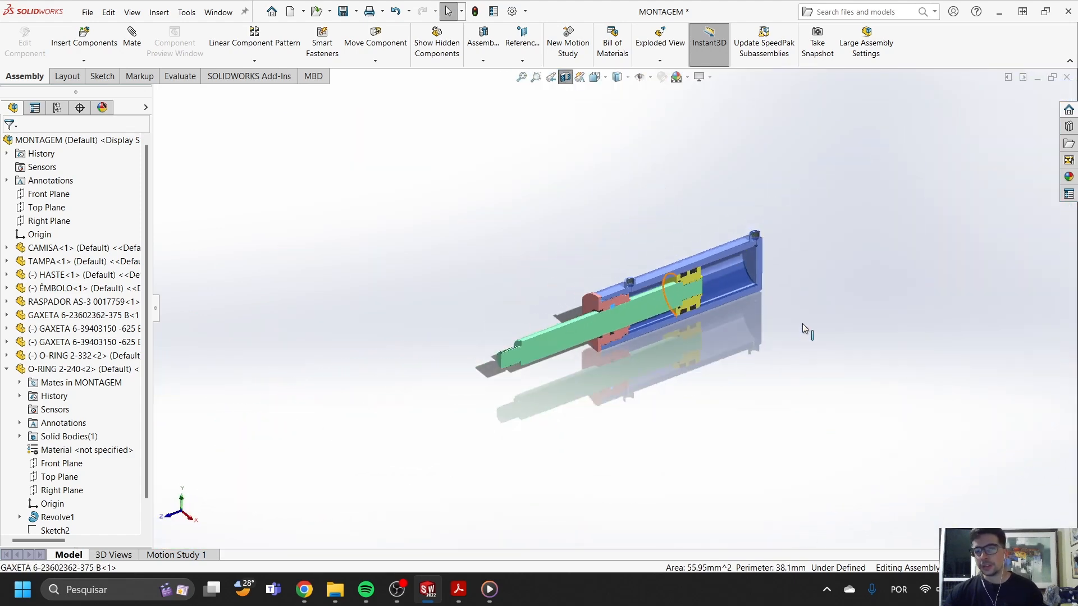
scroll(743, 261, "down", 4)
left_click(632, 246)
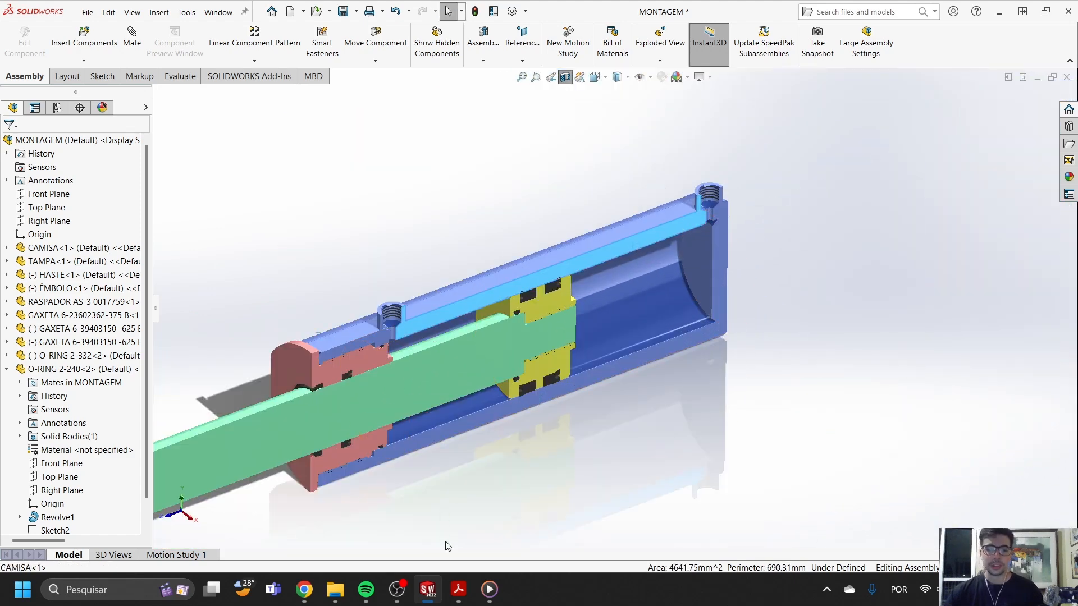
- Create a new part document and open a sketch on the Right Plane
left_click(87, 12)
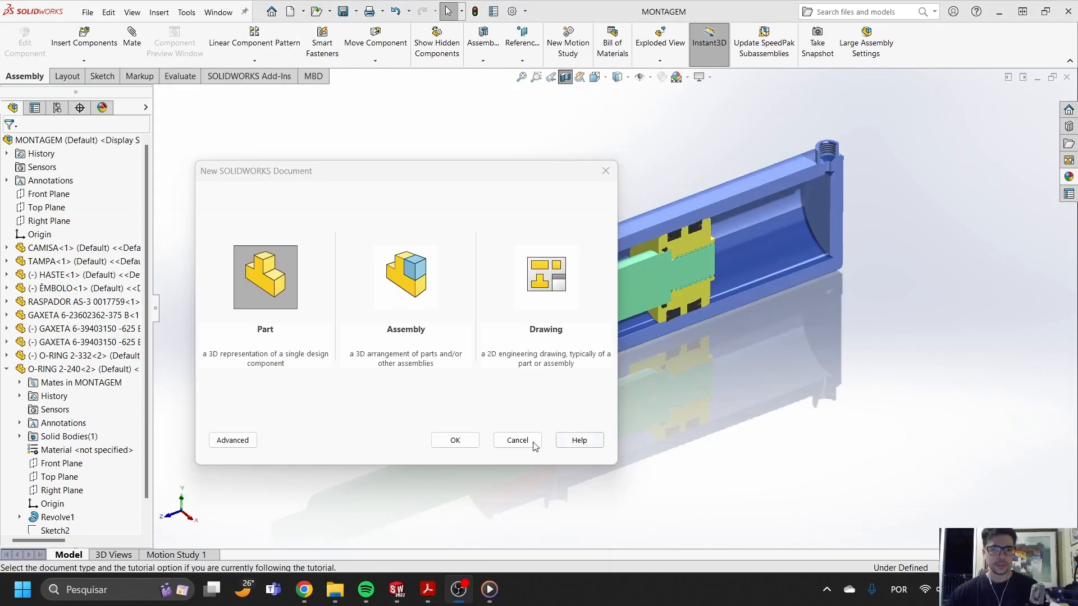
left_click(452, 441)
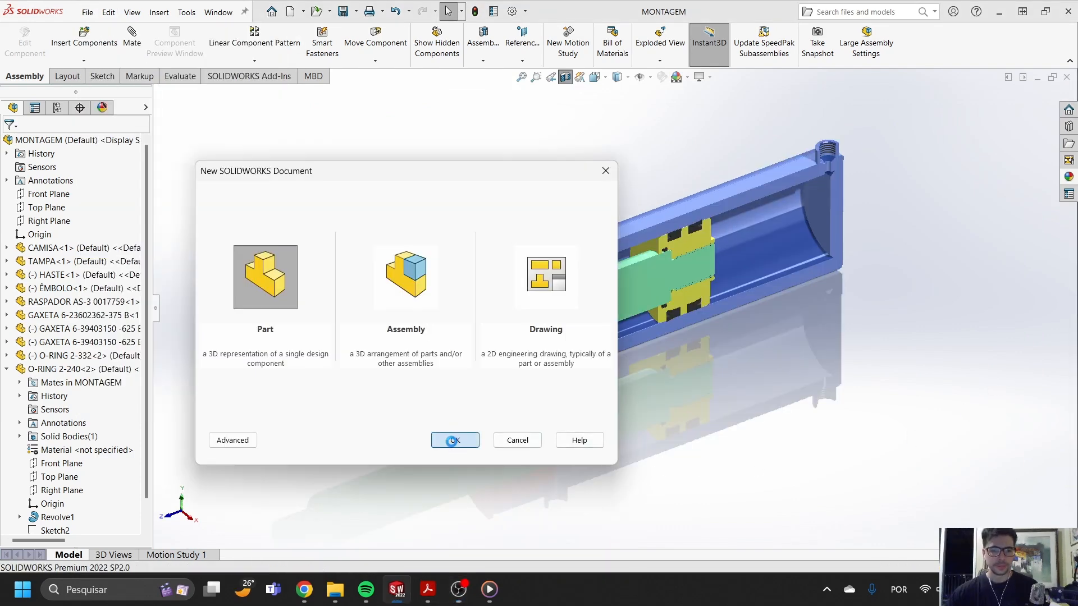
left_click(48, 235)
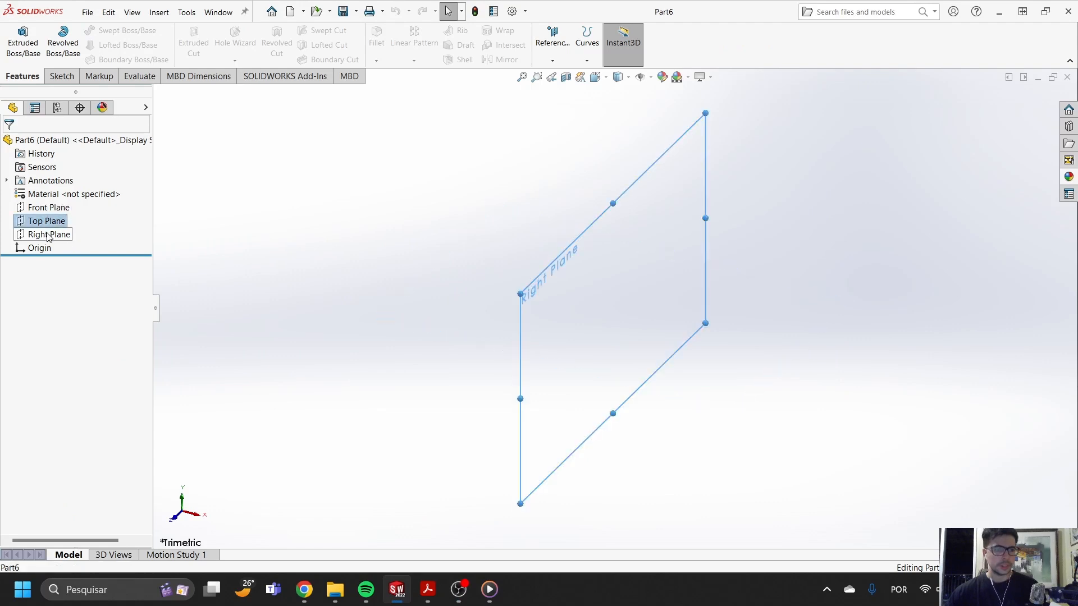
left_click(56, 215)
- Sketch a horizontal centerline starting at the origin as the axis of revolution
left_click(116, 30)
left_click(127, 59)
left_click(618, 309)
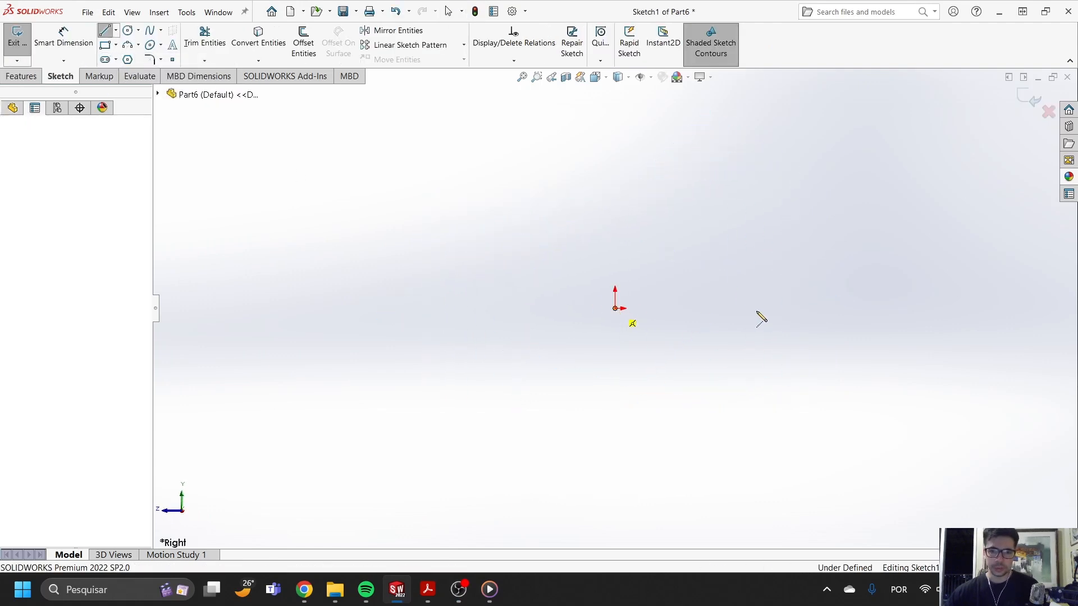
double_click(975, 308)
key("Escape")
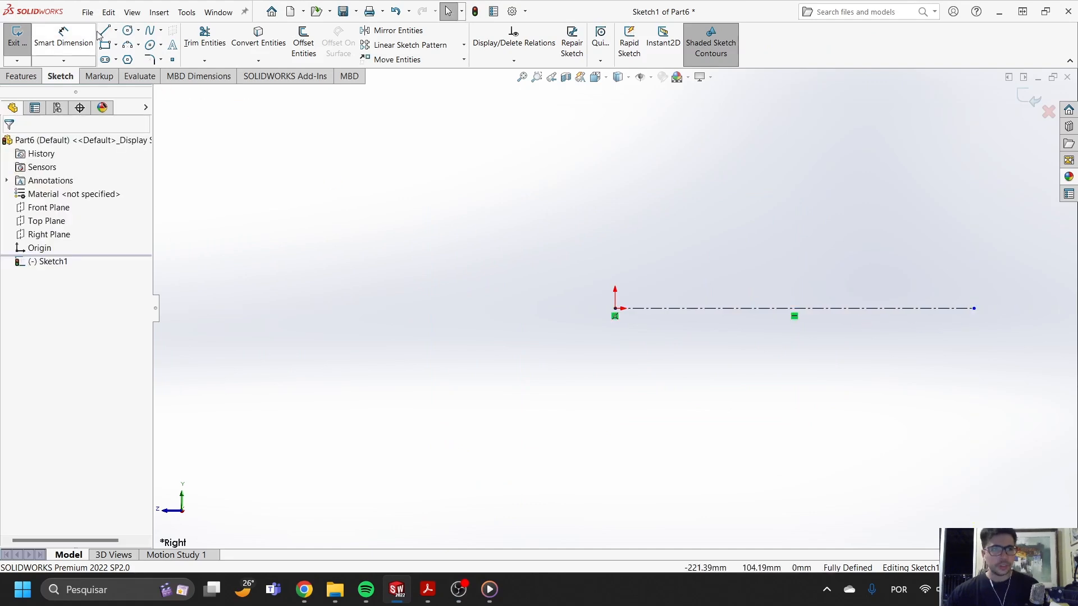
- Sketch the barrel's stepped inner bore outline with two angled transitions, starting about 43 mm directly above the origin
key("l")
left_click(616, 221)
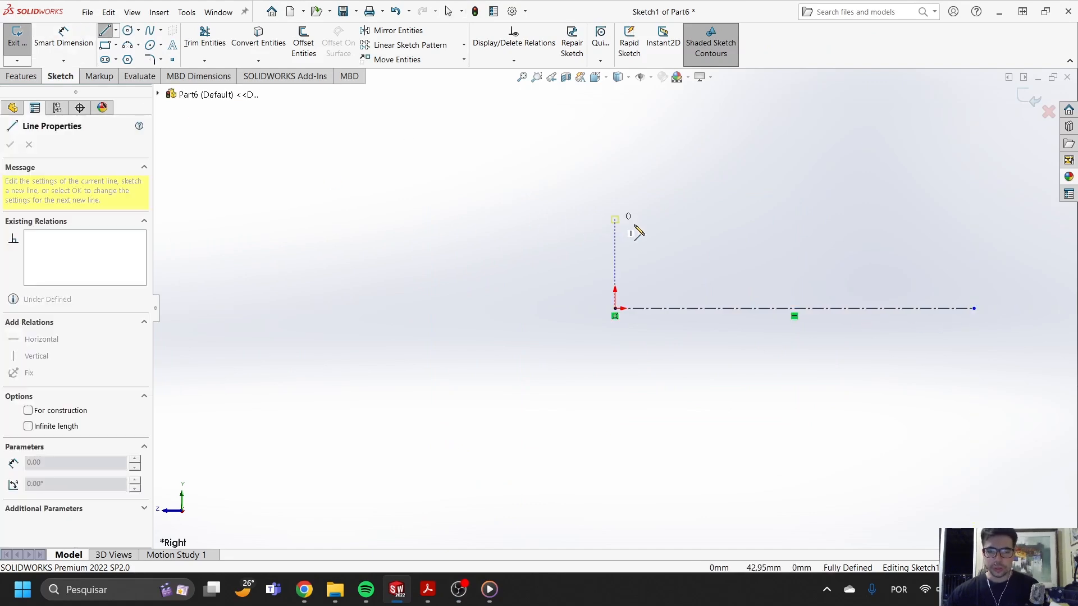
left_click(737, 229)
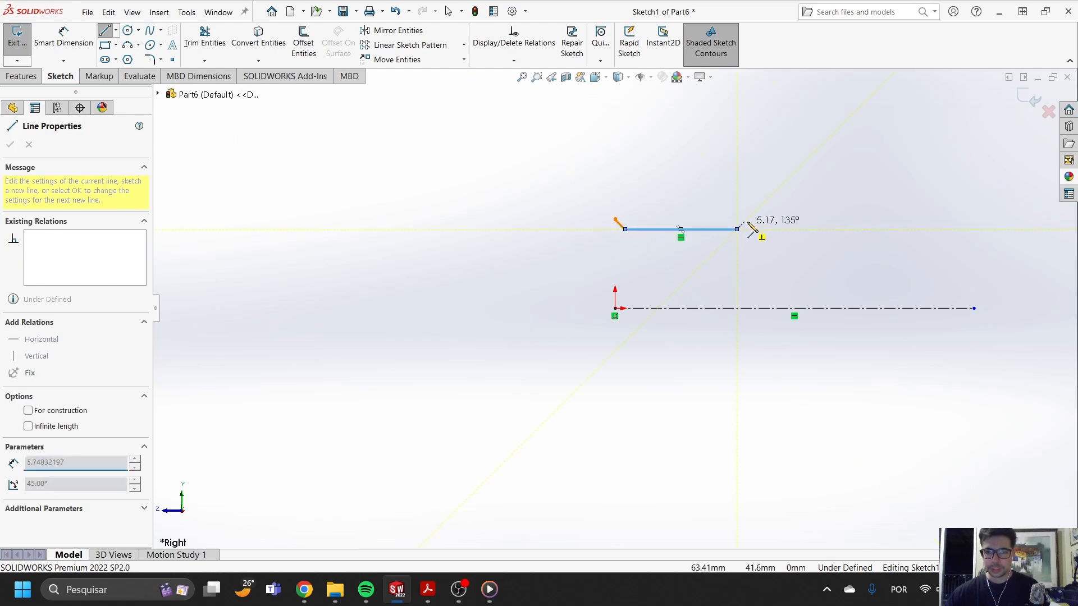
left_click(747, 219)
left_click(787, 219)
left_click(786, 244)
key("z")
left_click(918, 271)
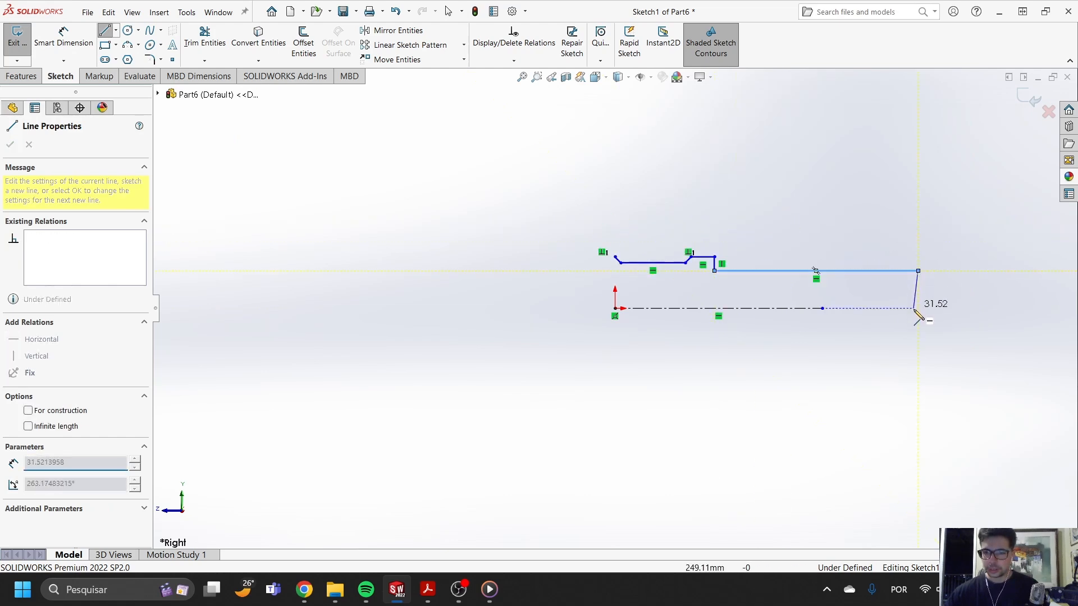
- Close the barrel profile with an end wall reaching the axis, a horizontal outer wall and a vertical open-end face
left_click(918, 309)
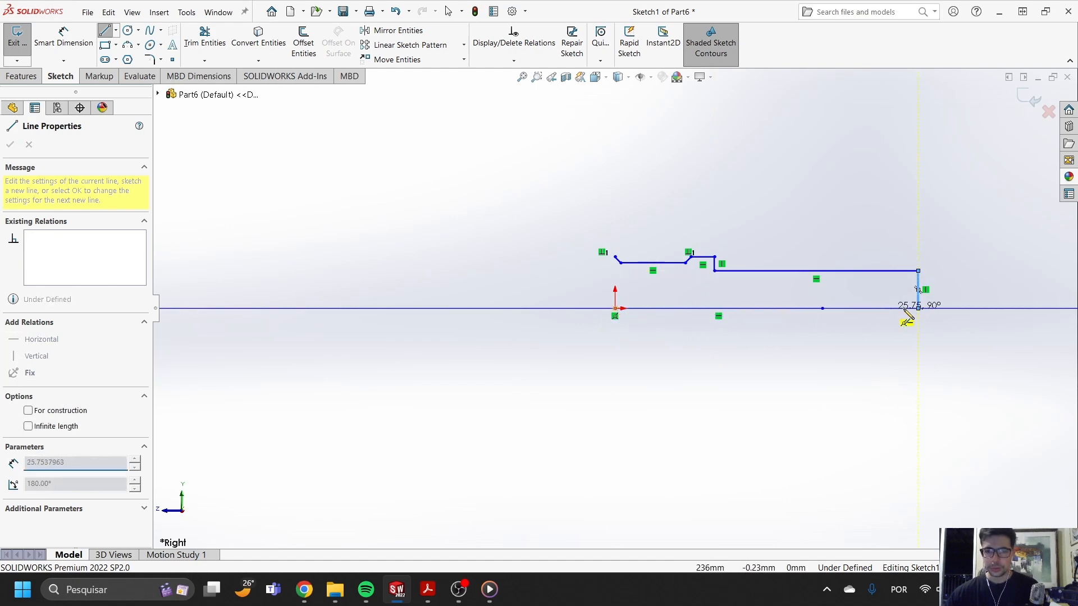
left_click(940, 308)
left_click(940, 232)
left_click(616, 232)
scroll(613, 234, "down", 3)
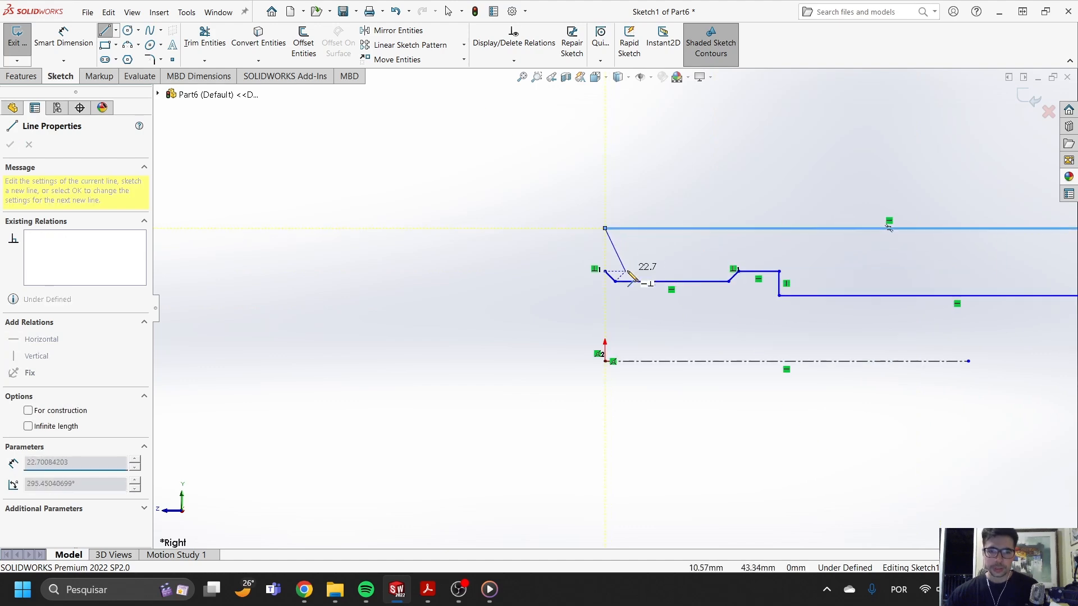
left_click(606, 272)
scroll(614, 308, "up", 3)
key("Escape")
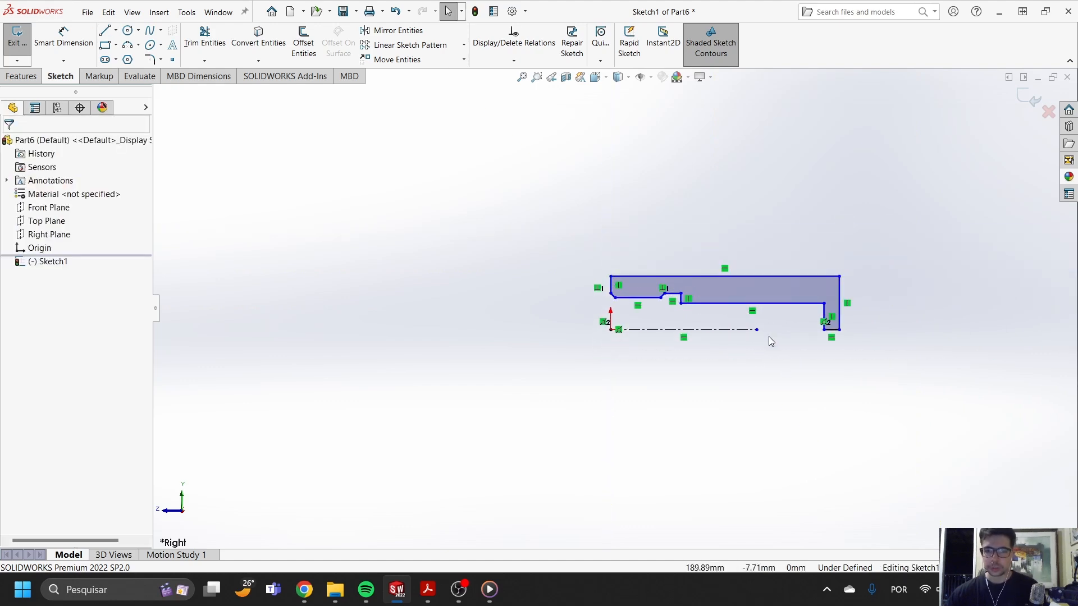
- Extend the centerline's free end past the profile's closed end, to about 324 mm from the origin
left_click_drag(757, 330, 885, 331)
scroll(741, 306, "down", 3)
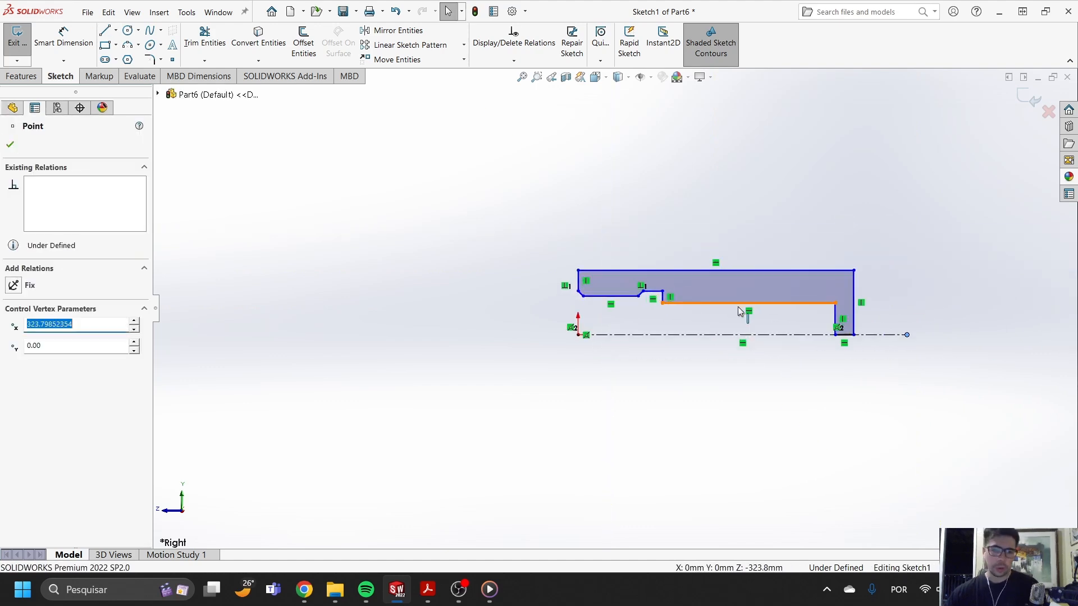
key("Escape")
left_click(76, 38)
key("Escape")
- Revolve the closed barrel profile about the centerline into a solid and set the display style to Shaded
left_click(21, 76)
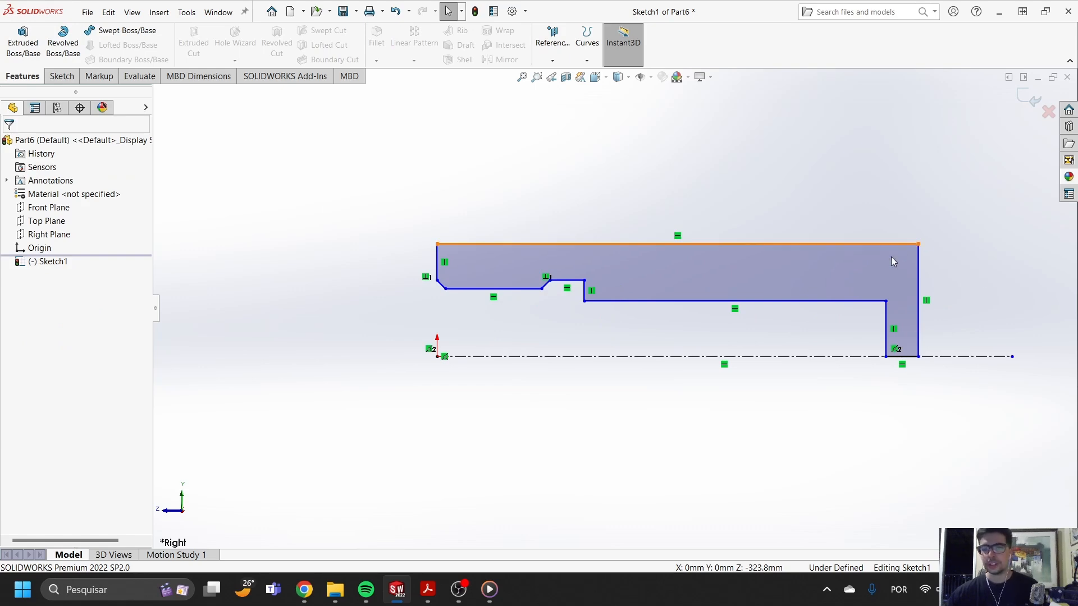
left_click(59, 51)
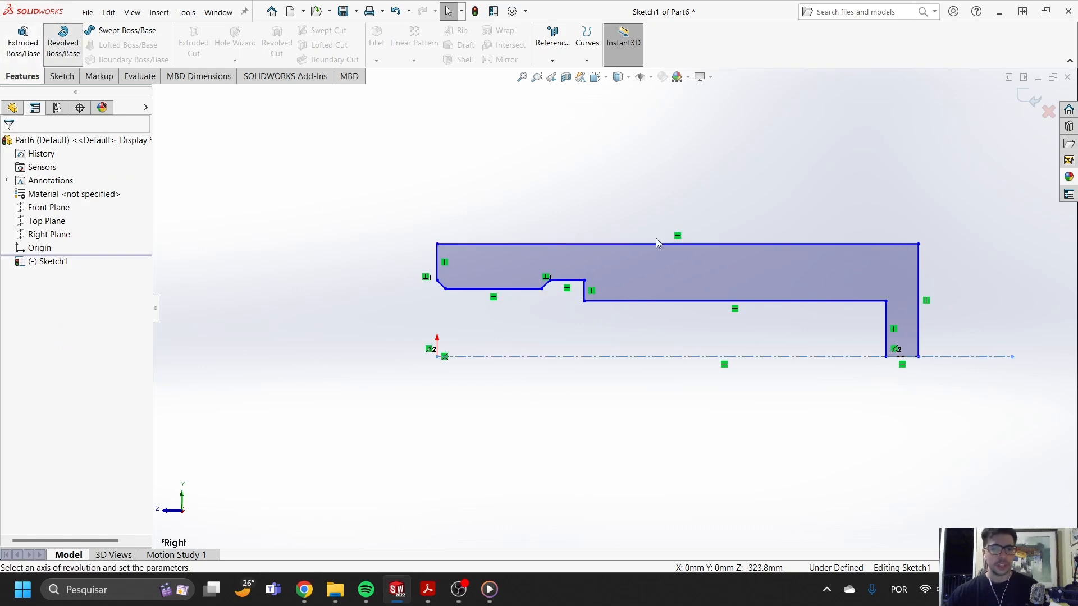
left_click(1022, 98)
middle_click_drag(678, 384, 623, 365)
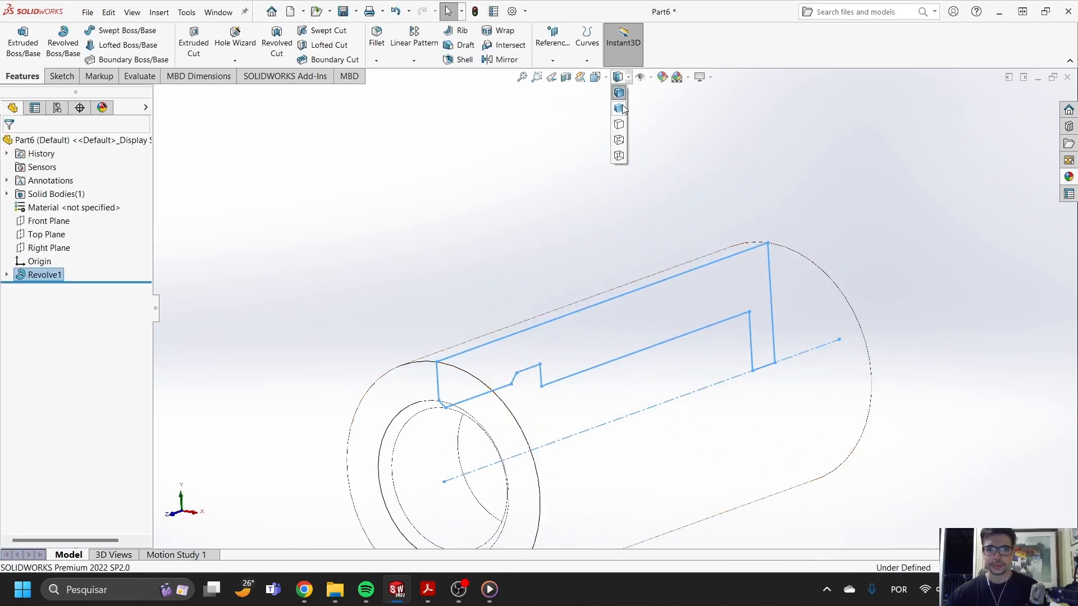
left_click(620, 108)
scroll(664, 341, "up", 5)
- Apply a blue color appearance to the whole part
middle_click_drag(663, 341, 621, 343)
right_click(621, 339)
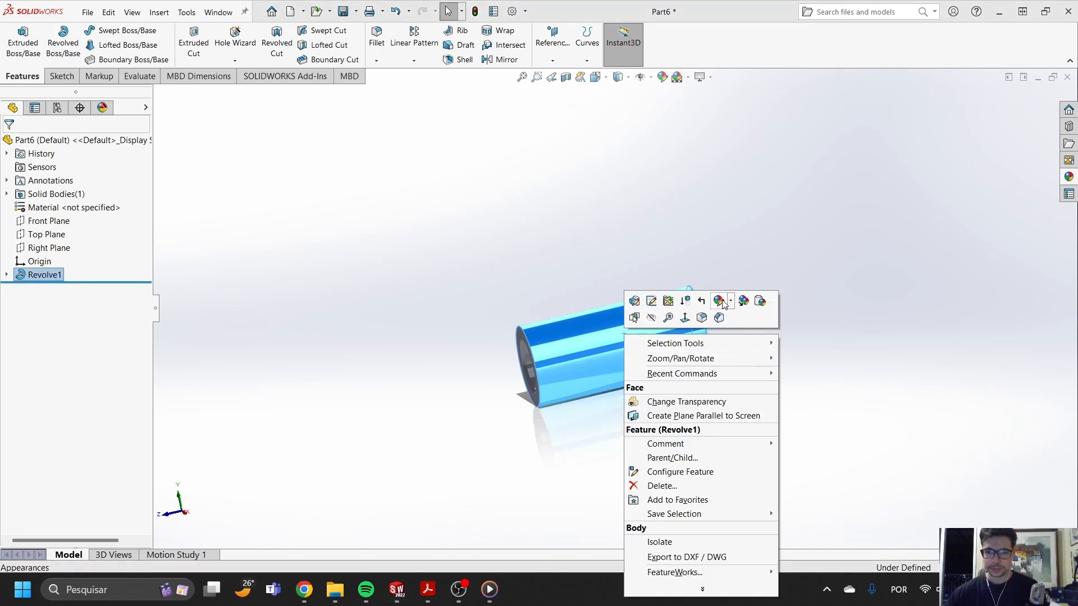
left_click(739, 365)
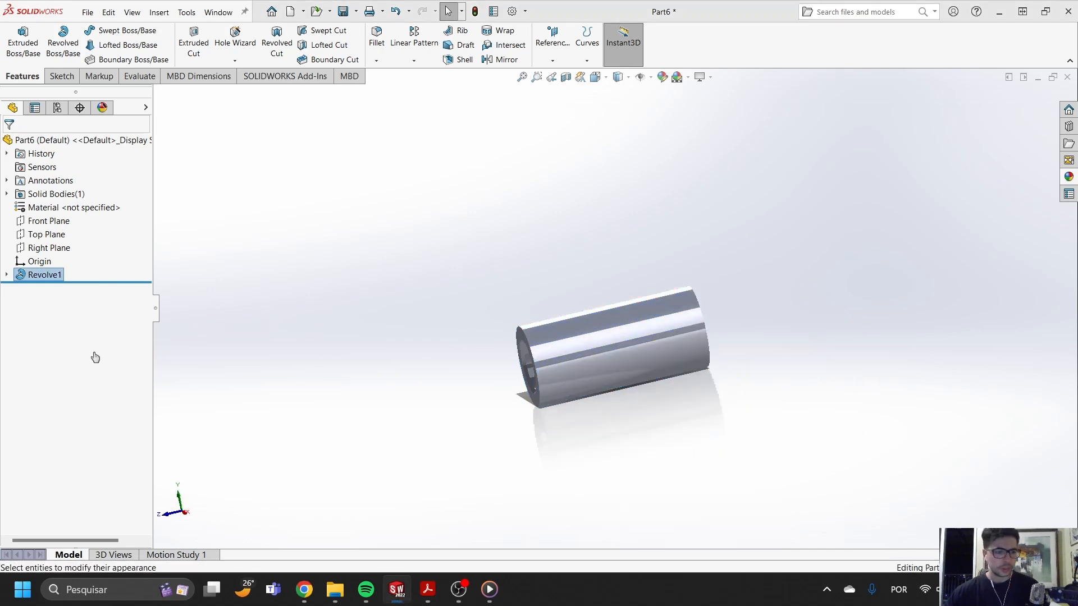
left_click(92, 481)
left_click_drag(92, 481, 88, 484)
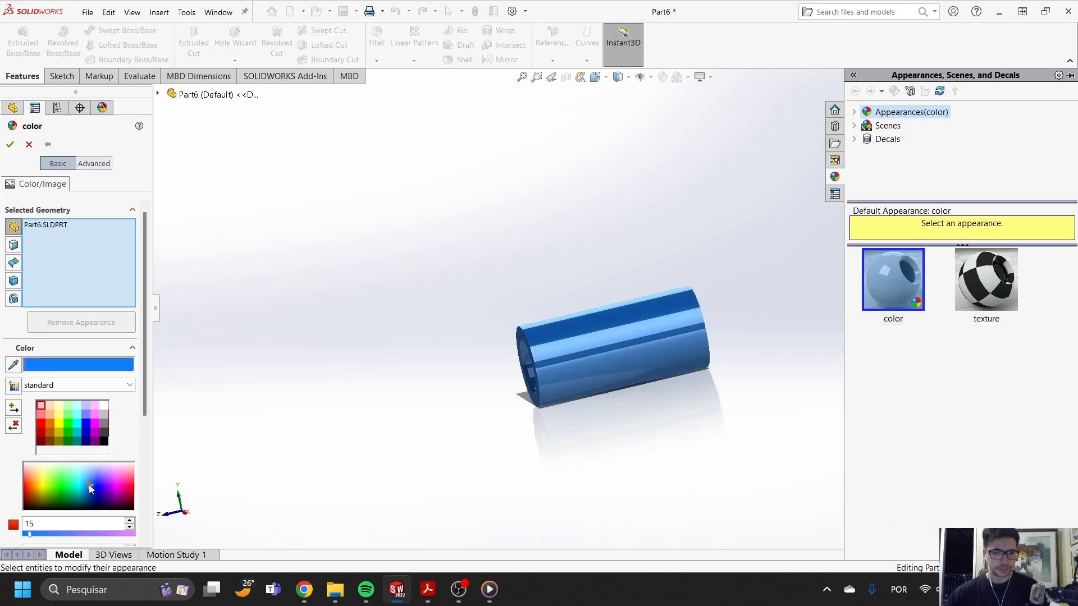
left_click(9, 145)
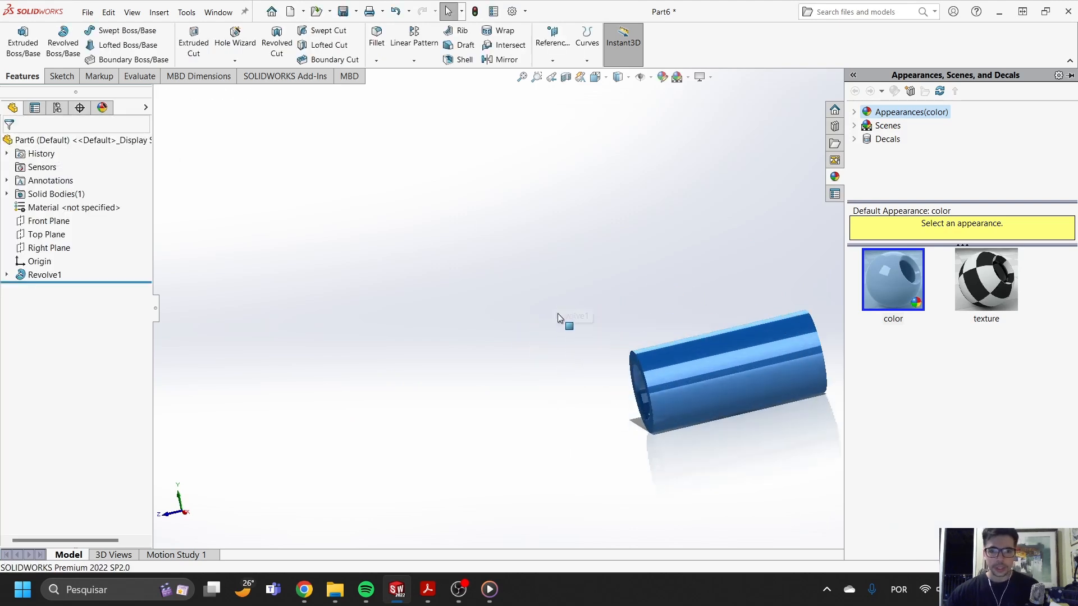
- Open the revolved barrel's profile sketch for editing
middle_click_drag(670, 320, 655, 337)
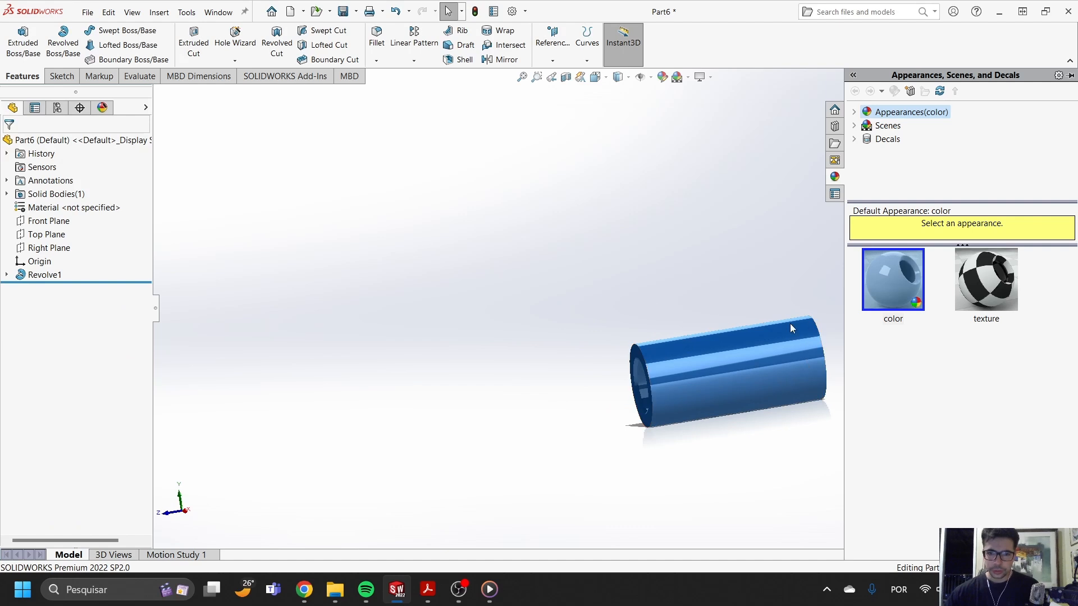
scroll(758, 346, "down", 3)
scroll(626, 336, "up", 2)
scroll(564, 306, "down", 2)
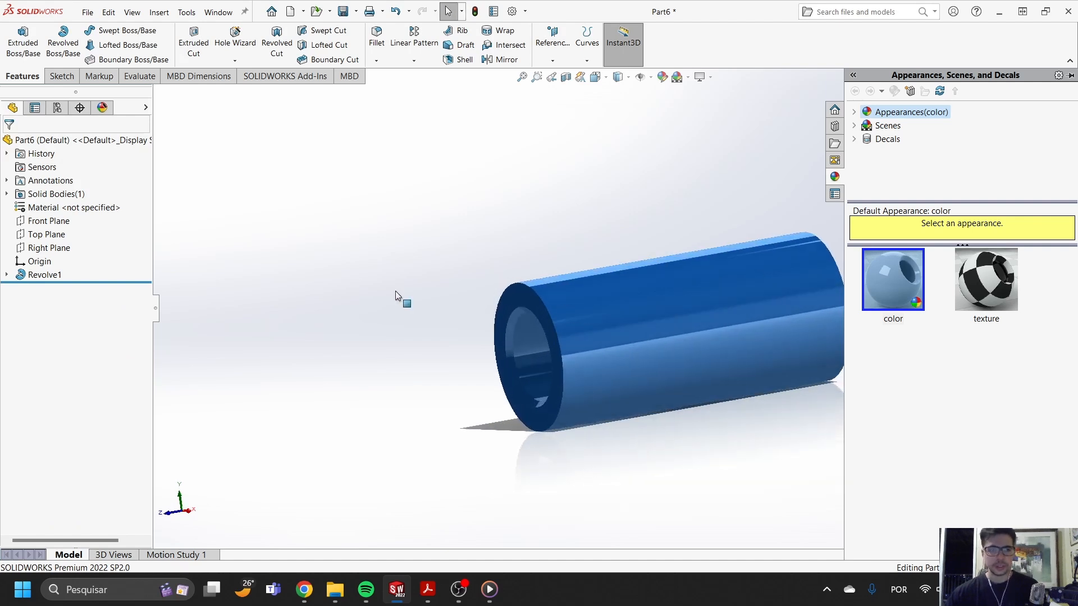
left_click(7, 275)
left_click(44, 288)
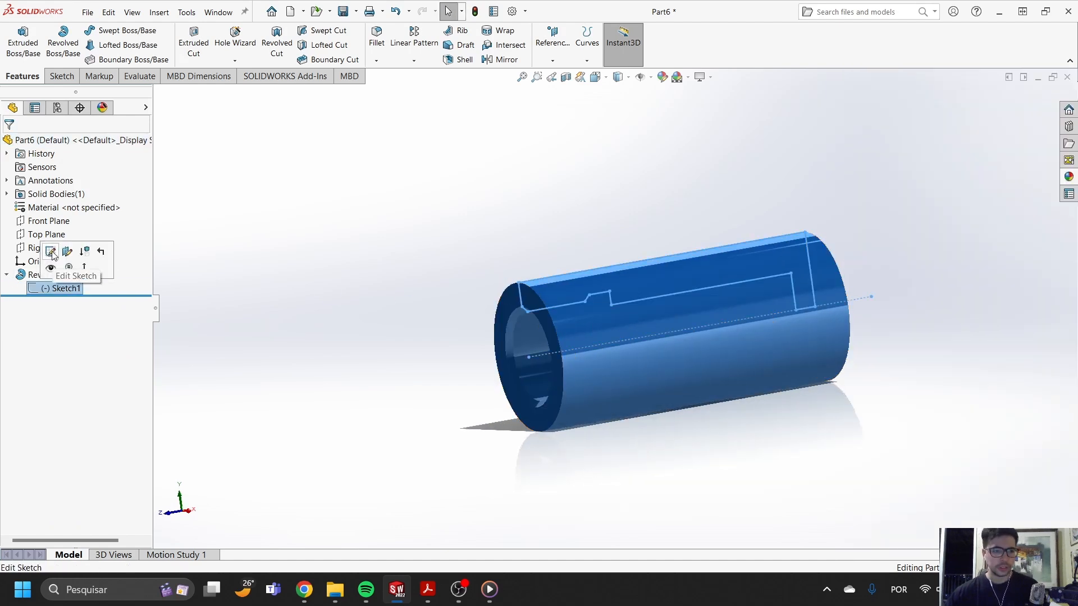
left_click(51, 251)
scroll(764, 239, "up", 5)
scroll(759, 259, "down", 4)
- Dimension the barrel's overall length between its two vertical end faces as 400 mm
left_click(52, 35)
left_click(452, 287)
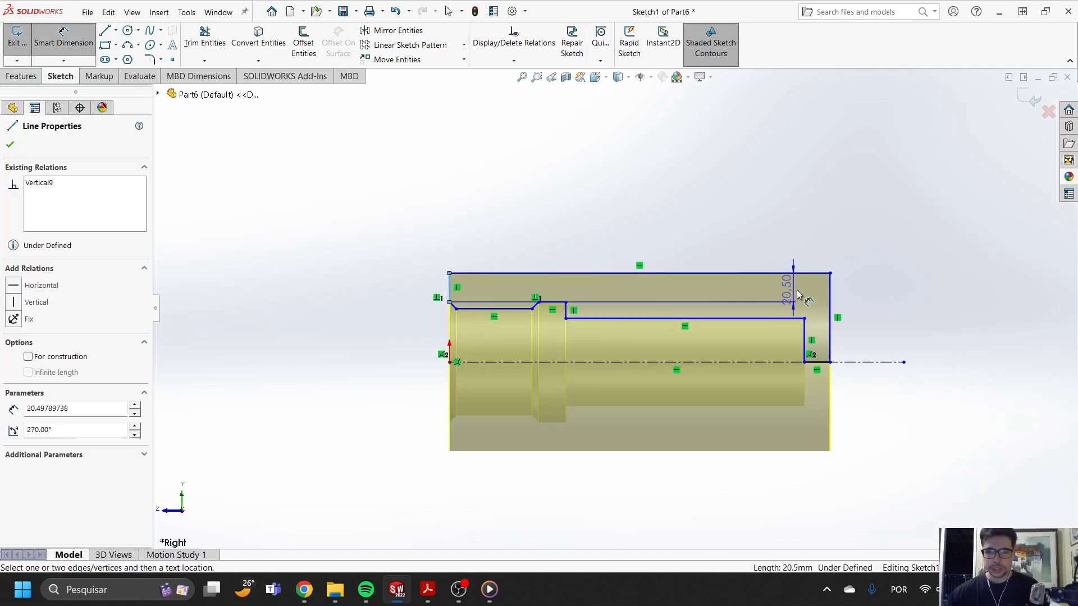
left_click(831, 298)
left_click(721, 201)
type("400")
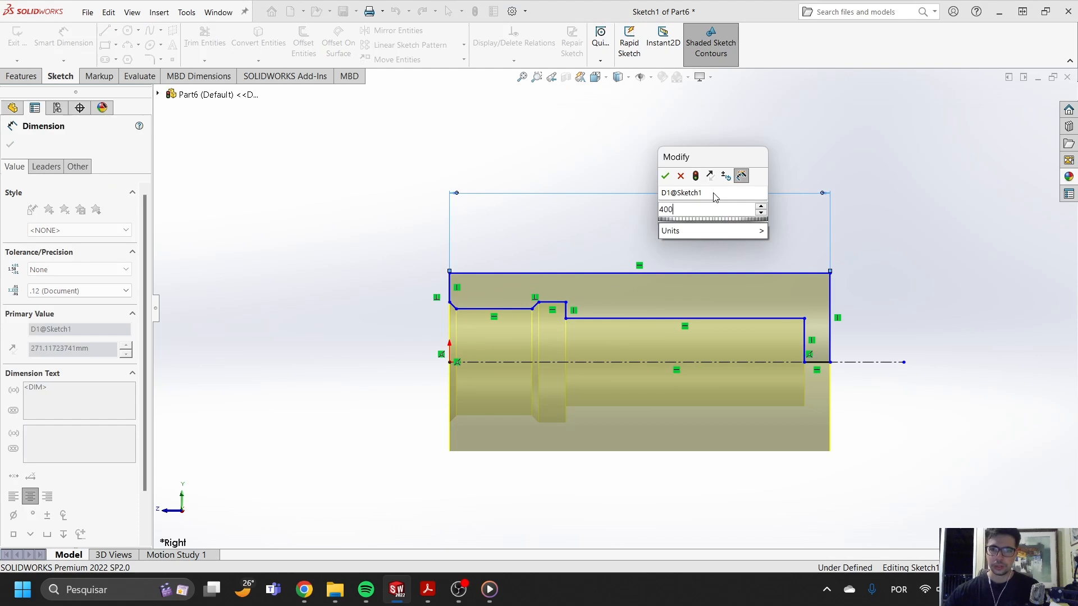
key("Return")
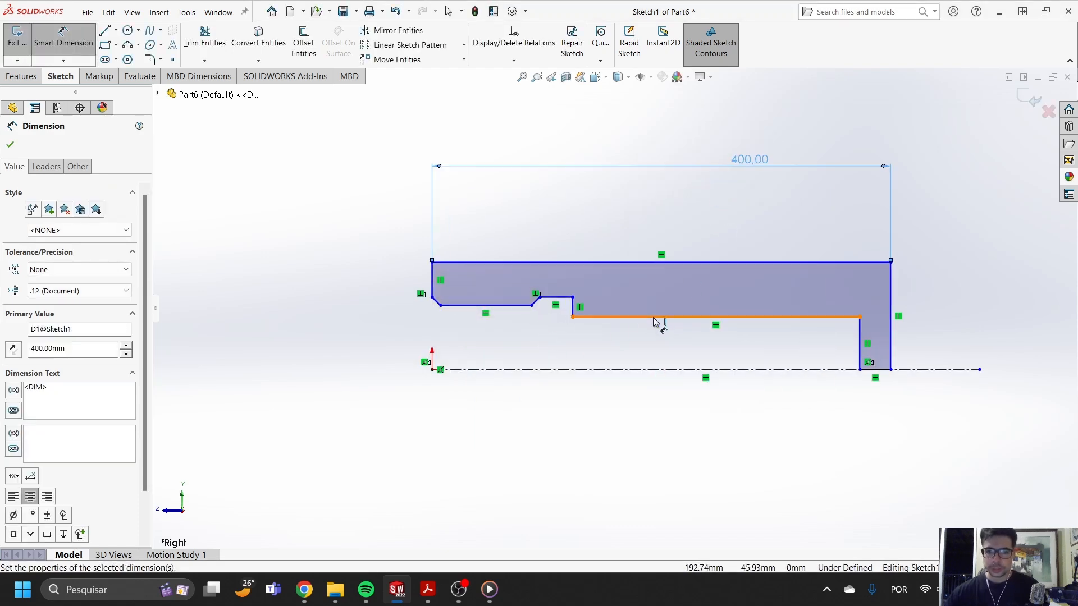
- Dimension the main bore's diameter about the centerline as 100 mm
left_click(654, 318)
left_click(645, 370)
left_click(646, 421)
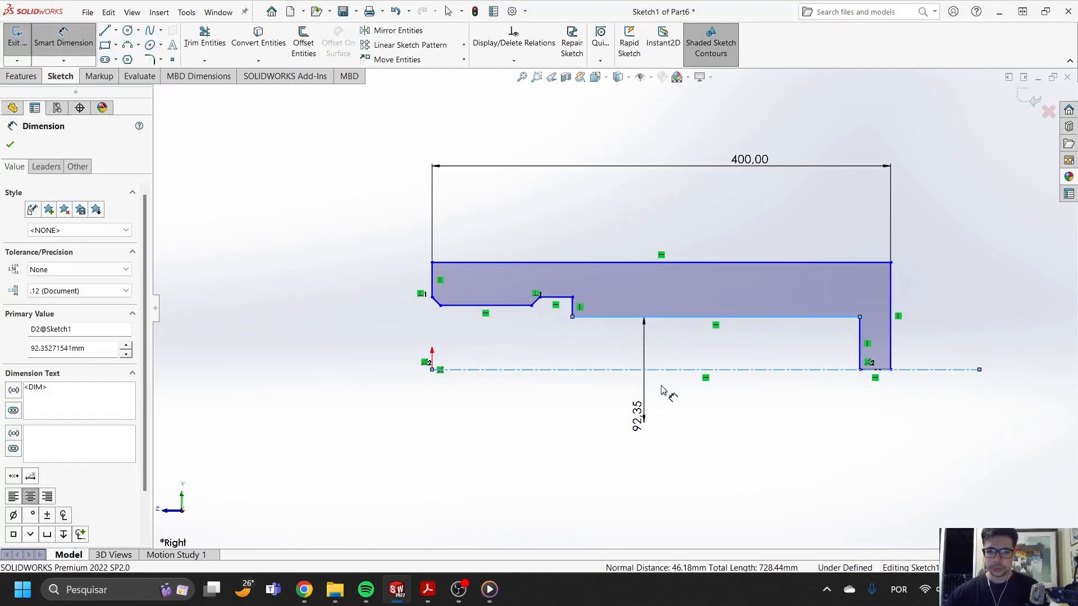
type("100")
key("Return")
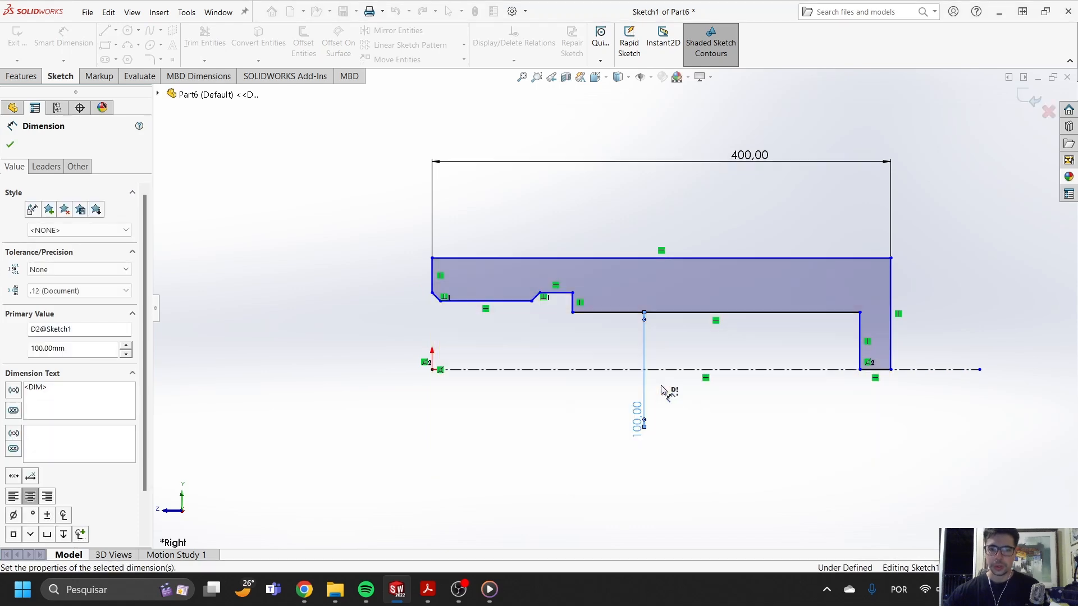
- Dimension the barrel's outer diameter about the centerline as 130 mm
scroll(668, 311, "down", 3)
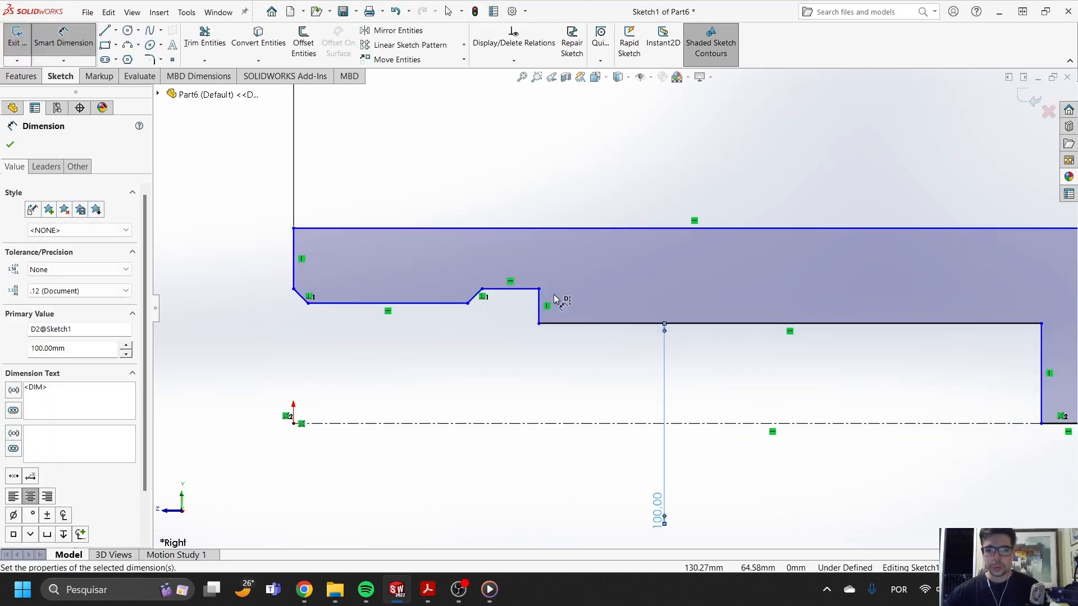
left_click(539, 230)
left_click(741, 168)
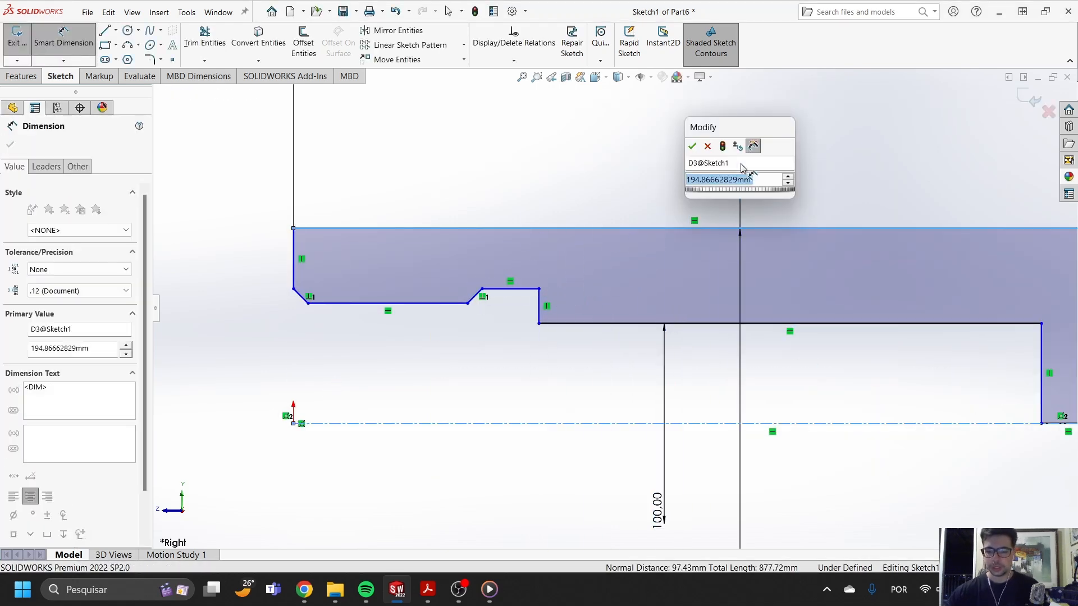
type("130")
key("Return")
key("Escape")
- Move the groove and open-end bore geometry inside the outer wall, leaving a groove floor about 9 mm long
left_click_drag(499, 354, 518, 315)
key("Escape")
mouse_move(447, 368)
left_mouse_down()
mouse_move(449, 340)
mouse_move(274, 338)
mouse_move(298, 324)
left_mouse_up()
scroll(396, 332, "down", 2)
key("Escape")
- Dimension the entry bore between the two chamfers with a 105 mm diameter about the centerline
left_click(71, 43)
scroll(602, 303, "up", 2)
scroll(602, 301, "down", 2)
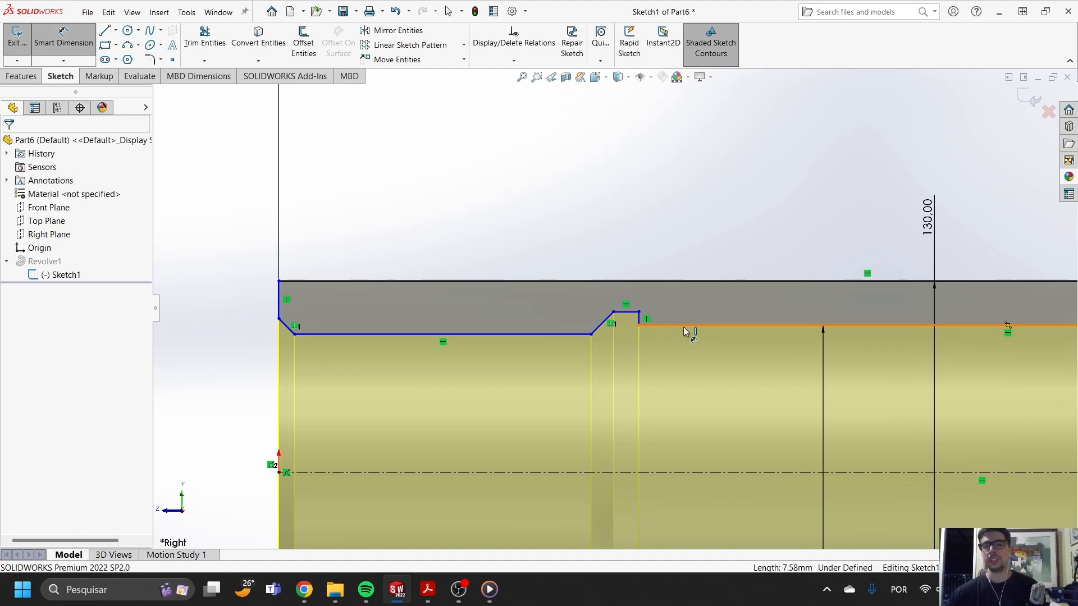
scroll(672, 339, "up", 4)
scroll(561, 341, "down", 2)
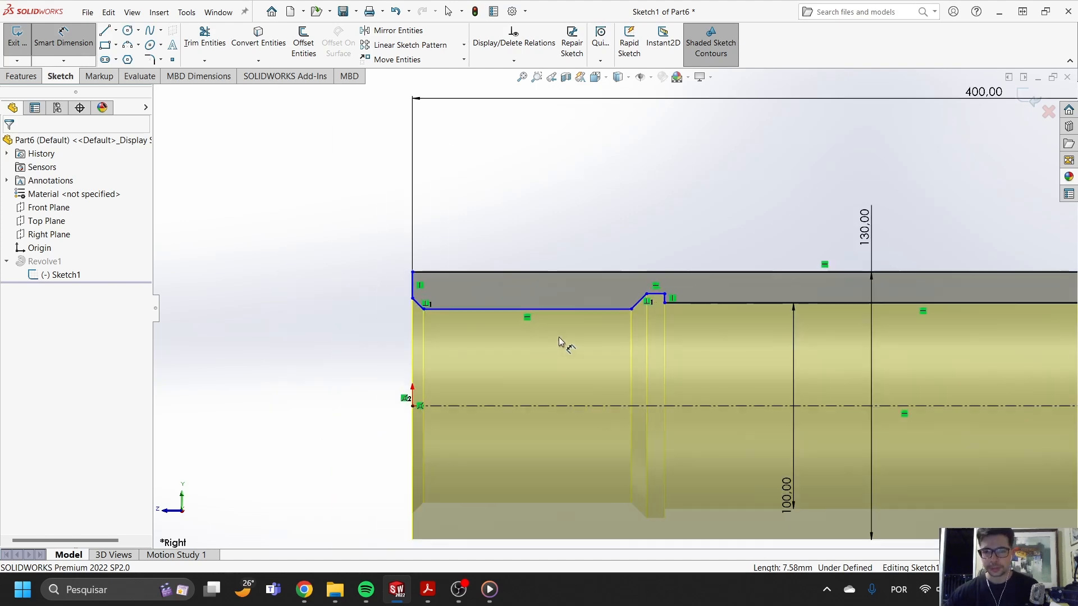
left_click(789, 465)
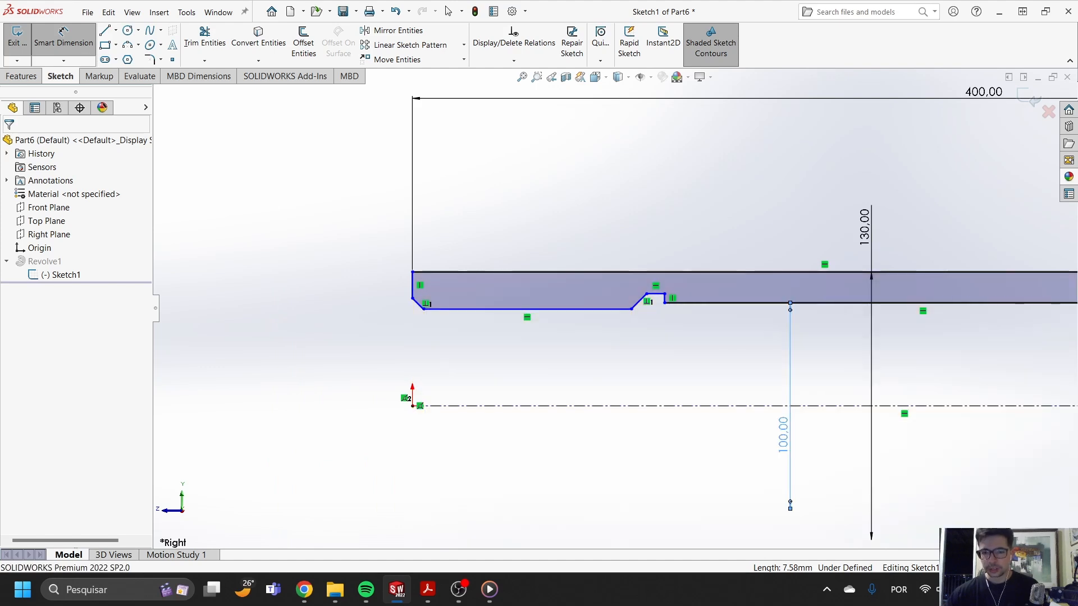
left_click(568, 311)
left_click(570, 407)
left_click(568, 456)
type("105")
key("Return")
- Dimension the groove's diameter about the centerline as 110 mm
scroll(640, 312, "down", 2)
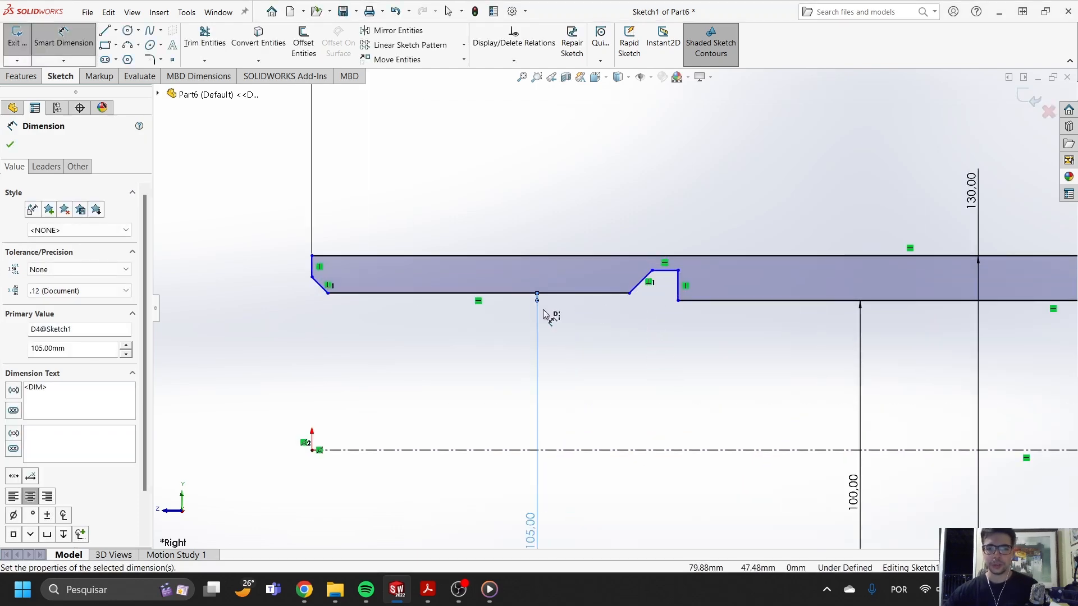
left_click(666, 271)
left_click(674, 450)
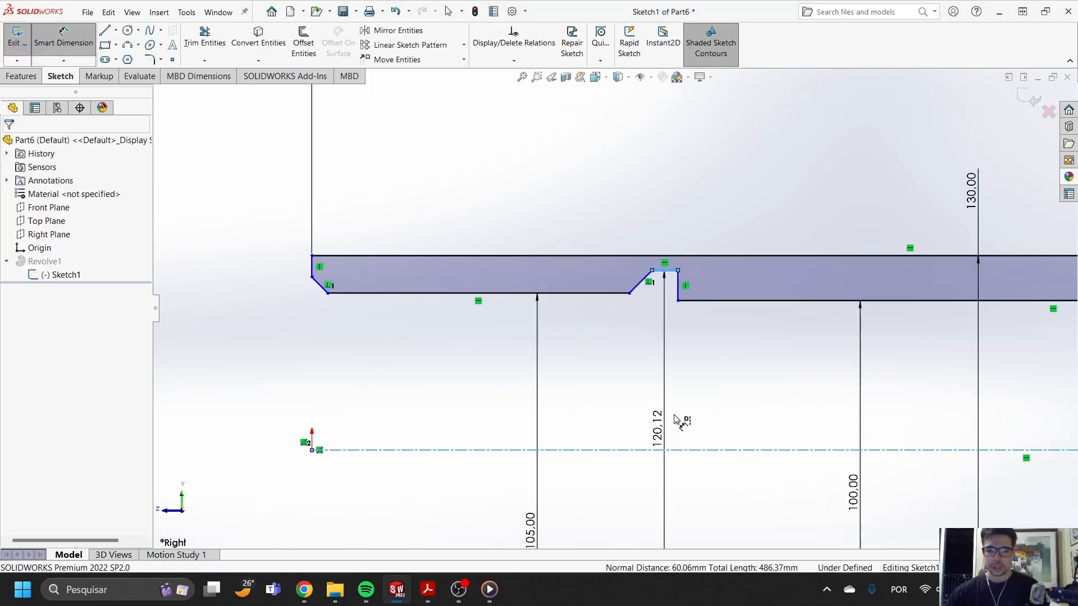
left_click(676, 415)
type("11")
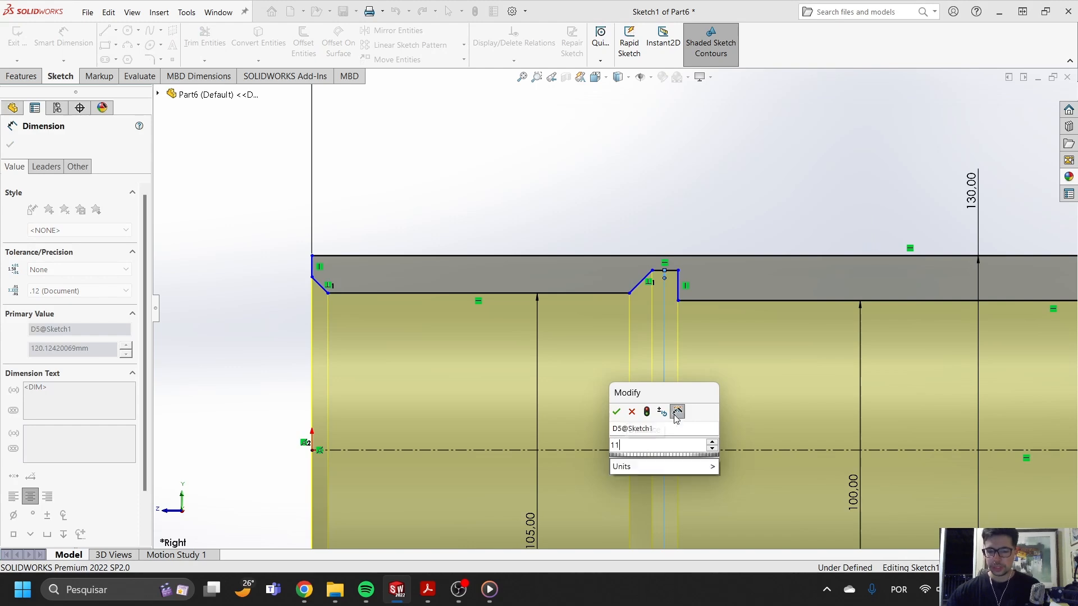
type("0")
key("Return")
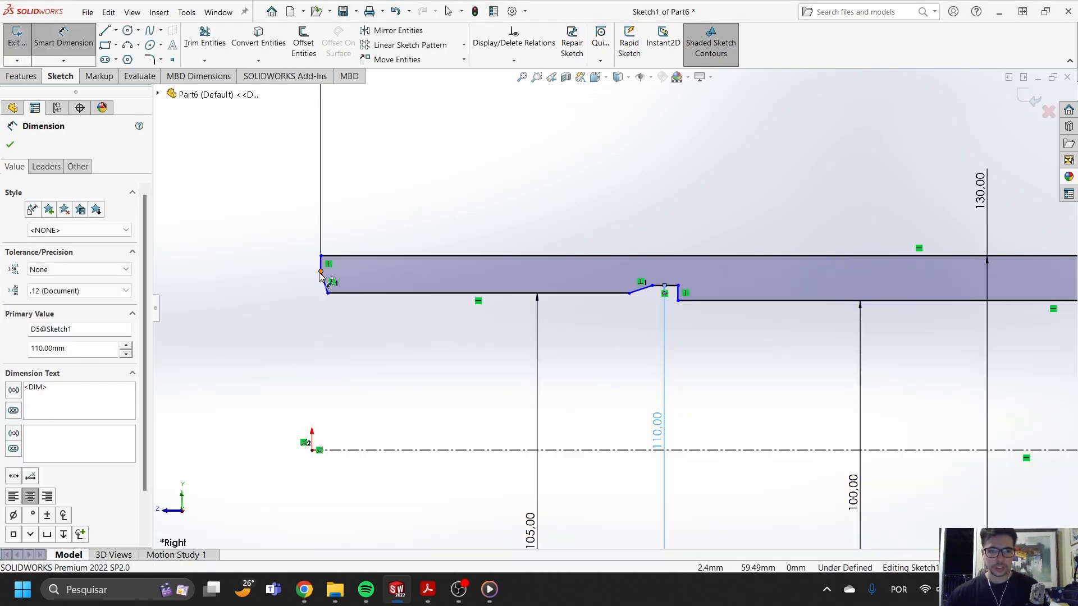
- Dimension the diameter at the open-end chamfer's outer corner as 110 mm about the centerline
left_click(319, 274)
left_click(318, 453)
left_click(231, 487)
type("110")
key("Return")
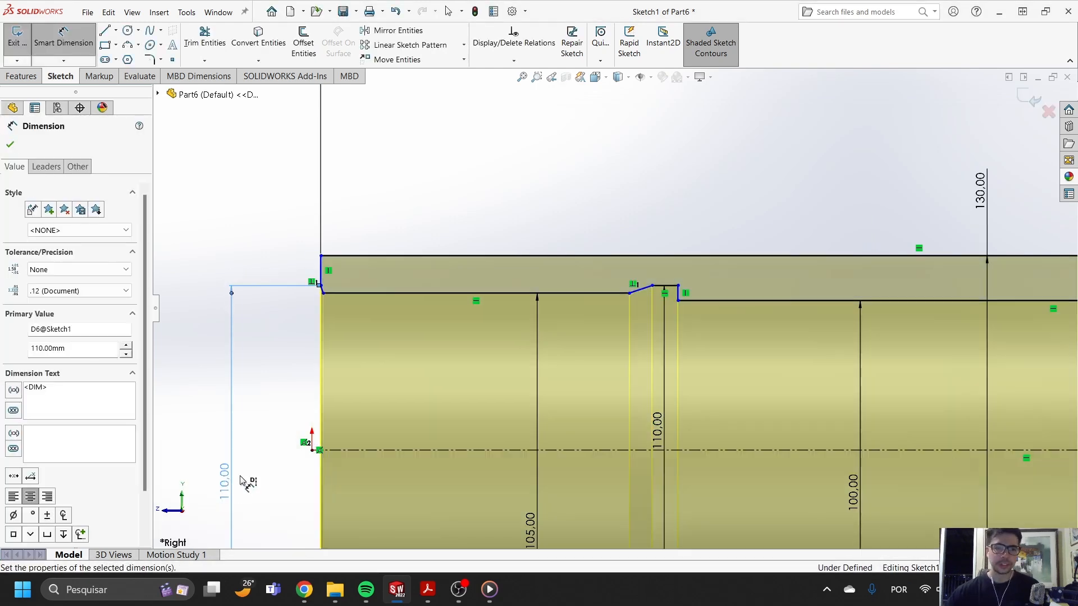
- Delete the perpendicular relation between the open-end chamfer and the groove's sloped line
scroll(357, 297, "down", 4)
left_click(365, 241)
key("Escape")
scroll(602, 275, "up", 4)
scroll(875, 270, "down", 4)
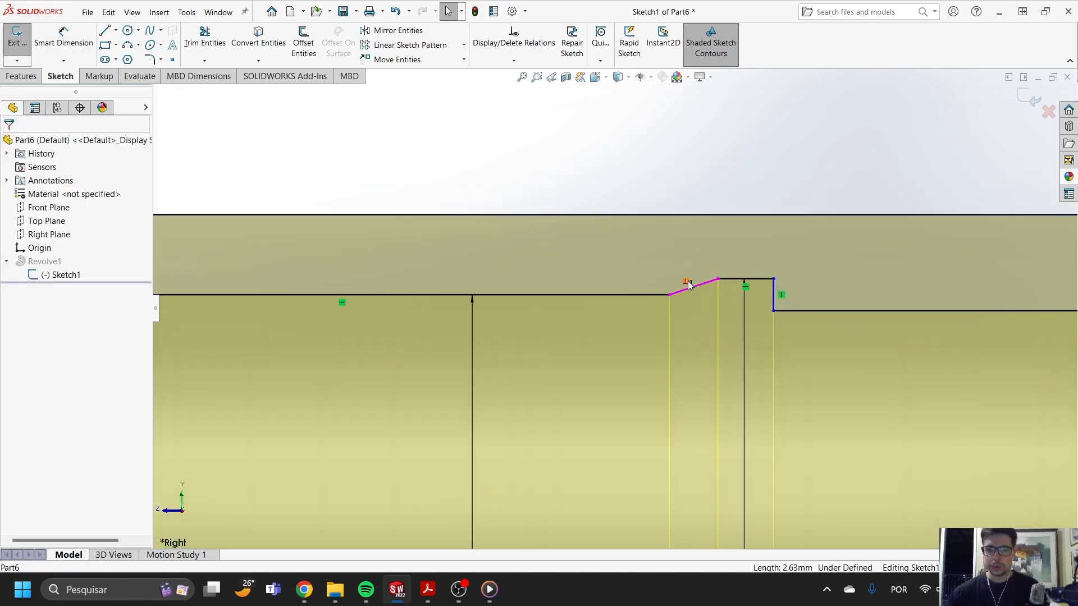
left_click(688, 280)
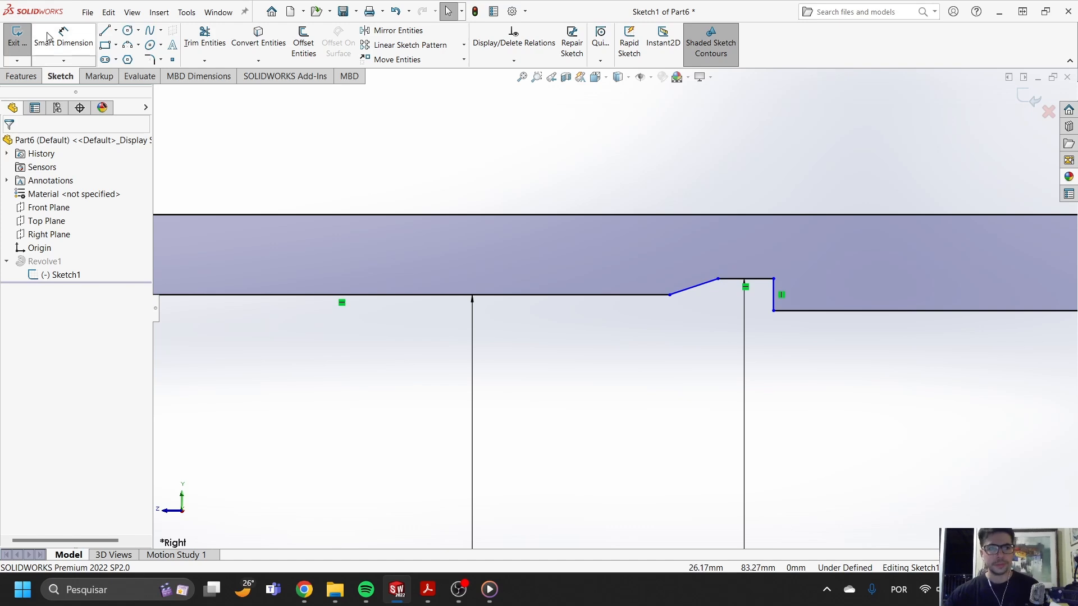
left_click(47, 37)
left_click(696, 288)
left_click(655, 295)
left_click(622, 318)
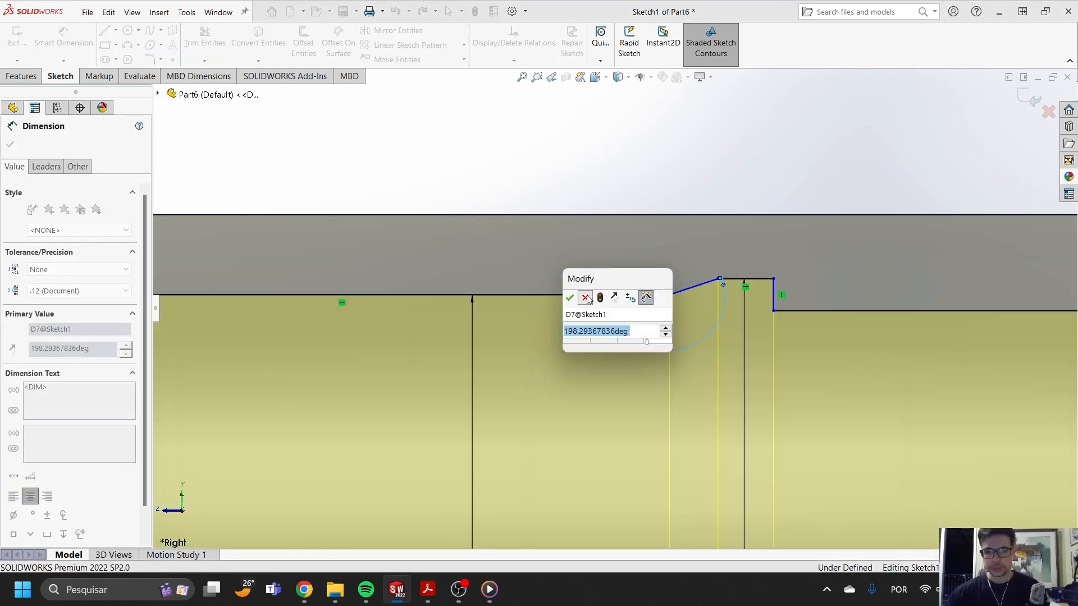
left_click(585, 298)
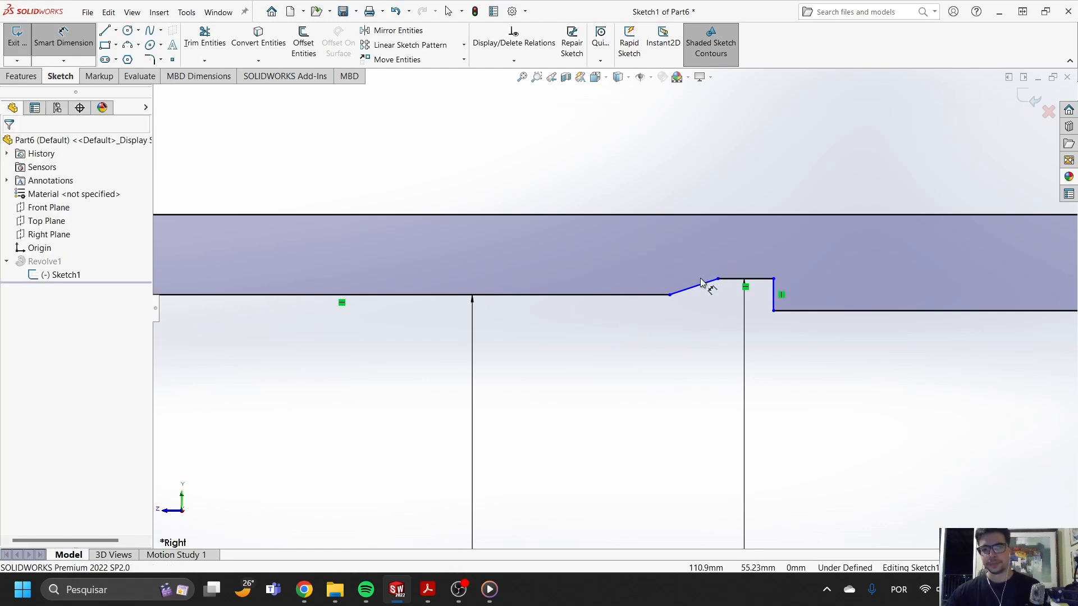
- Dimension the angle between the groove's sloped line and the entry bore line as 45 degrees
left_click(702, 293)
left_click(638, 295)
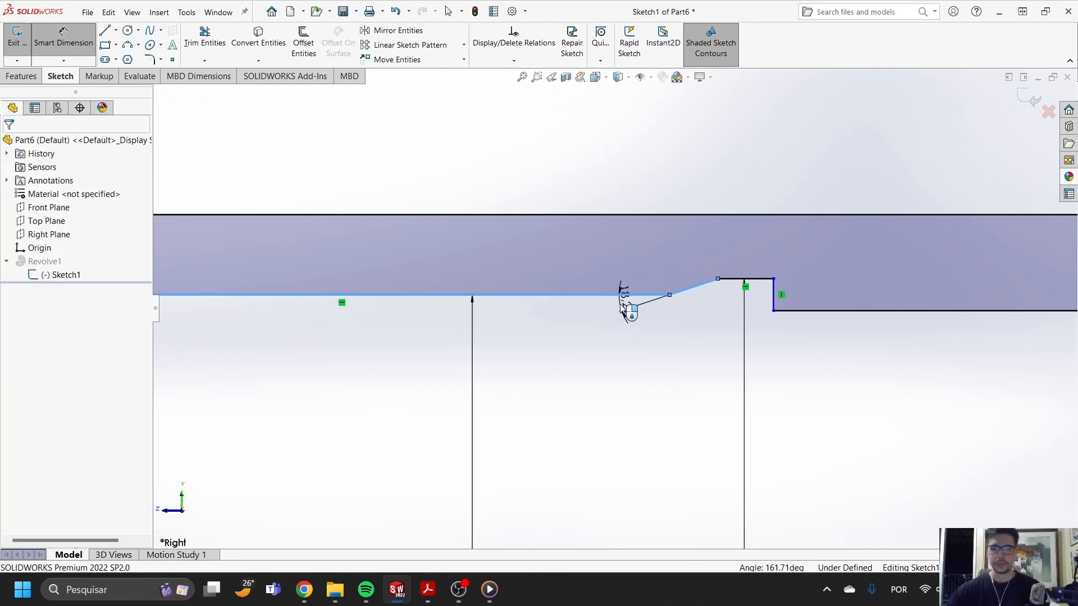
left_click(626, 307)
type("45")
key("Return")
- Dimension the open-end chamfer at 45 degrees to the entry bore line
scroll(613, 302, "up", 5)
scroll(410, 303, "down", 5)
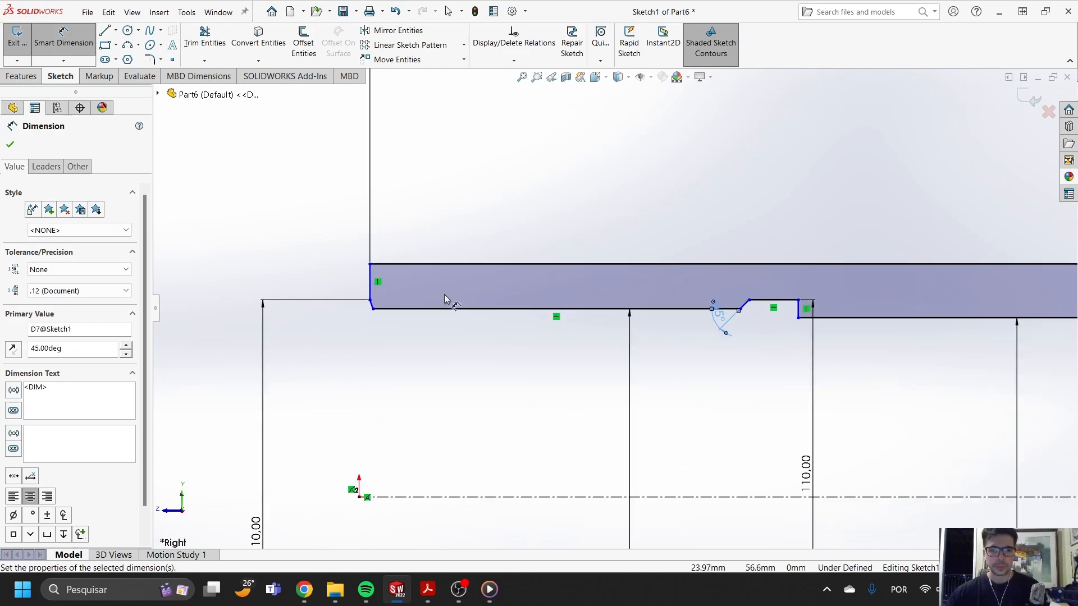
left_click(365, 307)
left_click(382, 312)
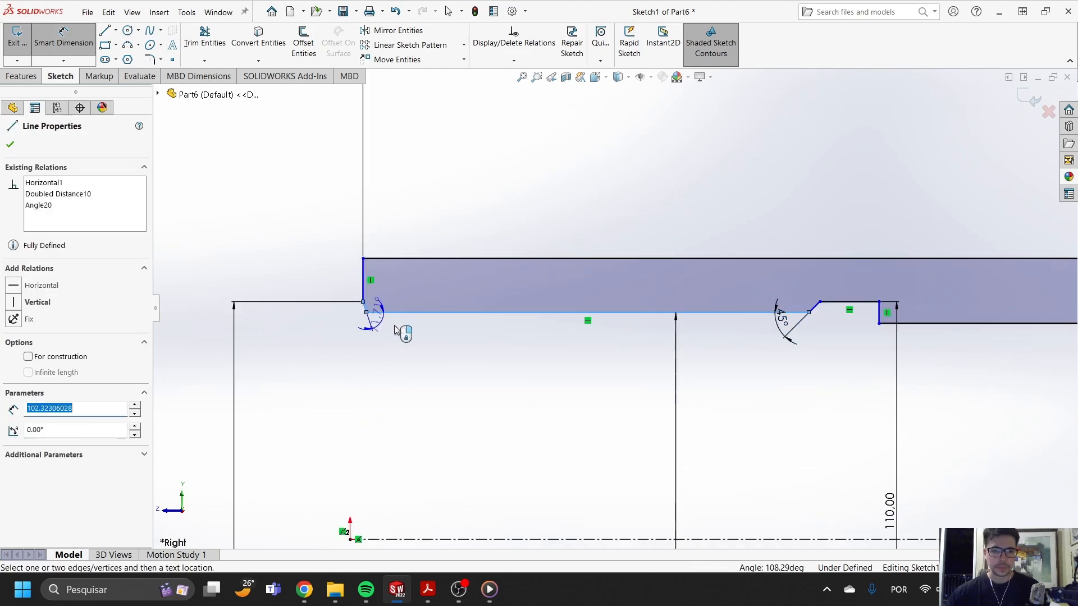
left_click(404, 333)
type("45")
key("Return")
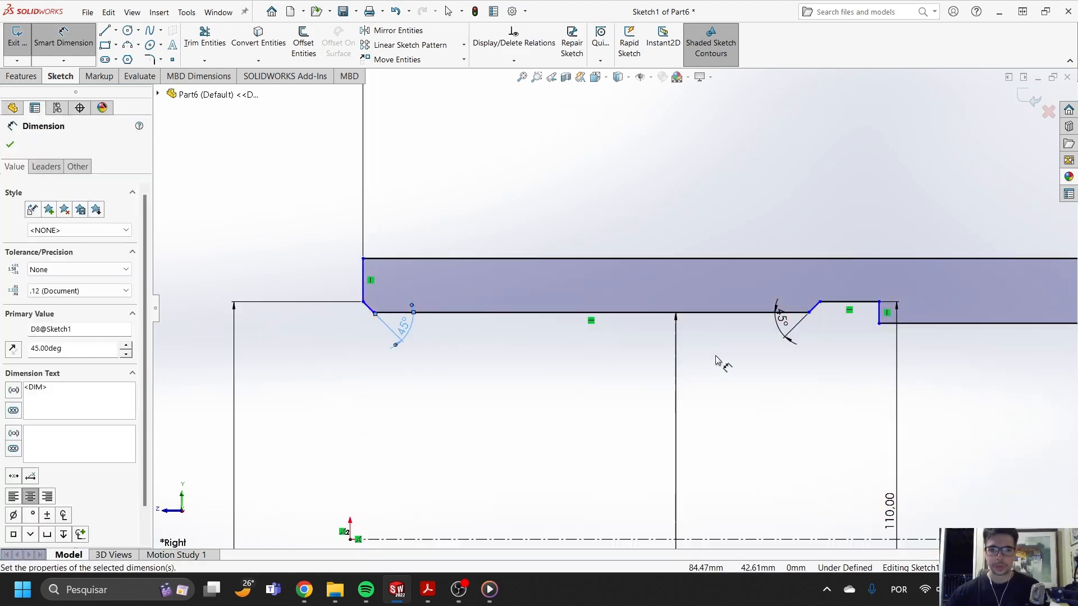
- Dimension the distance from the open-end face to the top of the groove's slope as 50 mm
scroll(745, 323, "down", 1)
scroll(745, 323, "down", 1)
left_click(845, 285)
scroll(614, 281, "up", 1)
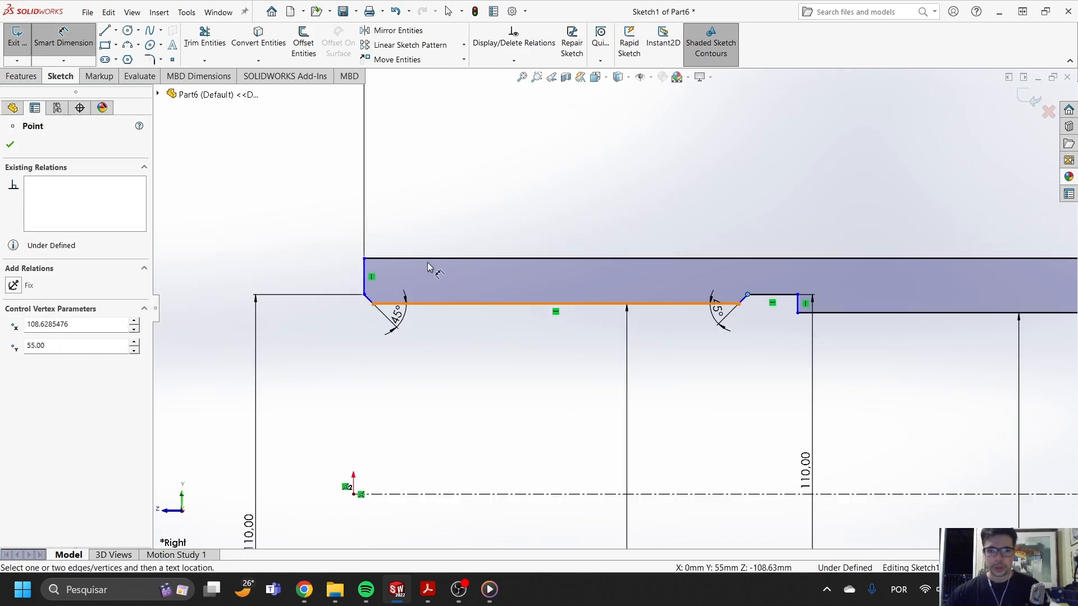
left_click(365, 277)
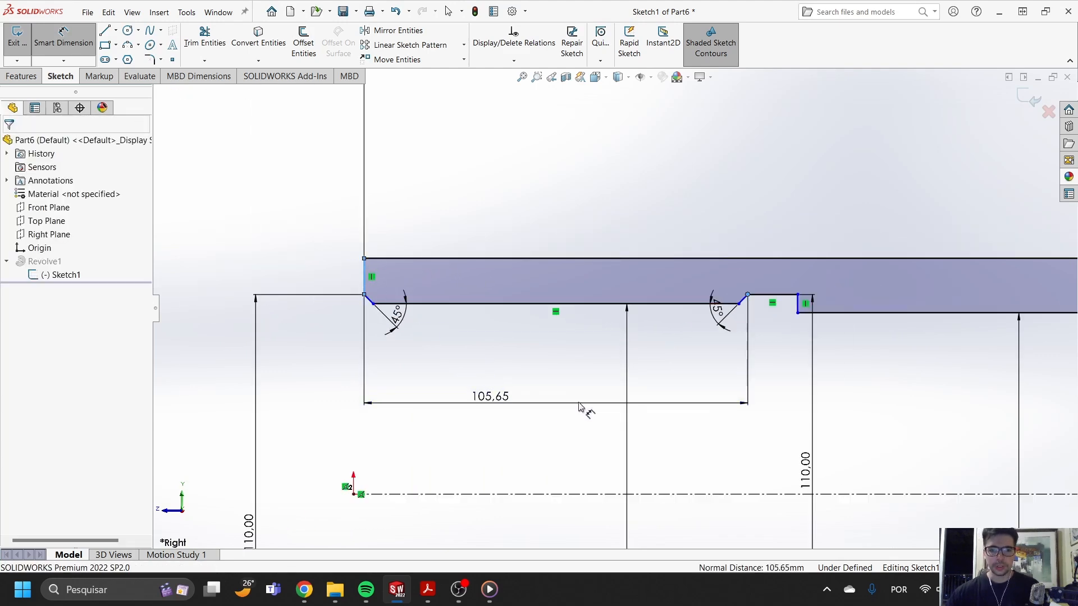
left_click(578, 402)
type("0")
key("Return")
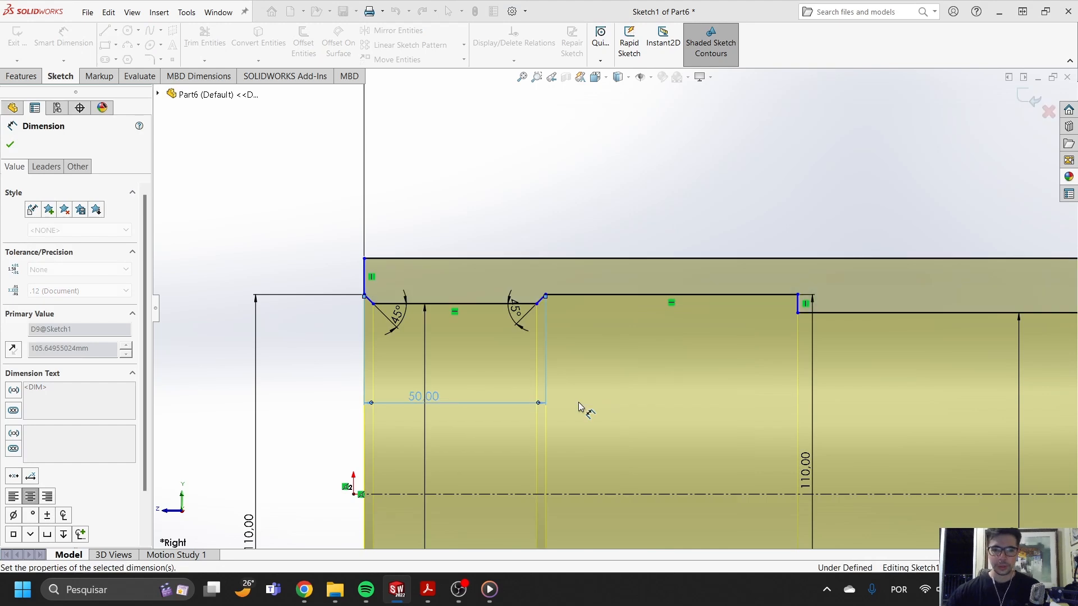
- Dimension the distance from the open-end face to the groove's vertical wall as 60 mm
left_click(798, 306)
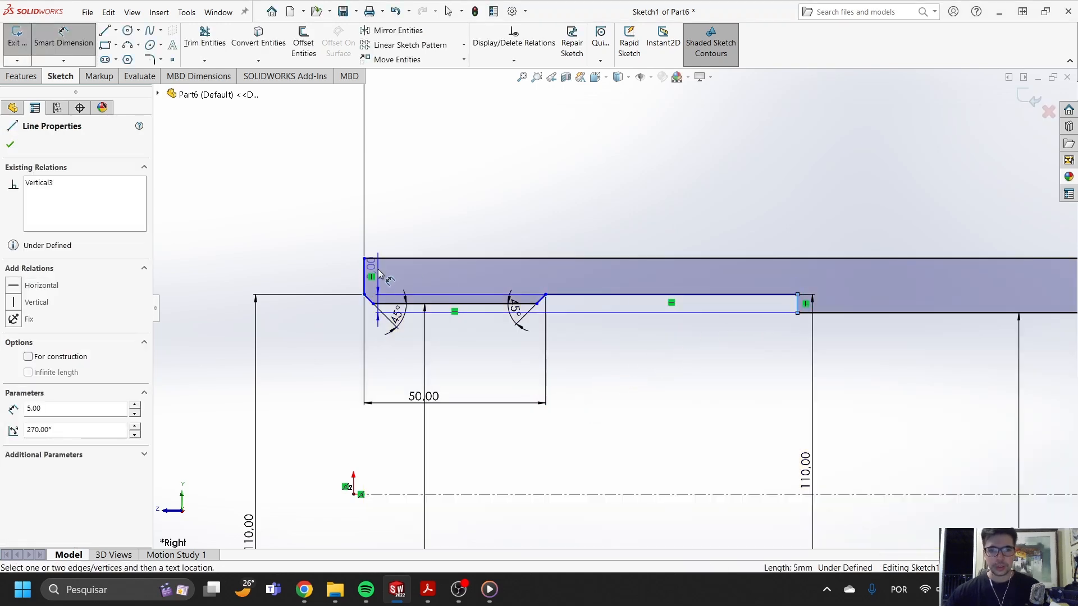
left_click(366, 274)
left_click(525, 455)
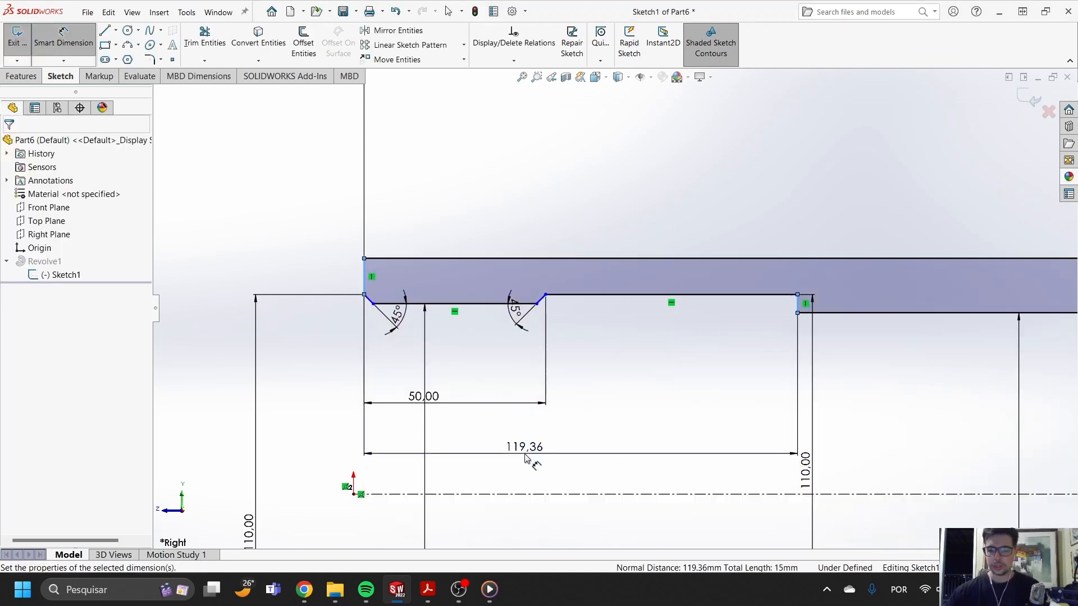
type("60")
key("Return")
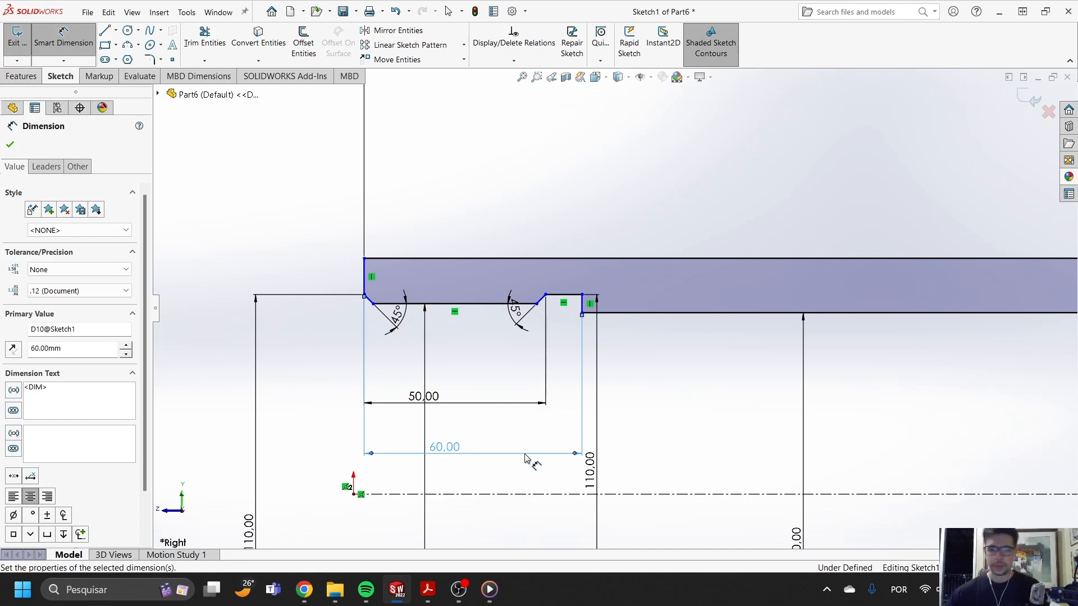
key("Escape")
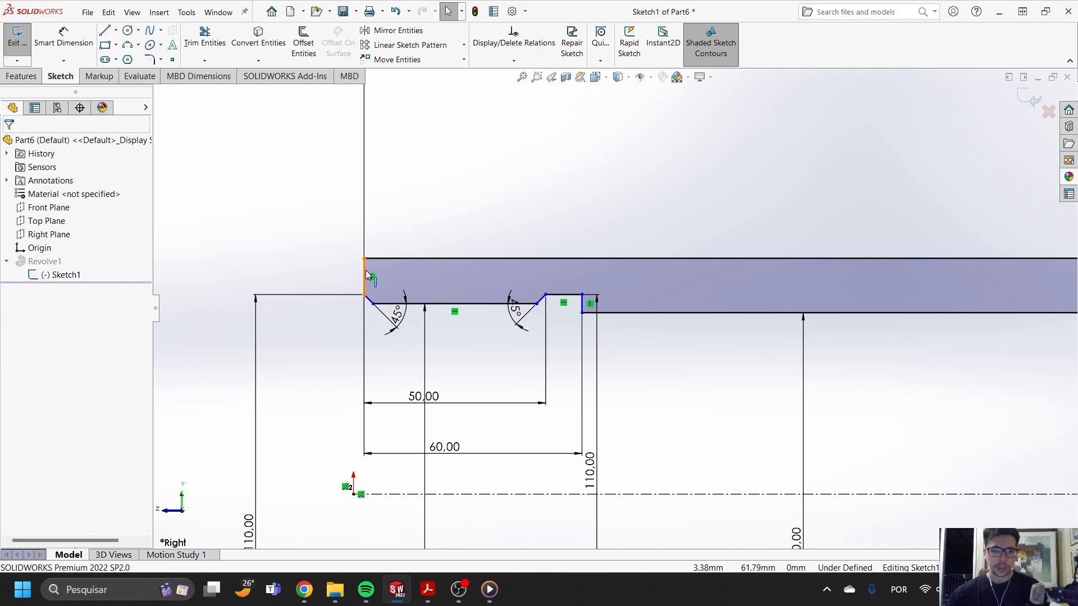
- Make the open-end face line coincident with the sketch origin
left_click(365, 275)
left_click(354, 495, "ctrl")
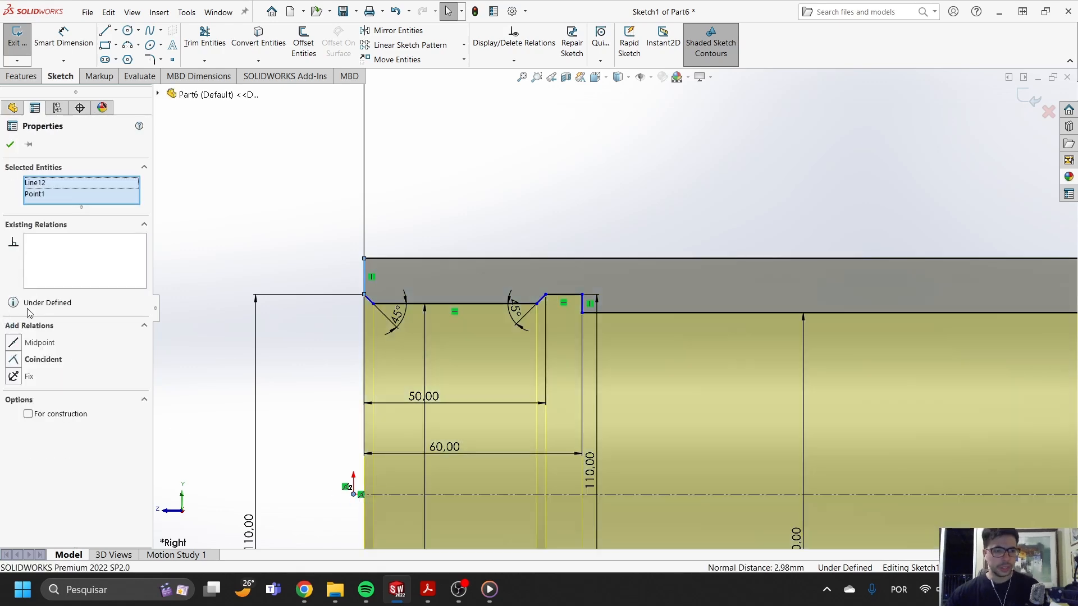
left_click(15, 355)
scroll(626, 289, "up", 6)
key("Escape")
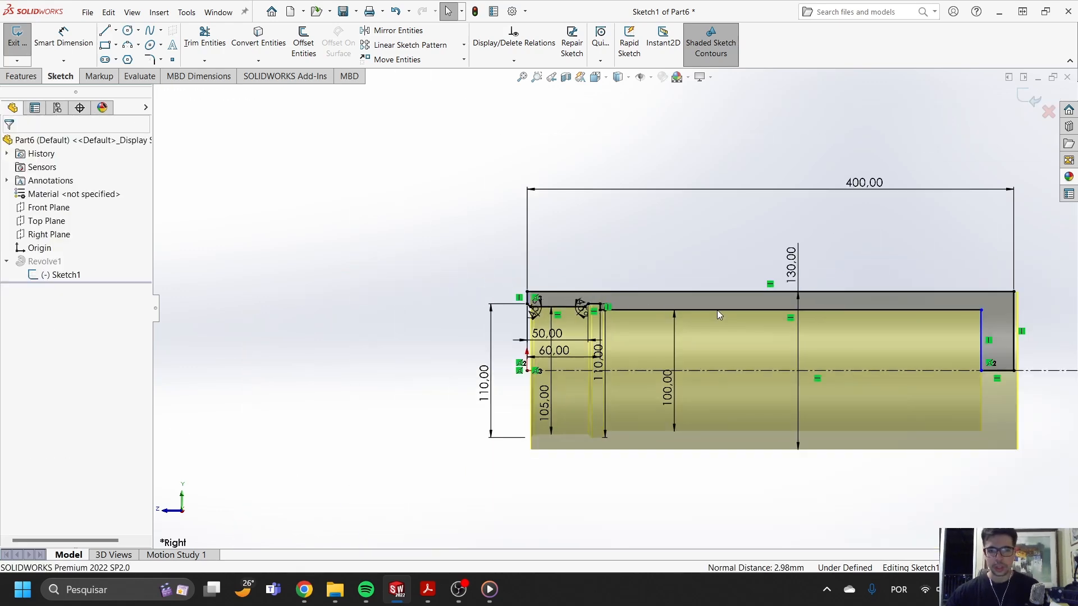
- Dimension the distance from the open-end face to the bore's closed-end wall as 320 mm
scroll(900, 321, "down", 1)
scroll(902, 326, "down", 2)
left_click(73, 43)
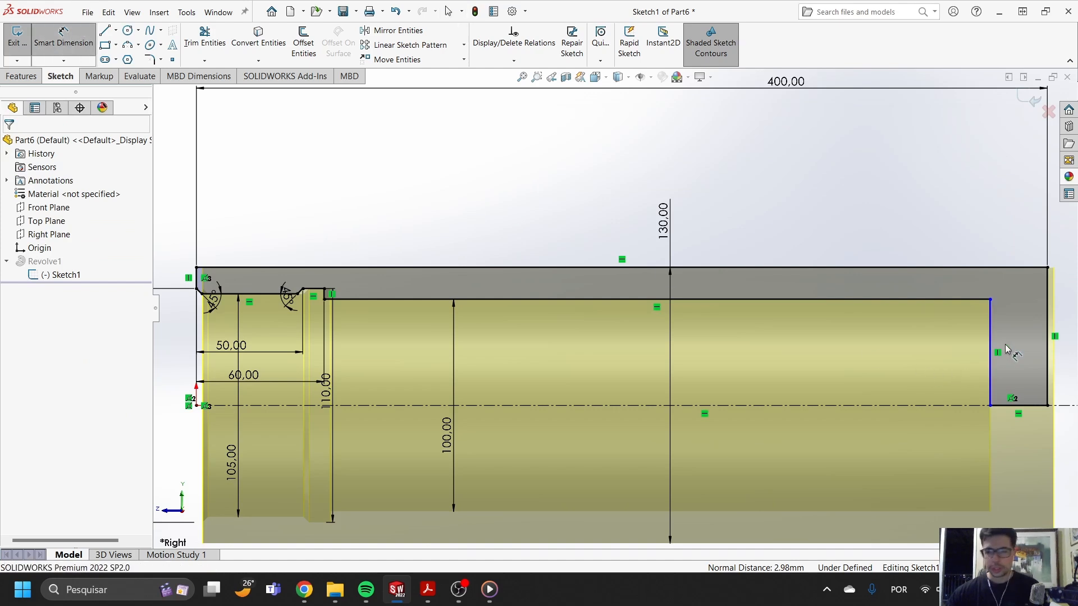
left_click(990, 331)
scroll(954, 327, "up", 3)
scroll(343, 295, "down", 3)
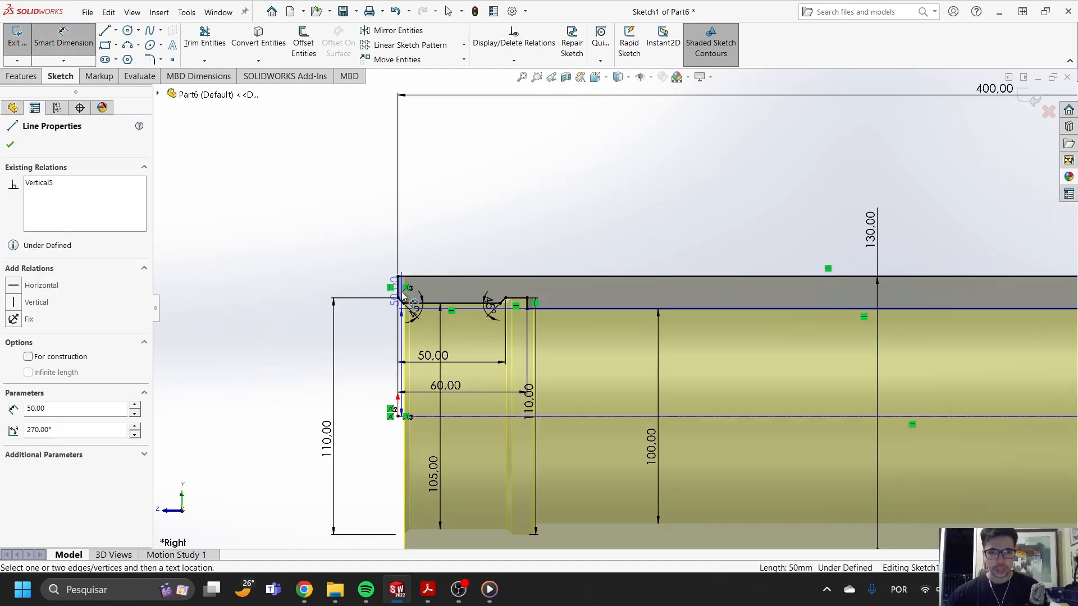
left_click(400, 289)
scroll(730, 233, "up", 3)
left_click(741, 224)
type("320")
key("Return")
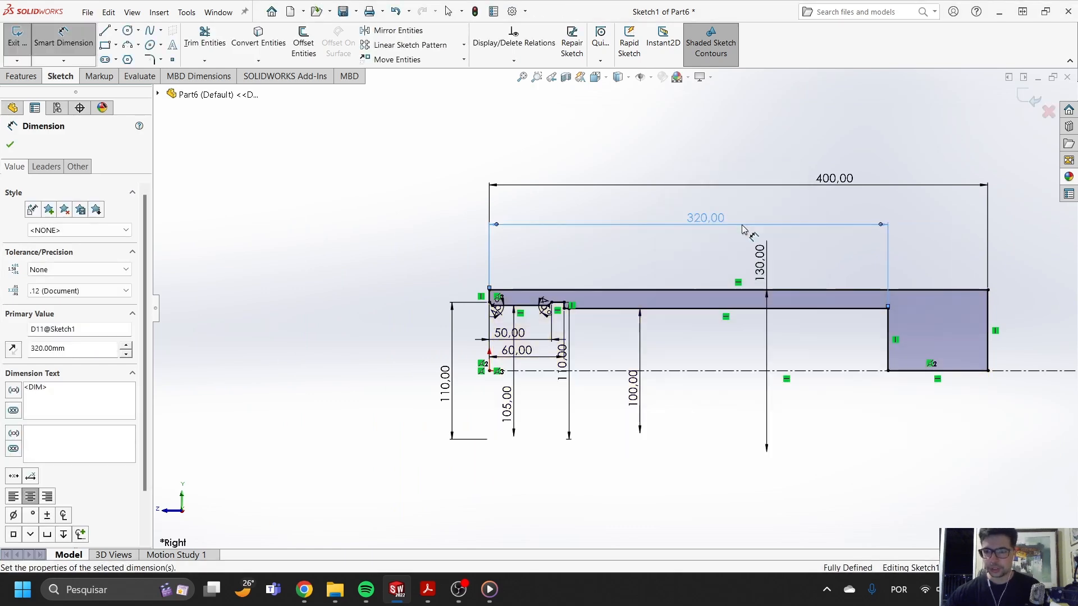
- Set the bore depth dimension to 380 mm and exit the sketch to rebuild the revolved barrel
double_click(692, 220)
type("380")
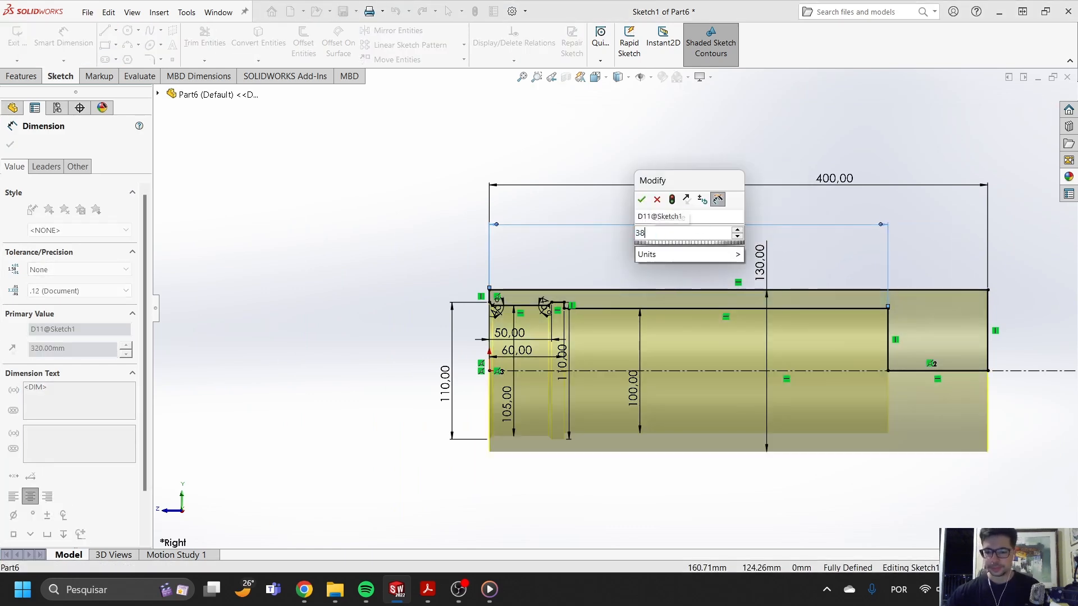
key("Return")
scroll(584, 281, "down", 3)
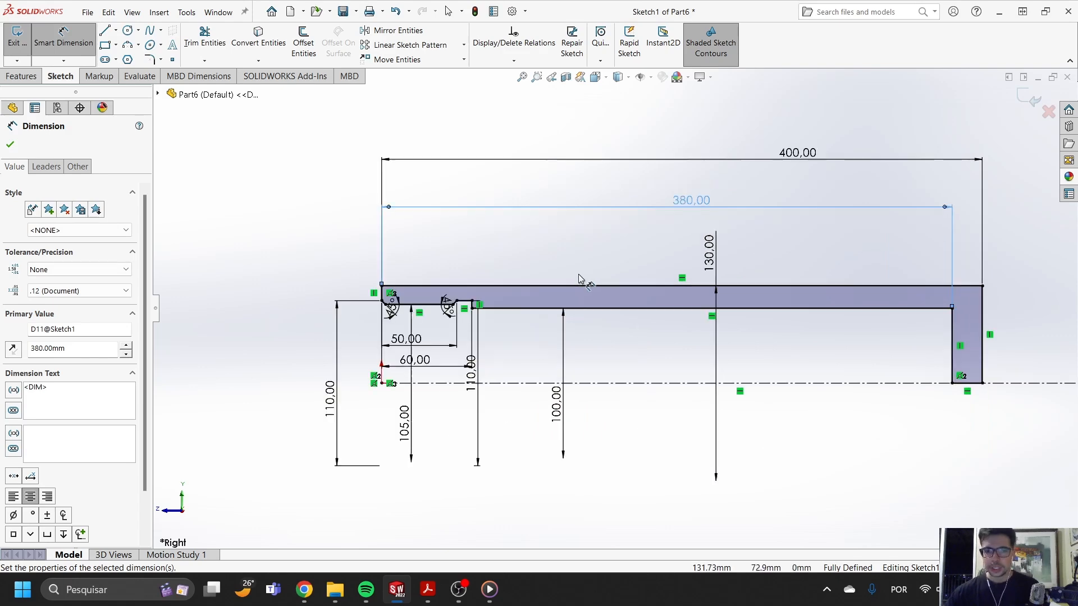
scroll(682, 328, "up", 1)
scroll(615, 303, "up", 3)
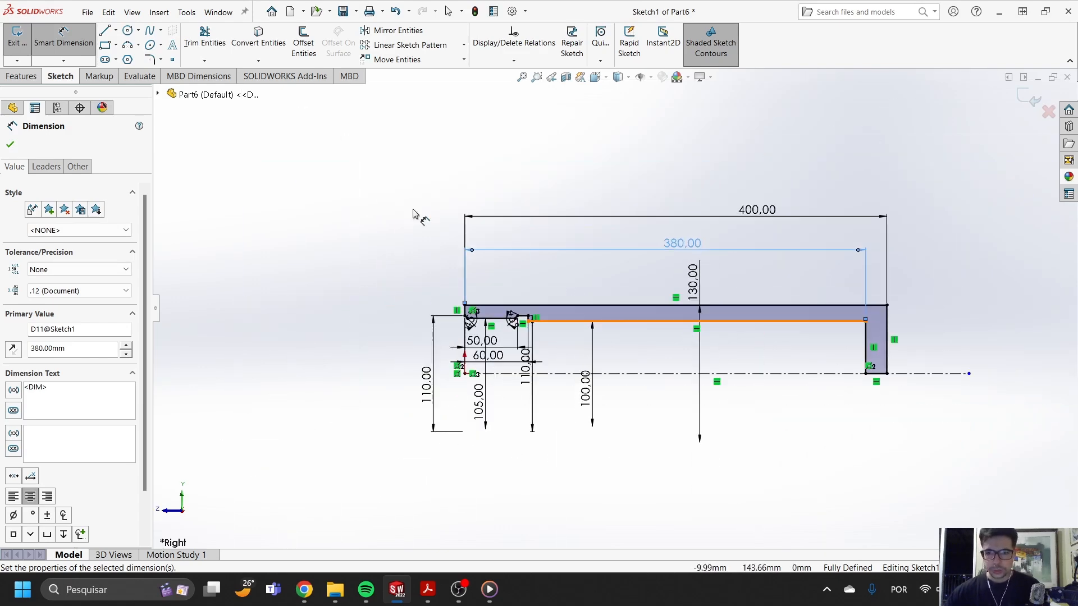
left_click(12, 74)
left_click(1035, 97)
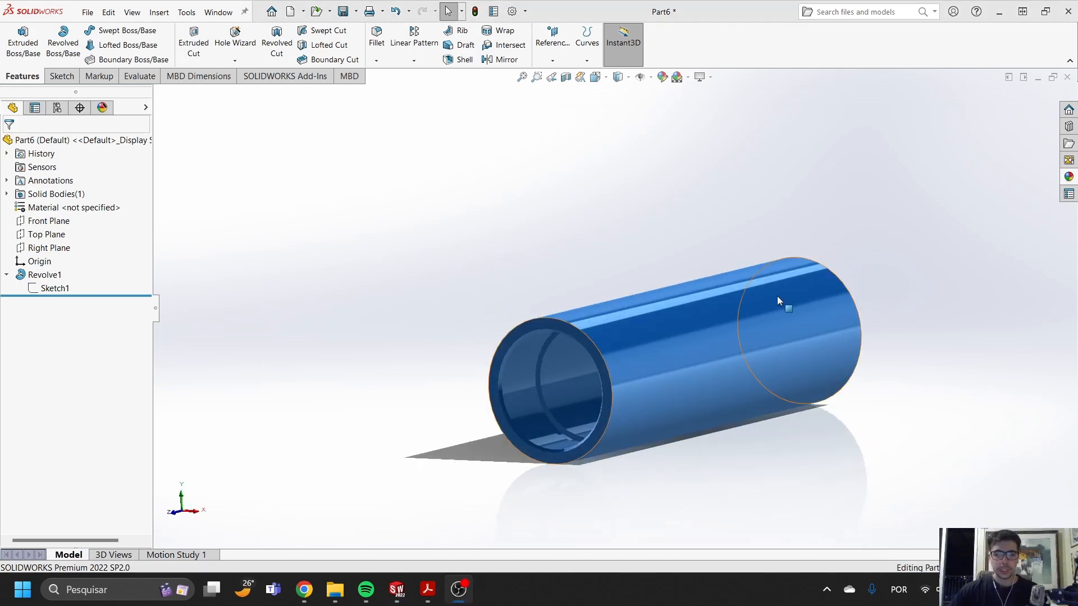
- Start a cosmetic thread on the circular edge of the entry bore at the barrel's open end
scroll(557, 416, "down", 2)
scroll(557, 417, "down", 3)
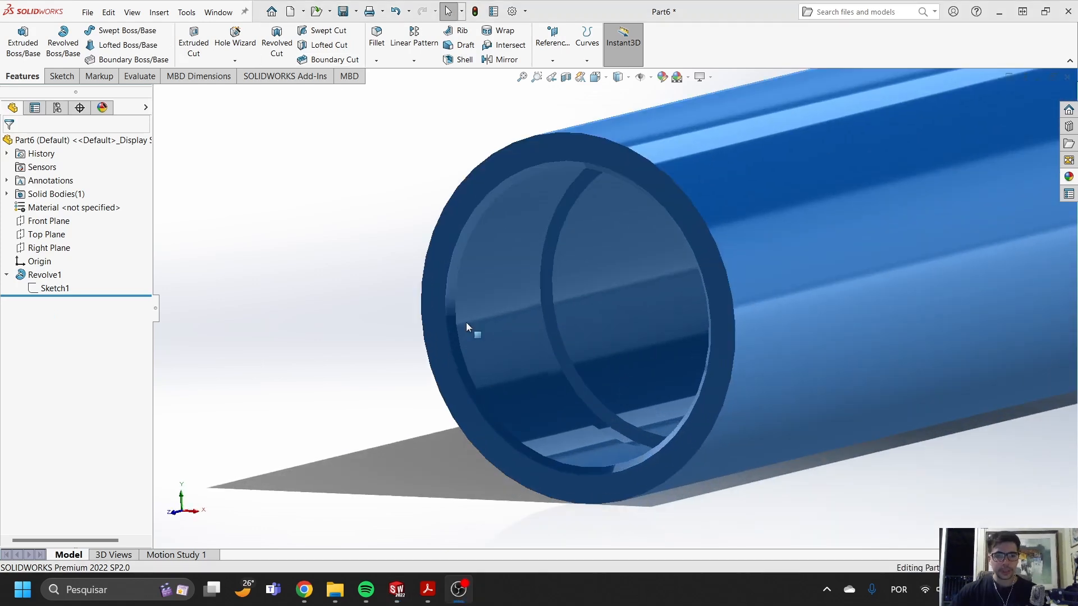
left_click(454, 291)
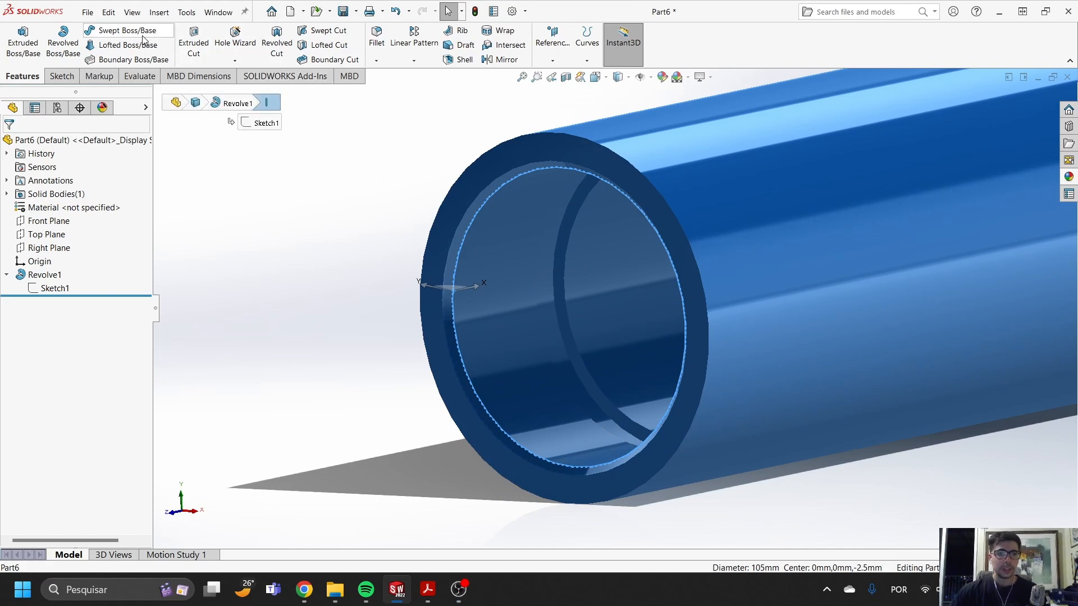
left_click(159, 12)
mouse_move(233, 472)
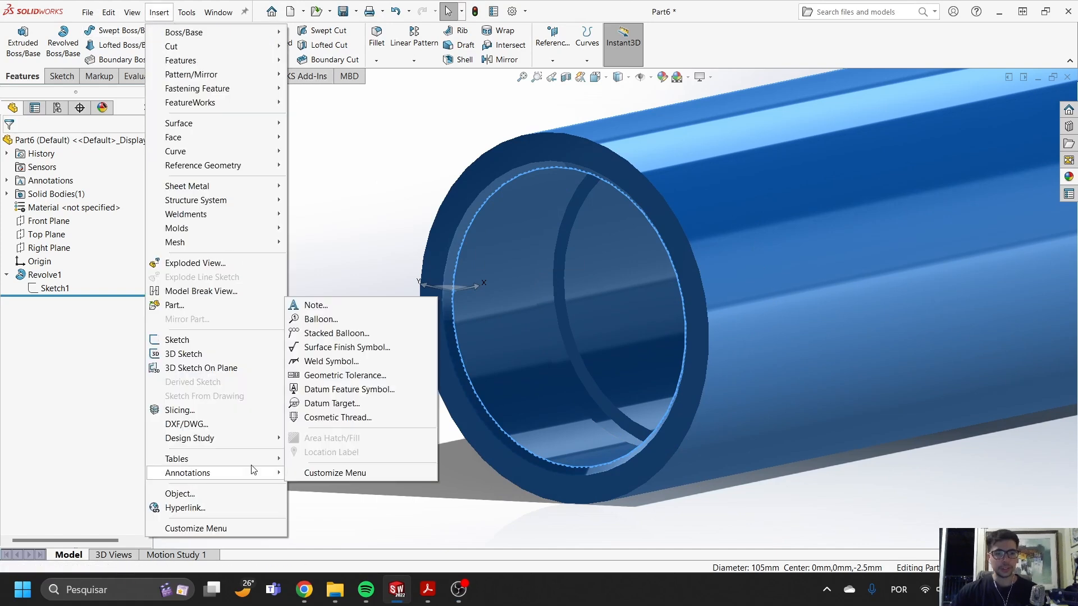
left_click(331, 417)
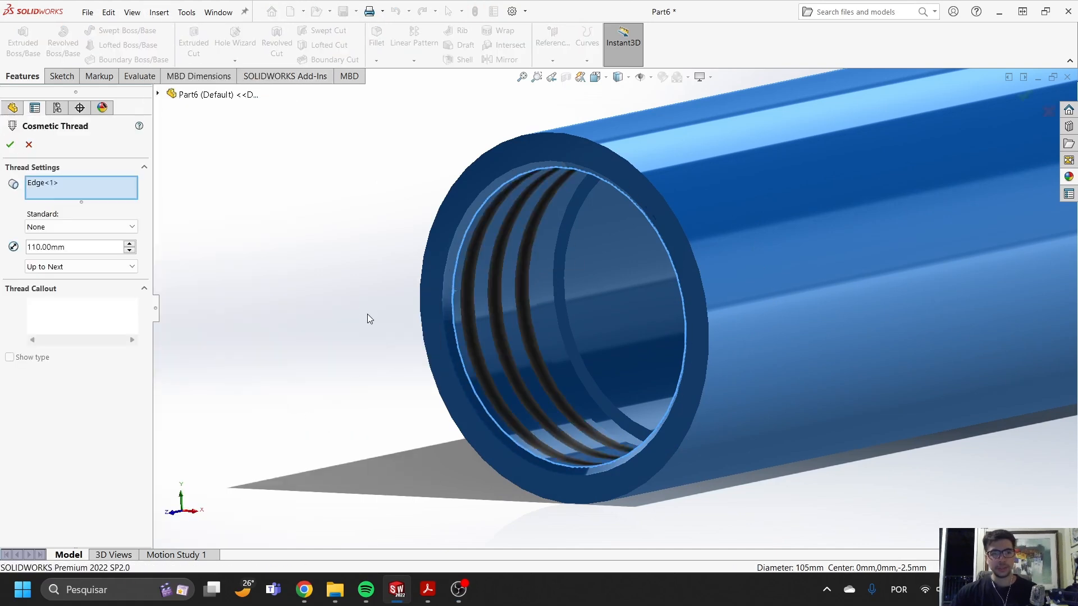
middle_click_drag(572, 268, 582, 260)
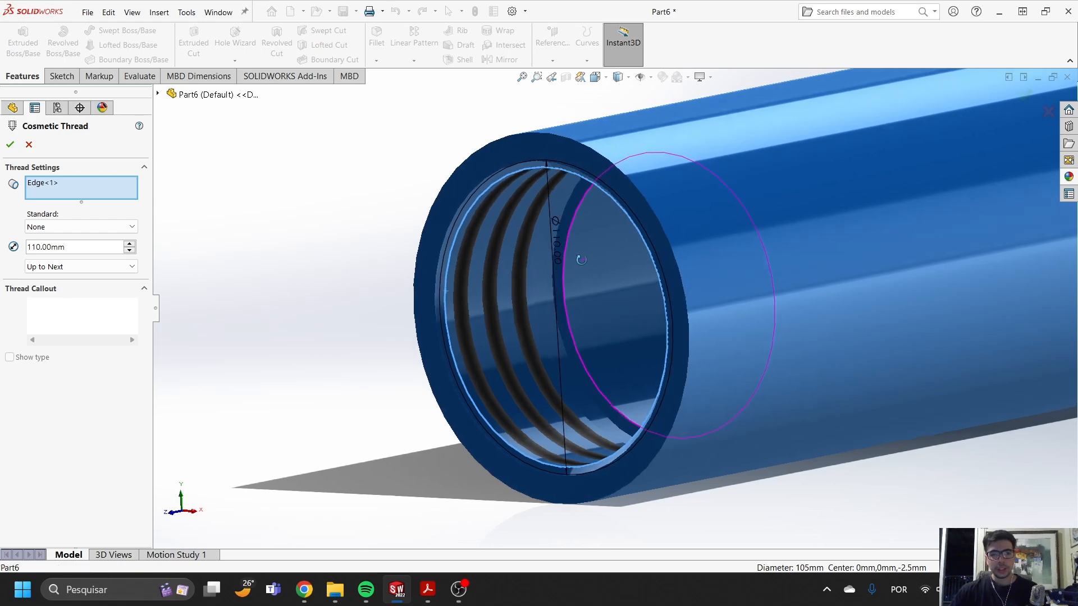
- Try ANSI Metric as the cosmetic thread's standard and return it to None
left_click(87, 226)
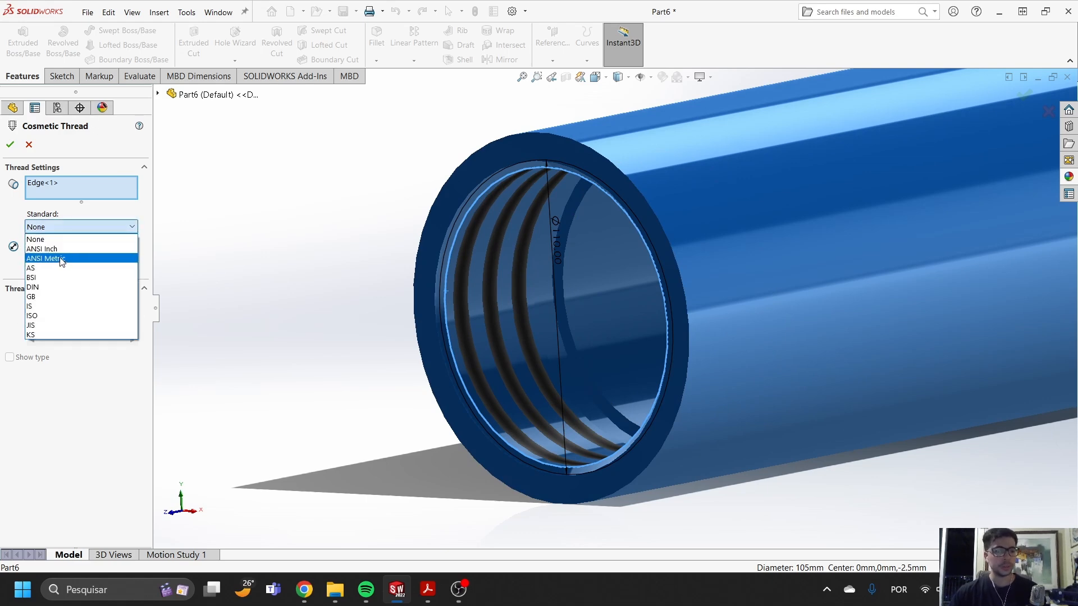
left_click(66, 258)
left_click(58, 227)
left_click(62, 236)
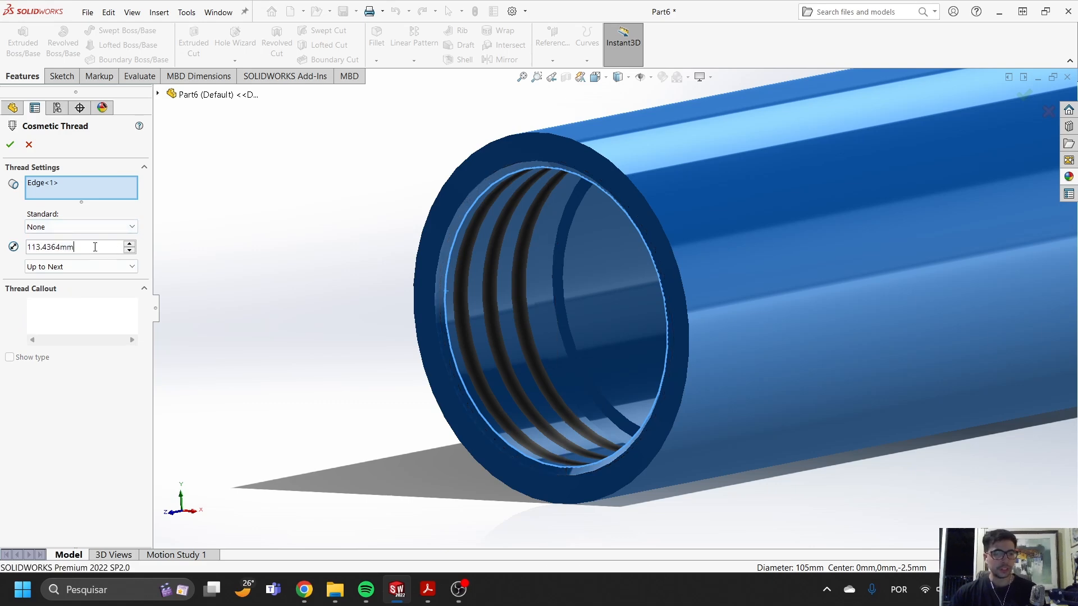
- Set the cosmetic thread's diameter to 110 mm, enter the callout "m110 x 4" and accept the thread
type("110")
key("Return")
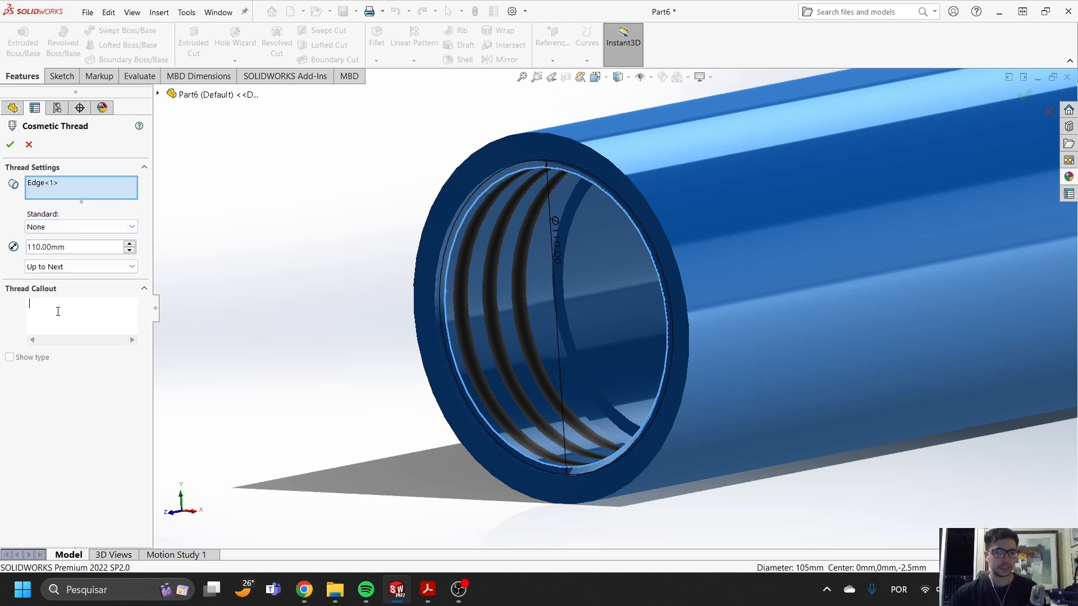
type("m110 x 4")
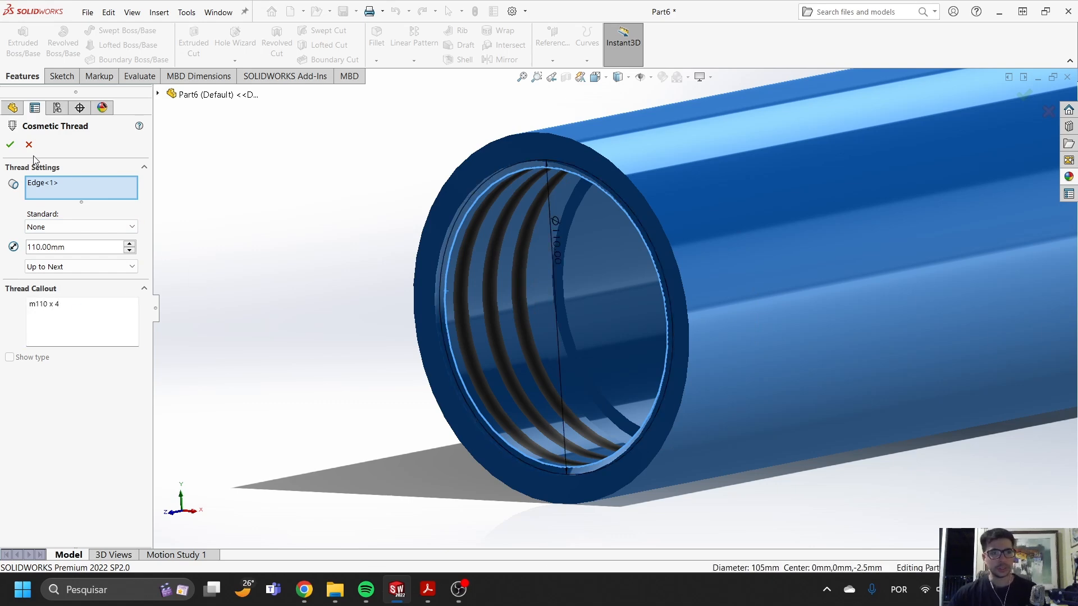
left_click(10, 144)
- Examine the cosmetic thread in the barrel's open end and the overall revolved body
scroll(673, 247, "up", 5)
scroll(631, 284, "down", 9)
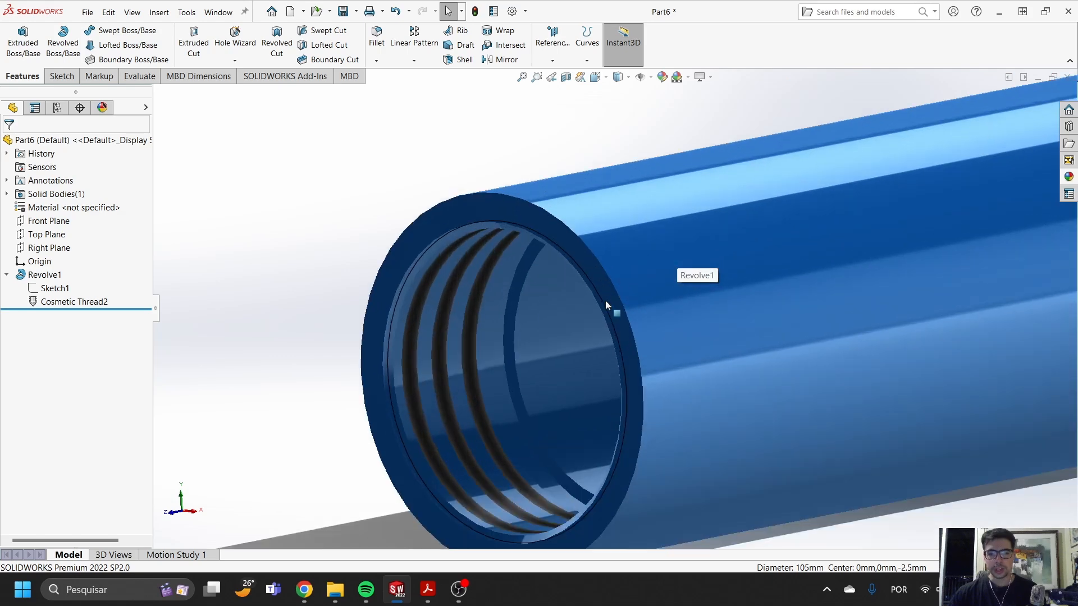
middle_click_drag(495, 309, 510, 343)
left_click(388, 340)
scroll(402, 346, "up", 5)
left_click(402, 346)
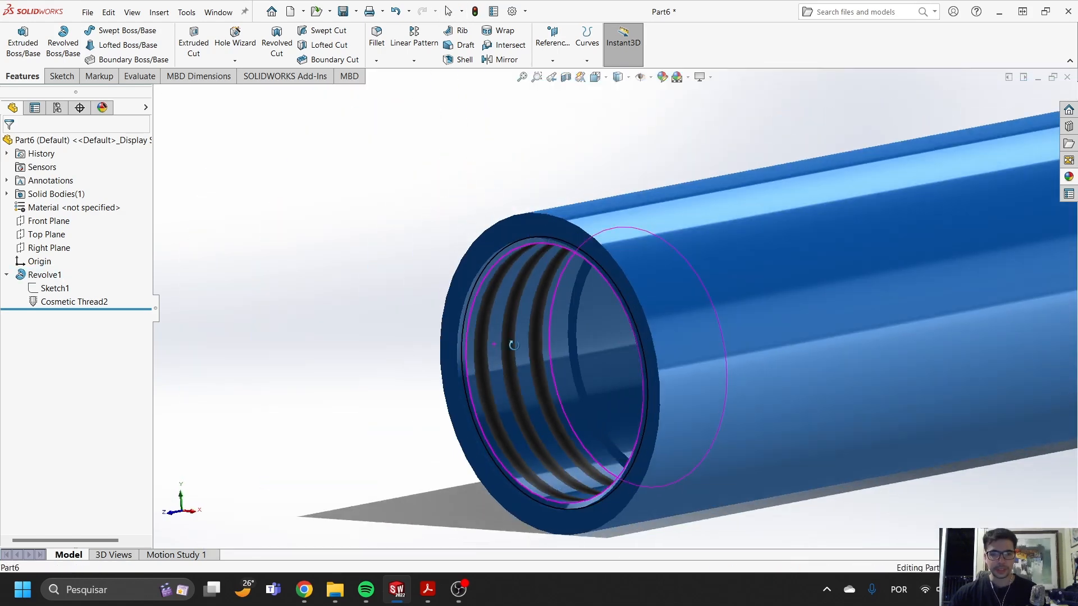
scroll(575, 318, "up", 1)
scroll(576, 322, "up", 3)
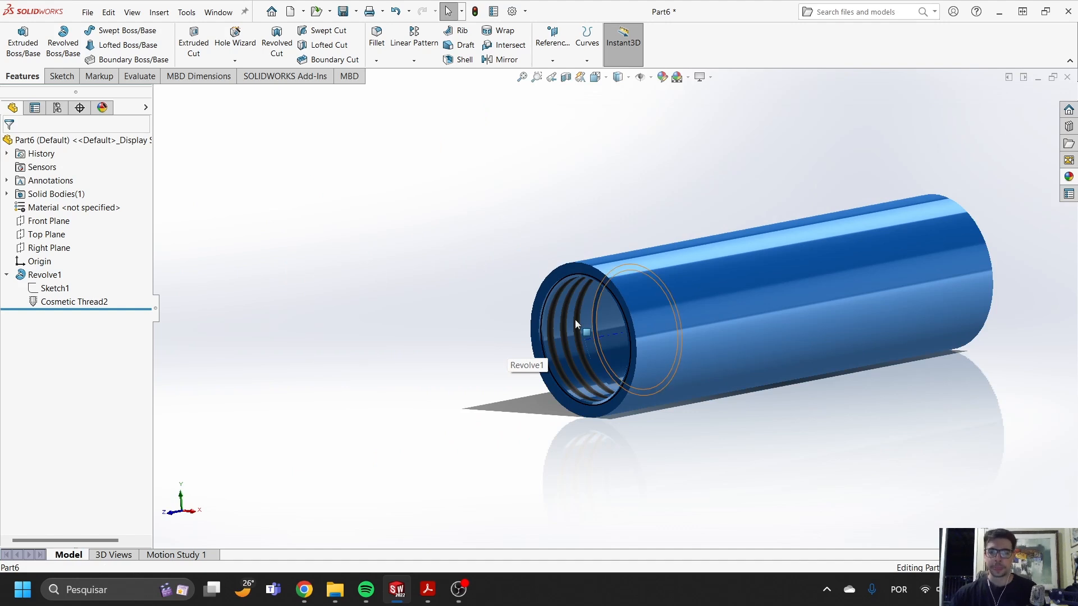
scroll(881, 278, "up", 3)
scroll(814, 281, "down", 4)
middle_click_drag(694, 270, 680, 313)
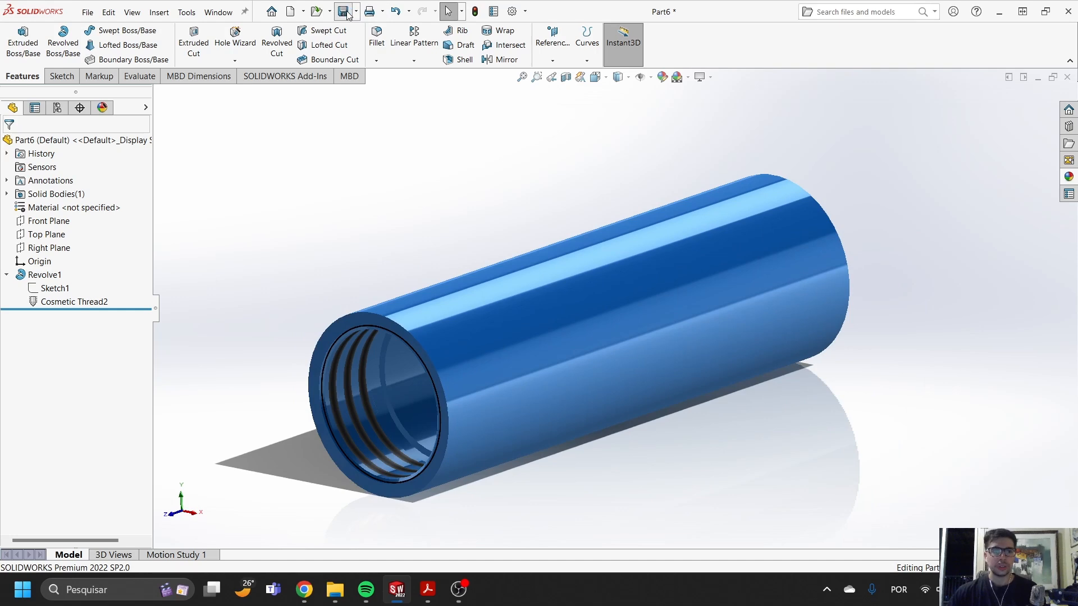
left_click(344, 12)
left_click(890, 126)
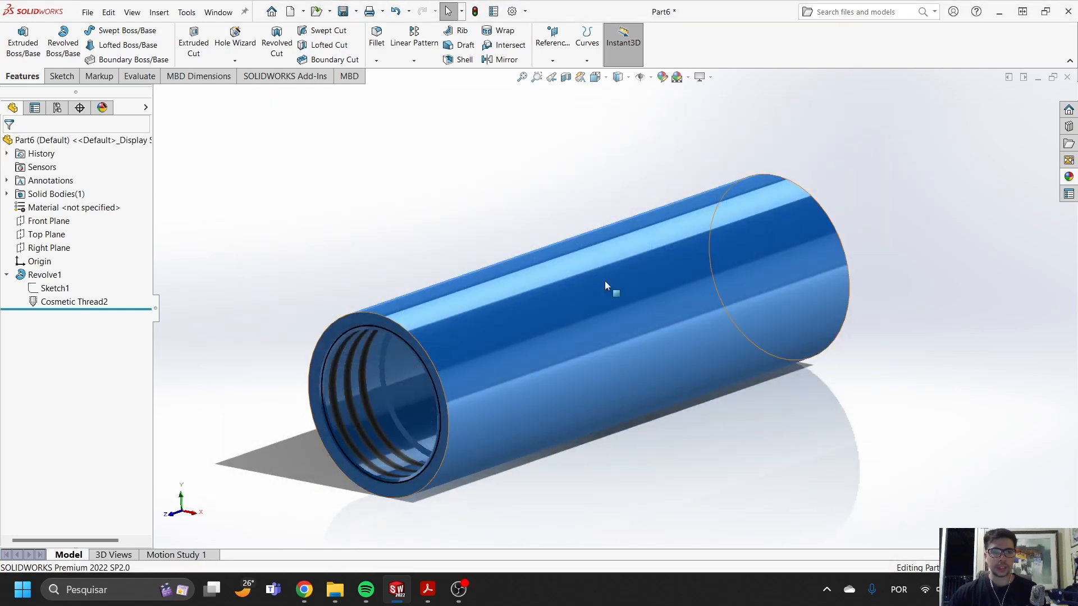
left_click(49, 247)
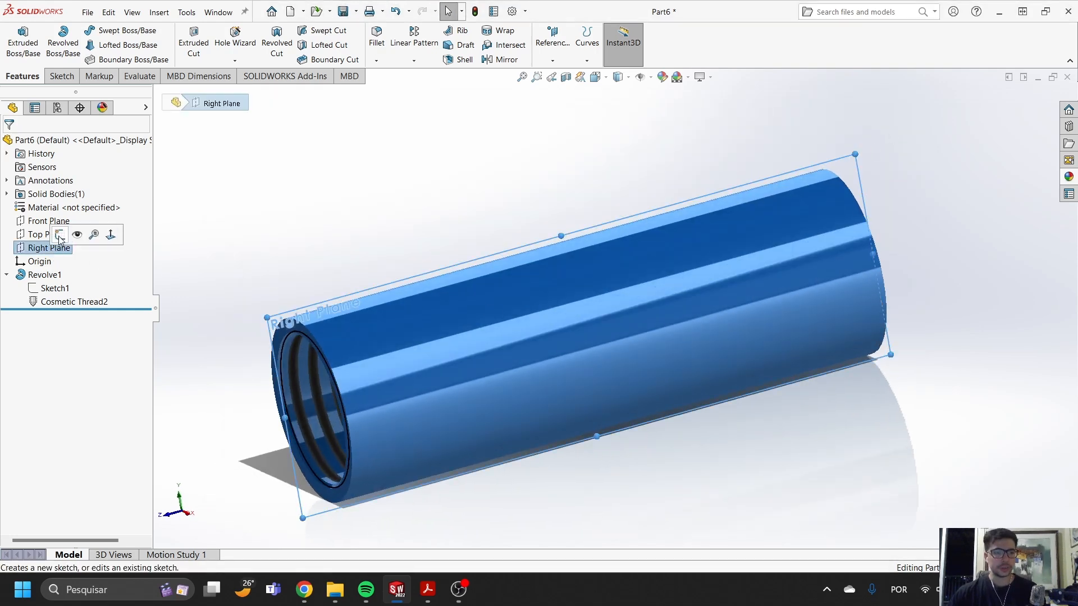
left_click(60, 231)
left_click(1031, 98)
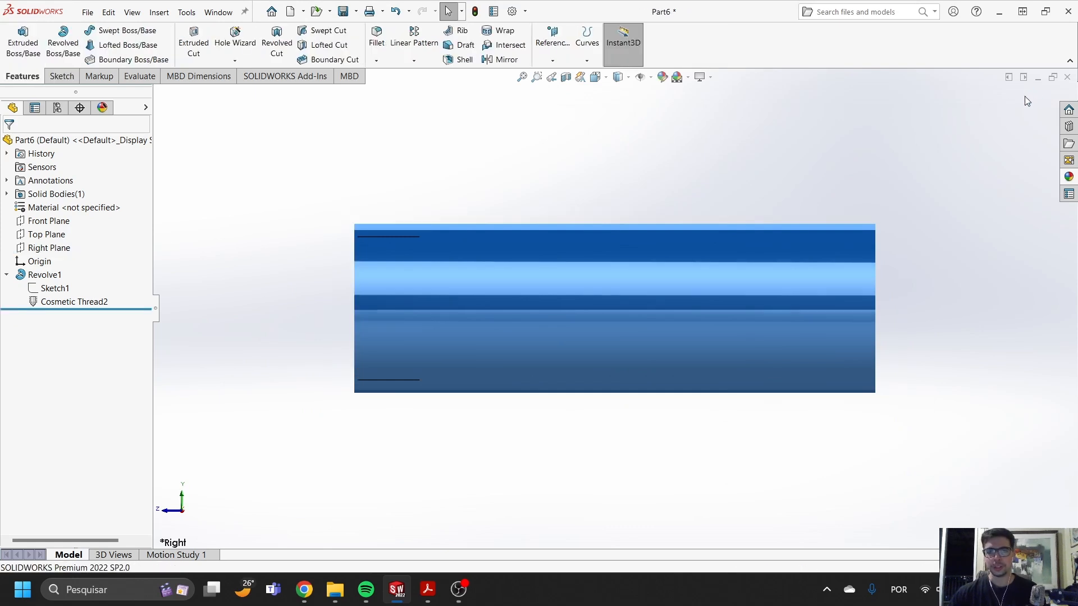
- Open a new sketch on the Right Plane and apply a section view of the barrel at that plane
right_click(49, 248)
left_click(51, 233)
left_click(566, 76)
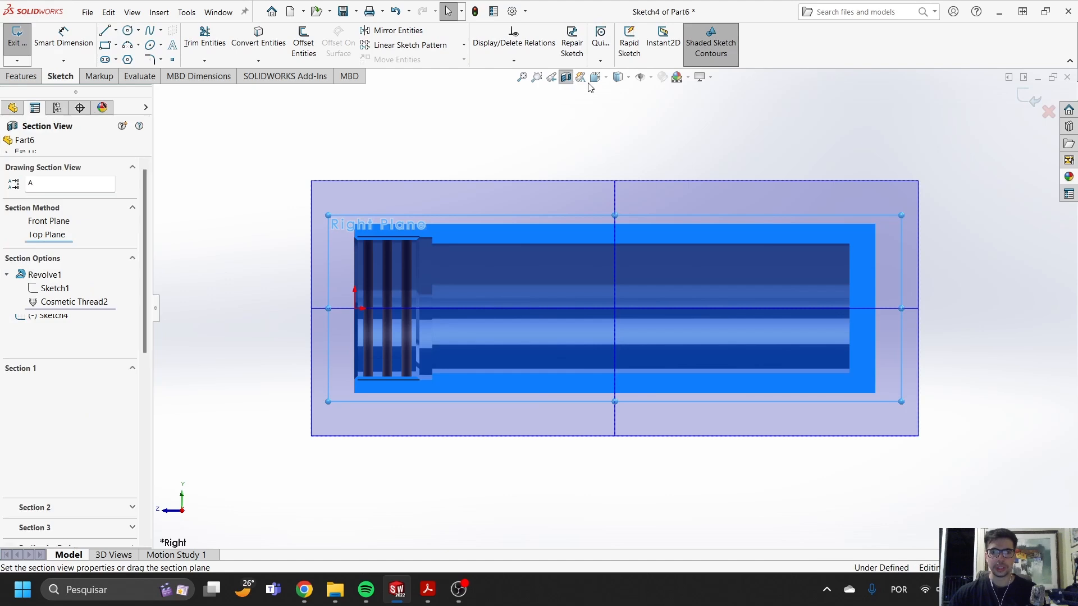
left_click(1023, 97)
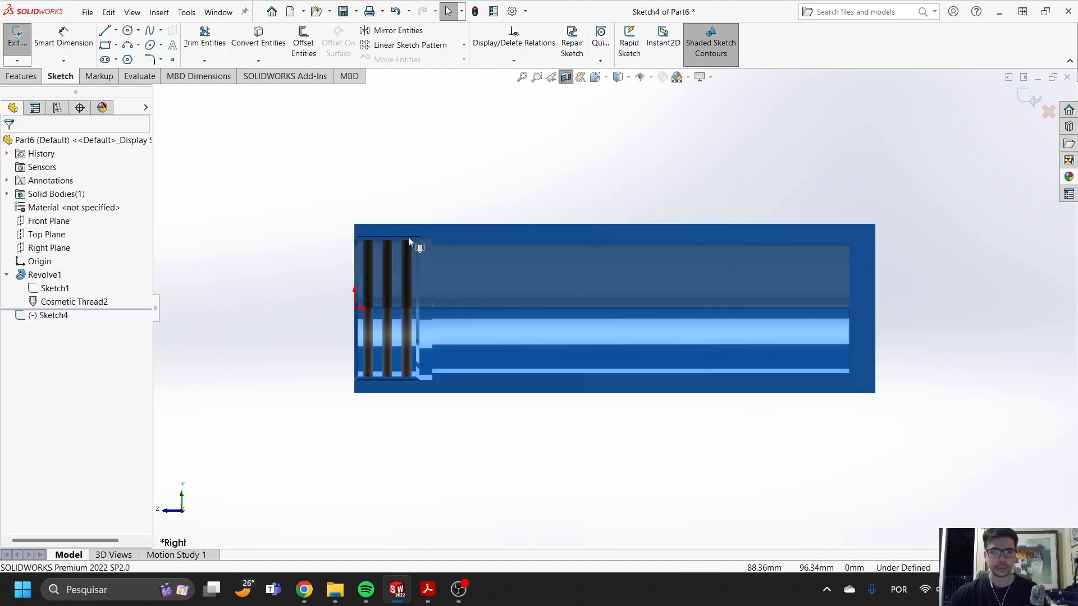
- Draw a vertical centerline about 23 mm long crossing the barrel's upper outer surface, just past the inner groove
scroll(404, 233, "down", 5)
left_click(115, 31)
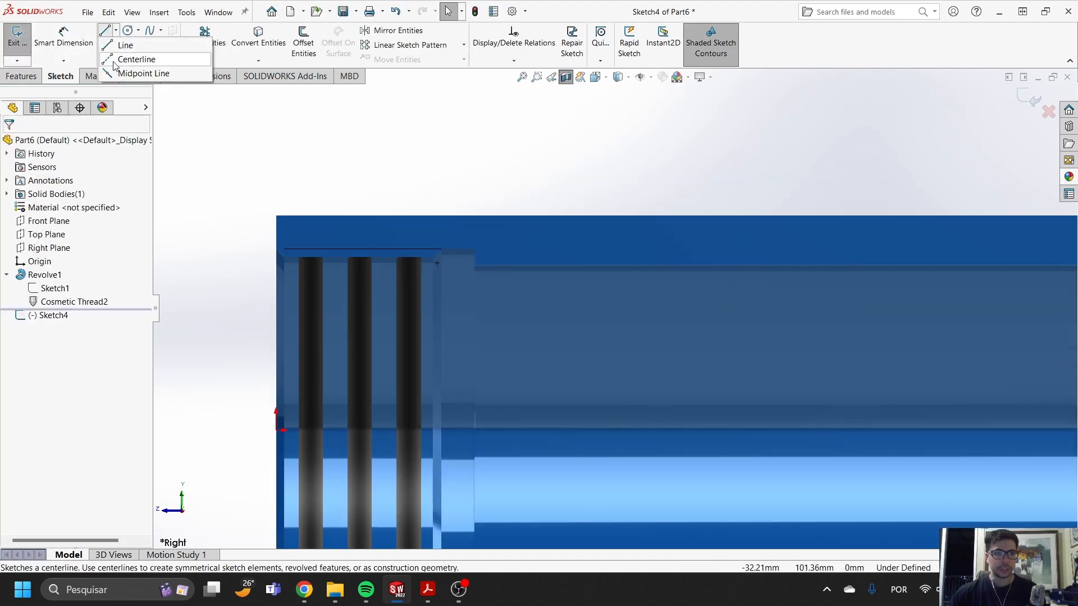
left_click(121, 55)
left_click(578, 241)
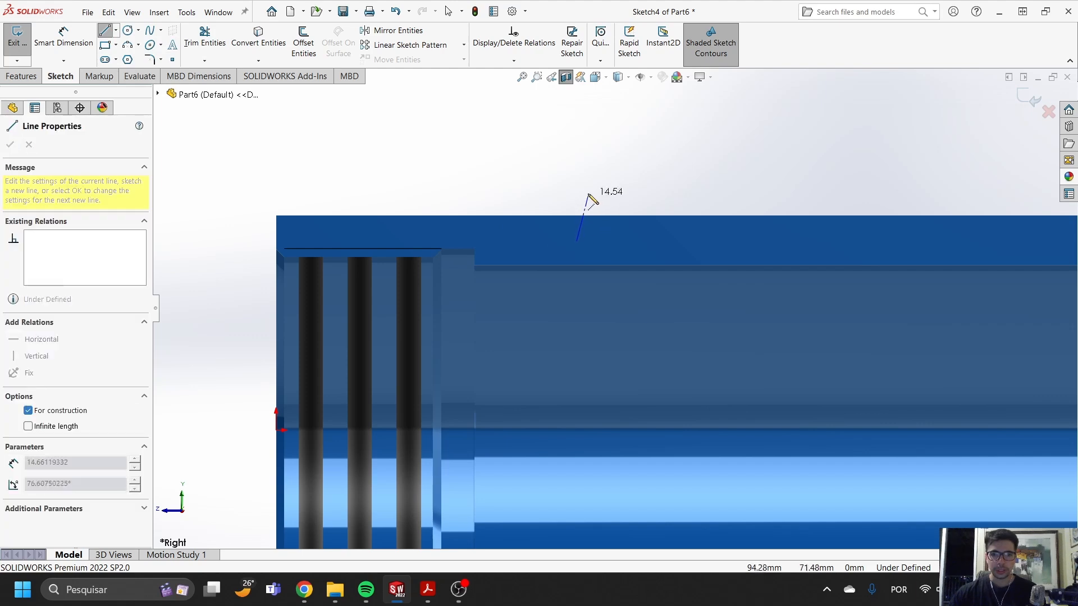
left_click(578, 167)
key("Escape")
- Draw a closed rectangular profile about 10 mm wide against the centerline, on the open-end side, straddling the barrel's outer surface
left_click(102, 32)
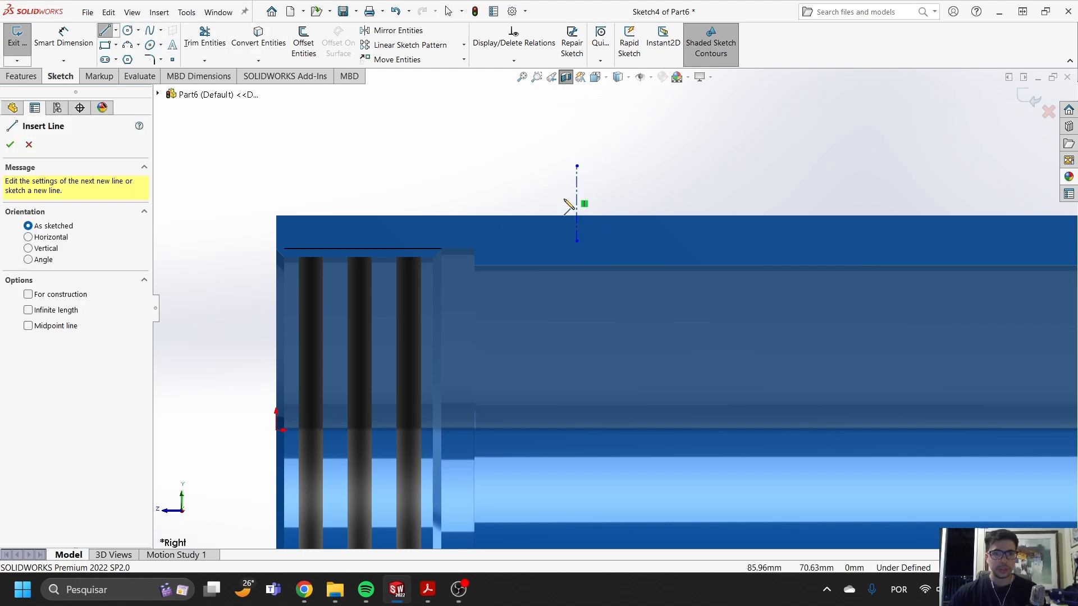
left_click(577, 181)
left_click(543, 181)
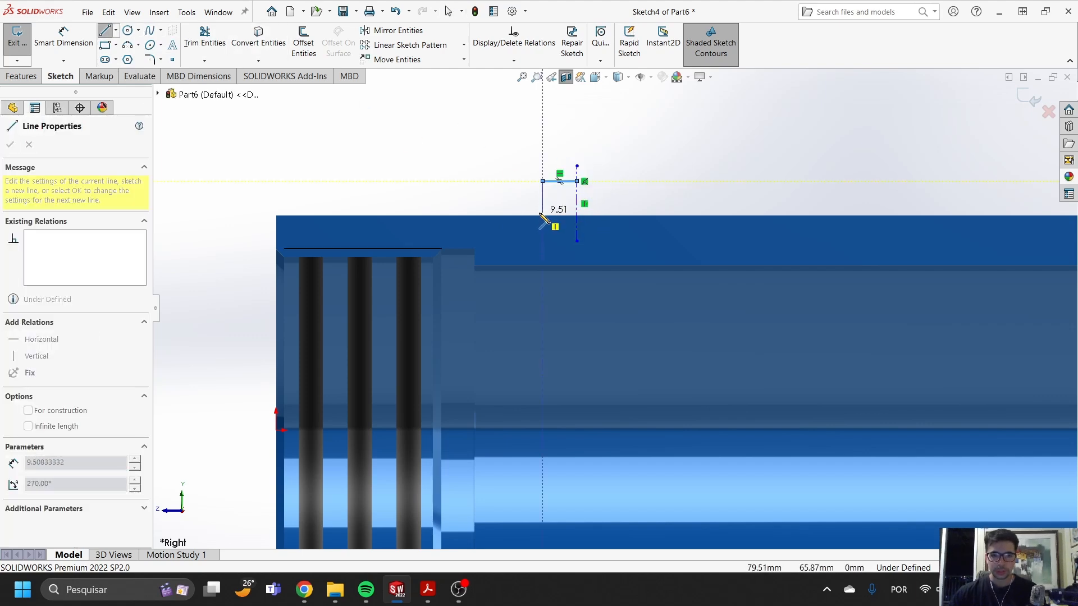
left_click(542, 229)
left_click(577, 229)
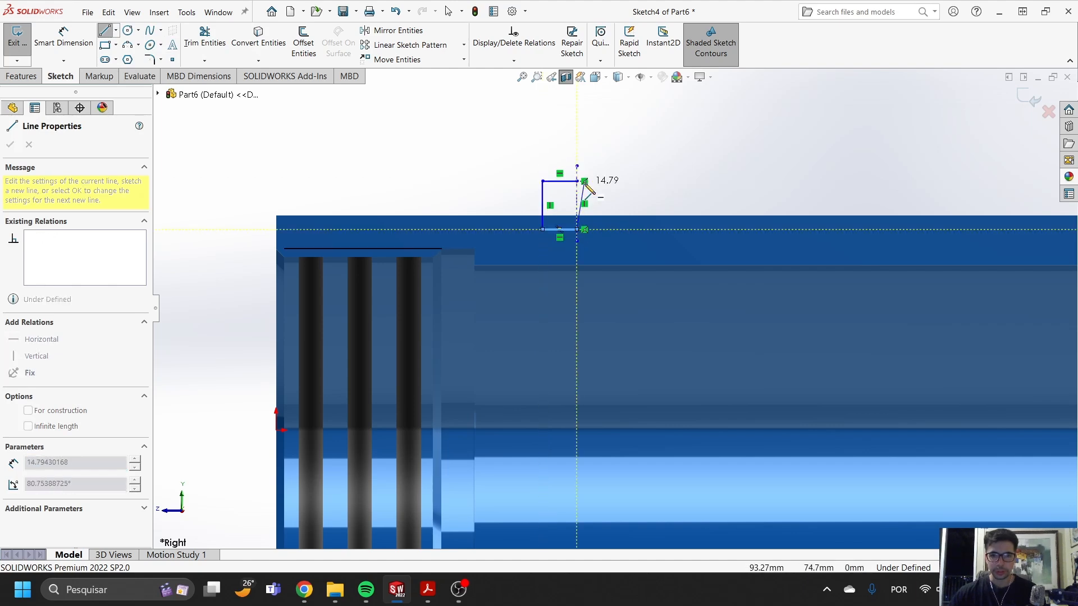
left_click(577, 181)
scroll(605, 208, "down", 5)
key("Escape")
- Dimension the rectangular profile's diameter about the vertical centerline as 25 mm
left_click(64, 37)
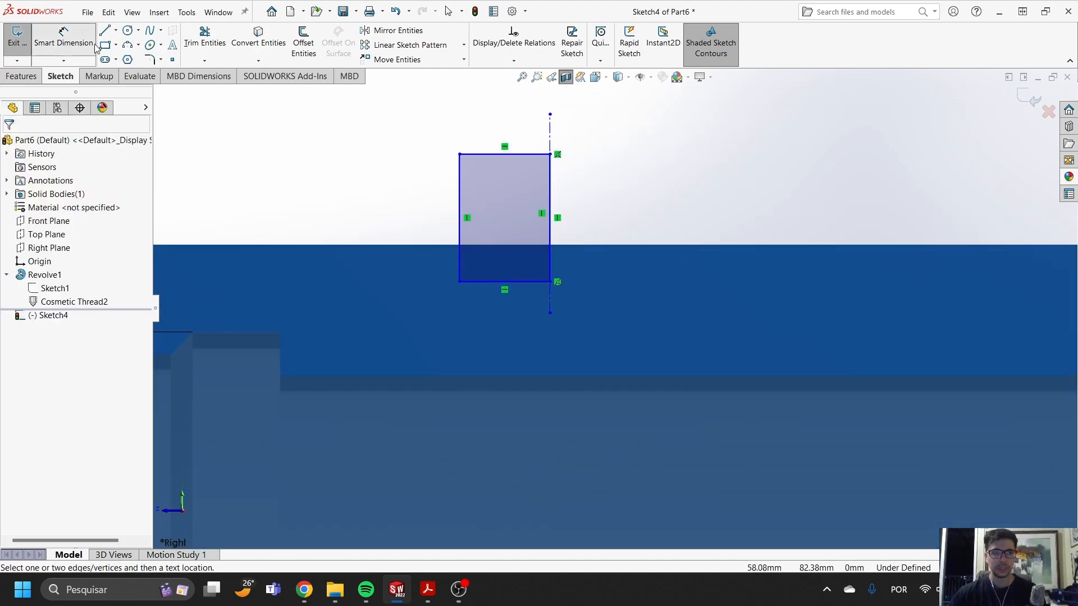
left_click(462, 215)
left_click(549, 135)
scroll(562, 138, "up", 2)
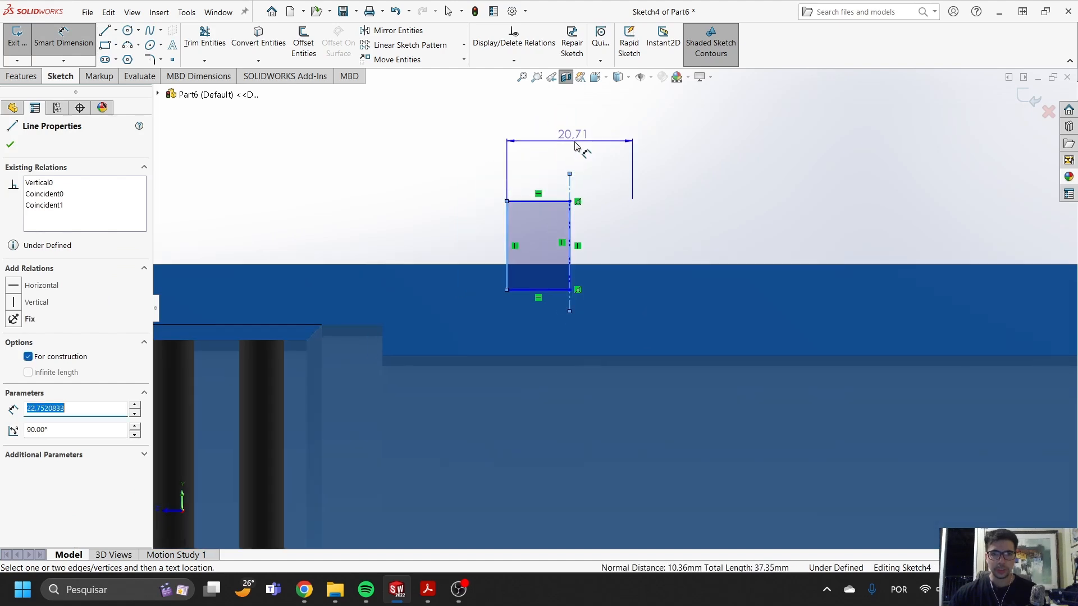
left_click(576, 143)
type("25")
key("Return")
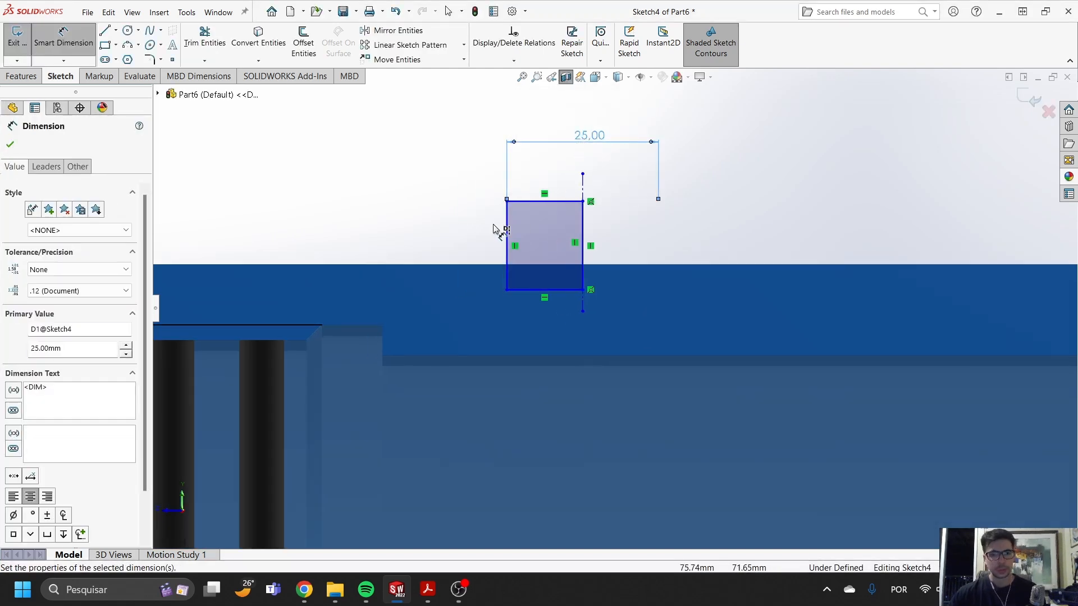
scroll(579, 224, "down", 2)
scroll(589, 164, "up", 1)
scroll(577, 253, "down", 1)
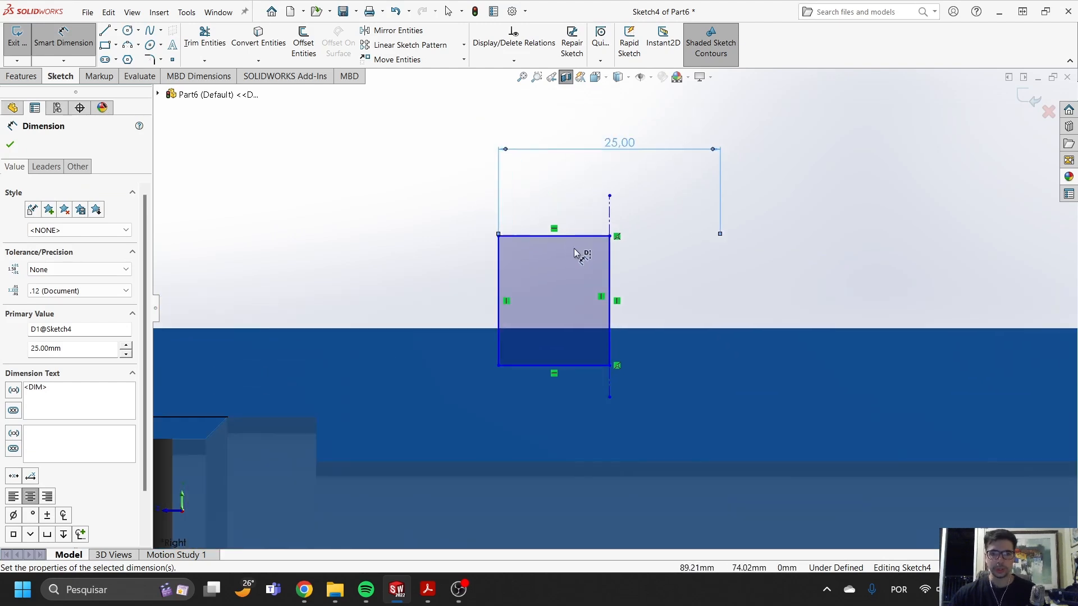
left_click(552, 237)
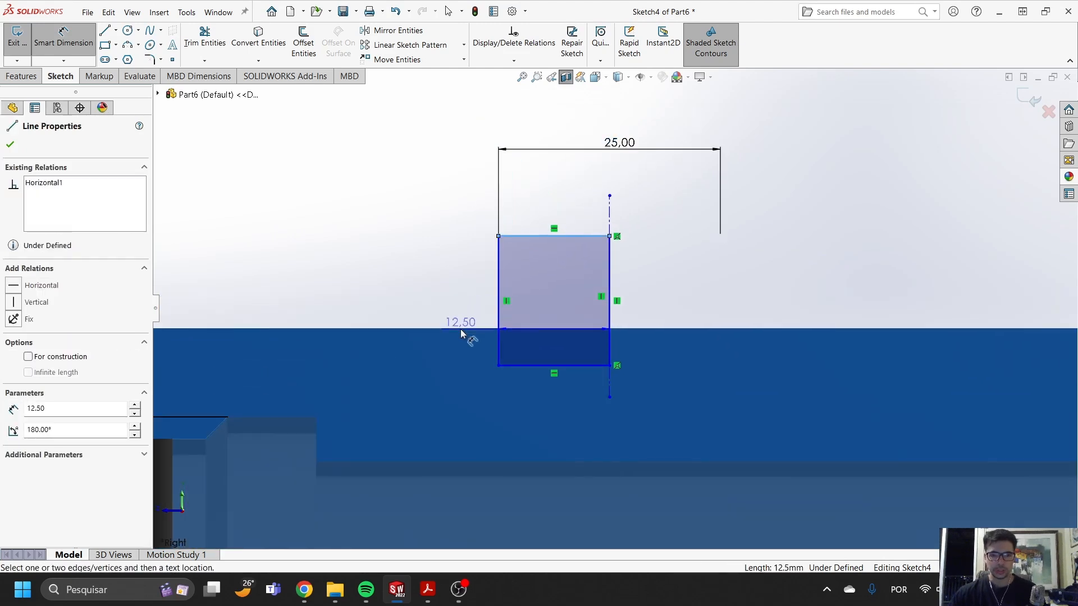
left_click(461, 333)
left_click(636, 231)
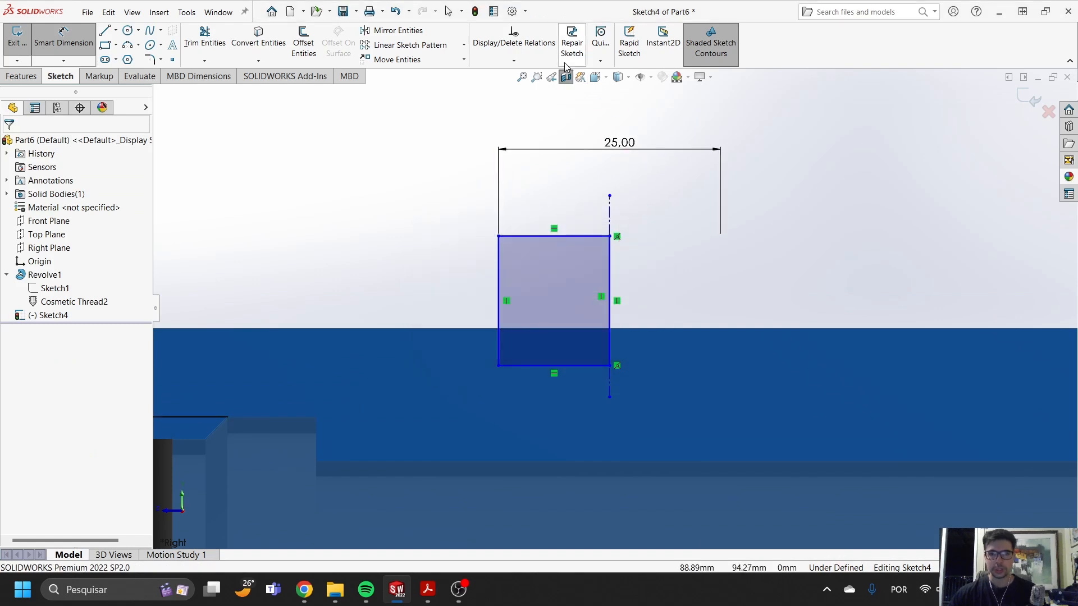
- Turn off the section view and dimension the rectangle's top edge 15 mm above the barrel's outer surface
left_click(75, 48)
left_click(75, 48)
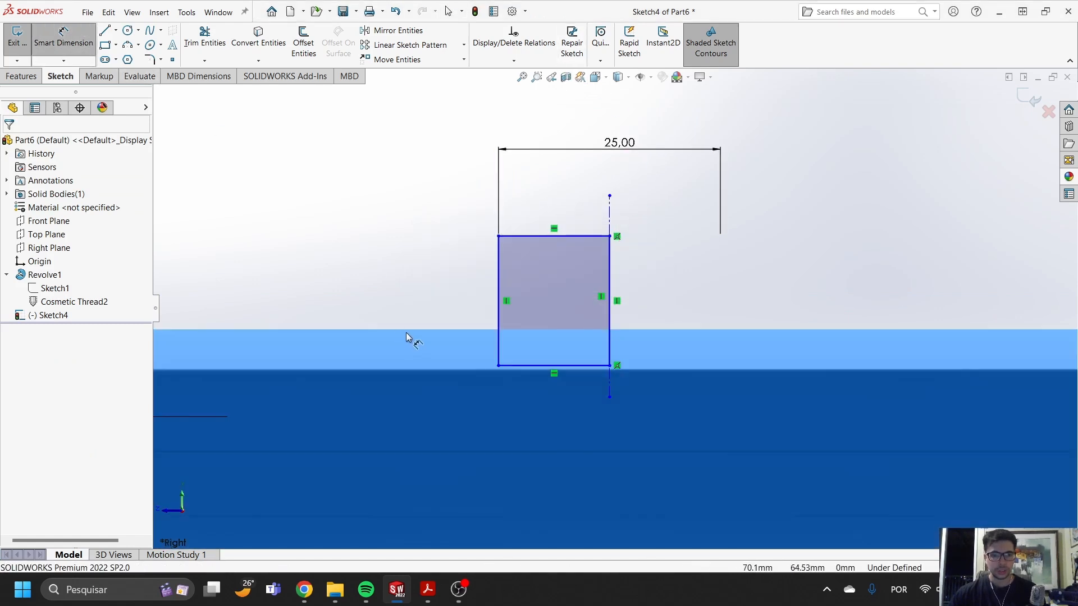
left_click(521, 236)
left_click(439, 285)
type("15")
key("Return")
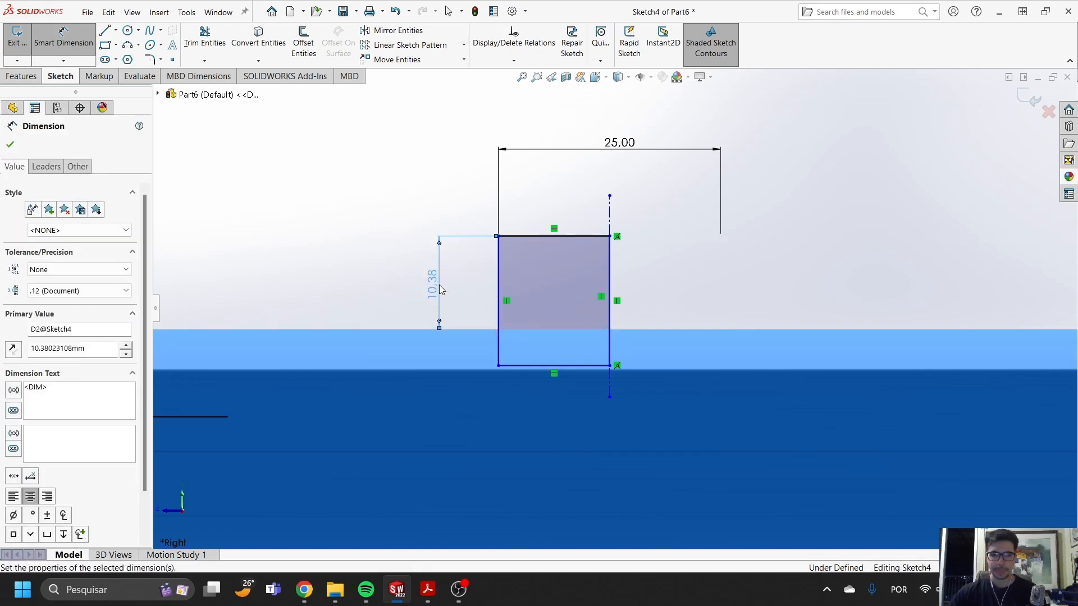
- Dimension the rectangular profile's height as 20 mm between its top and bottom edges
left_click(547, 195)
left_click(560, 325)
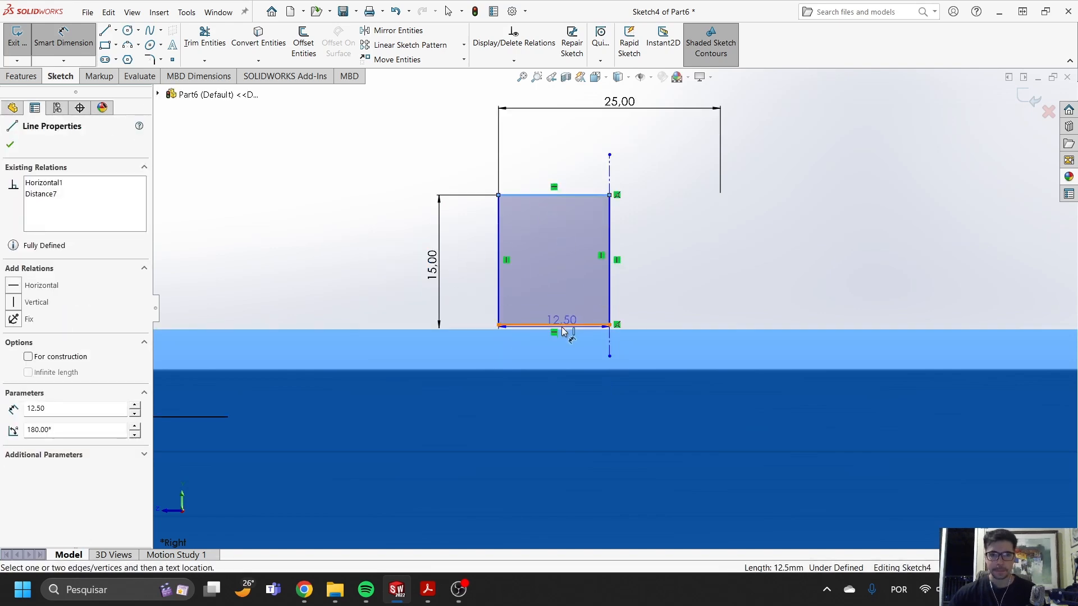
left_click(721, 295)
type("20")
key("Return")
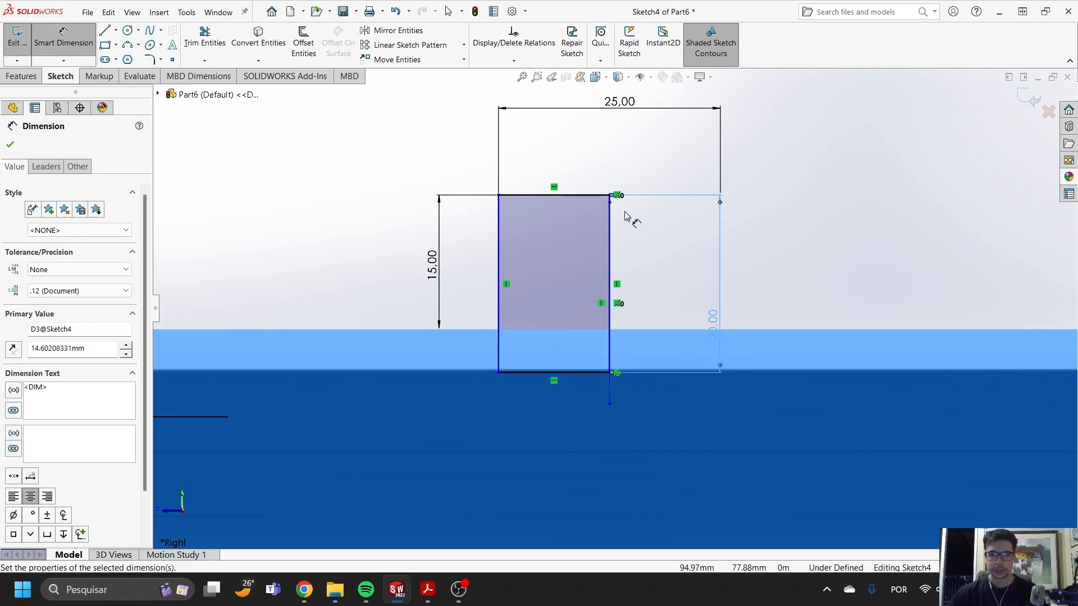
- Stretch the vertical centerline's upper end above the rectangle, making the centerline about 30 mm long
key("Escape")
left_click_drag(610, 203, 616, 134)
key("Escape")
- Dimension the vertical centerline 80 mm from the barrel's open end face
left_click(68, 44)
left_click(616, 162)
scroll(616, 197, "up", 4)
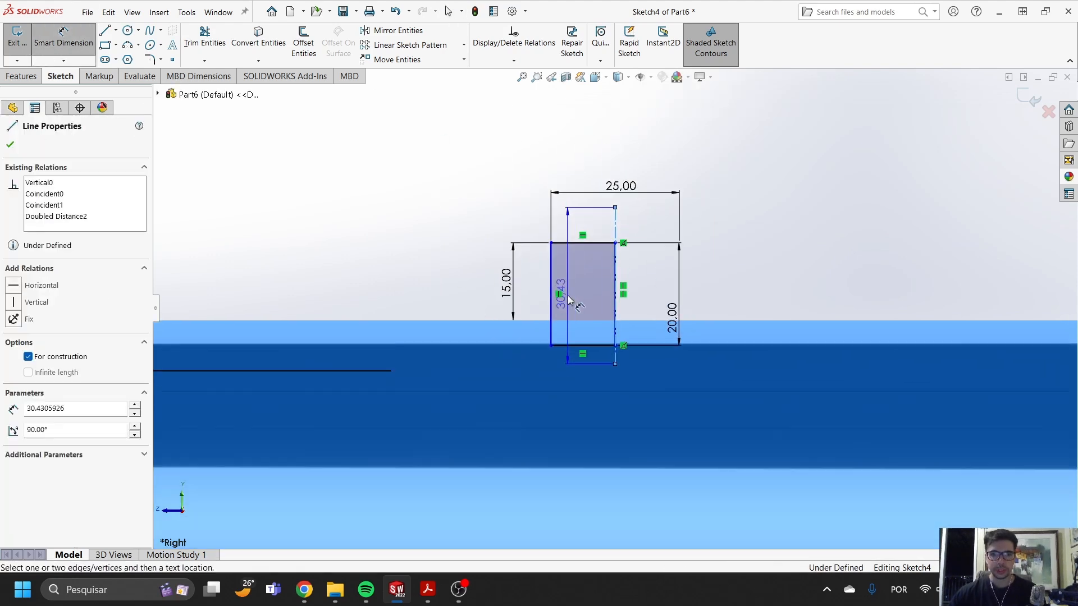
left_click(282, 351)
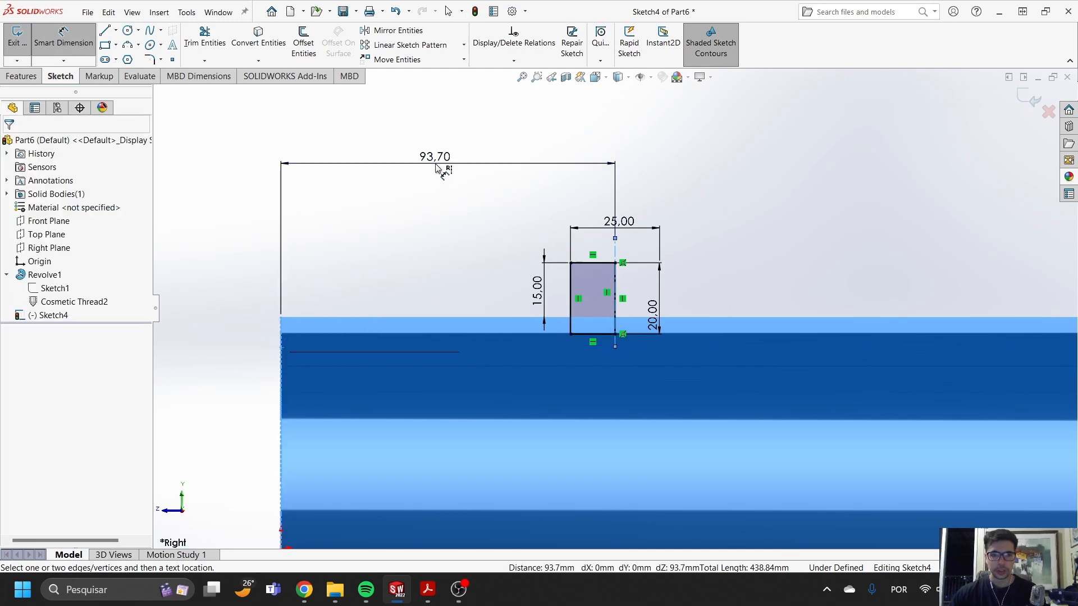
left_click(436, 163)
key("Return")
type("80")
key("Return")
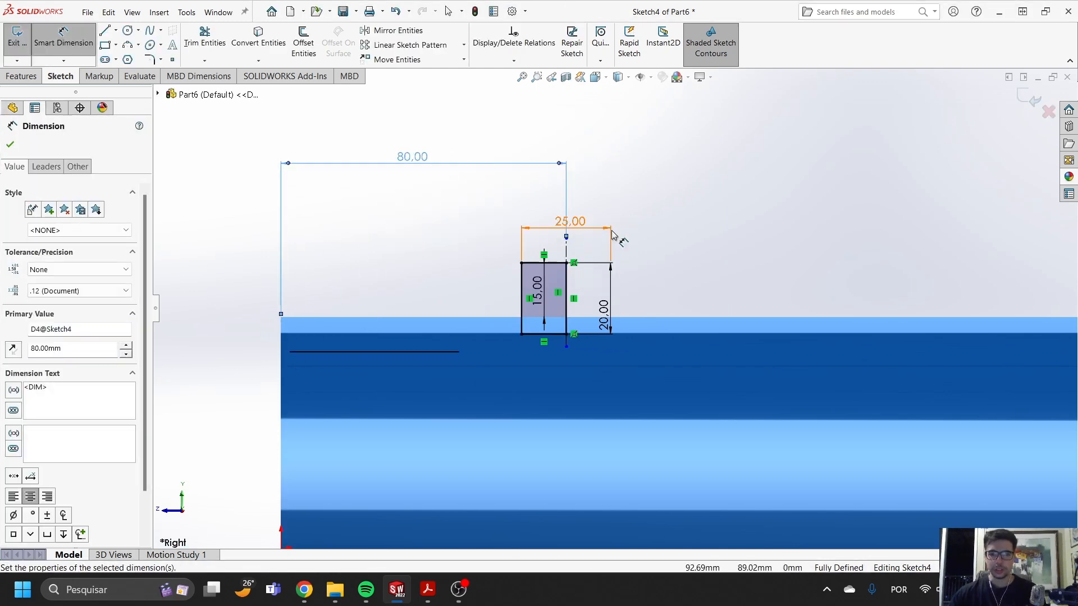
scroll(598, 292, "up", 3)
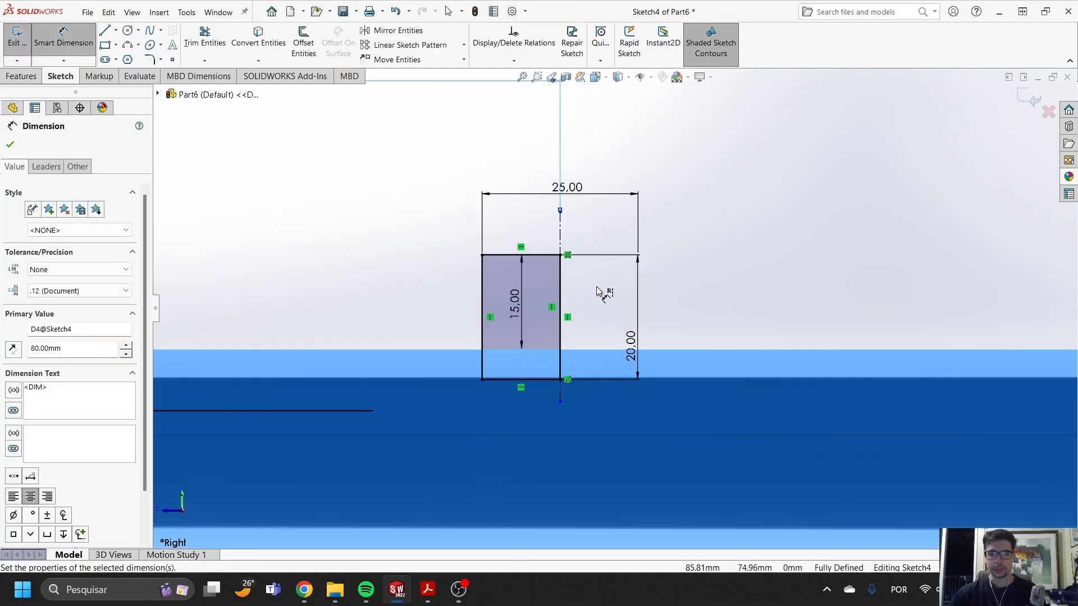
left_click(17, 76)
left_click(277, 43)
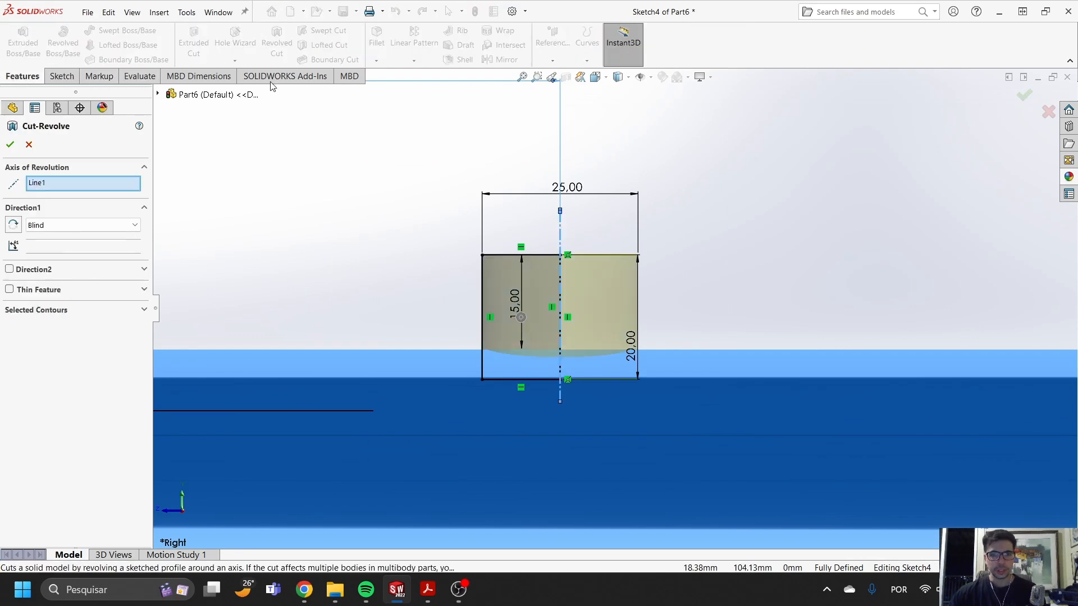
left_click(31, 144)
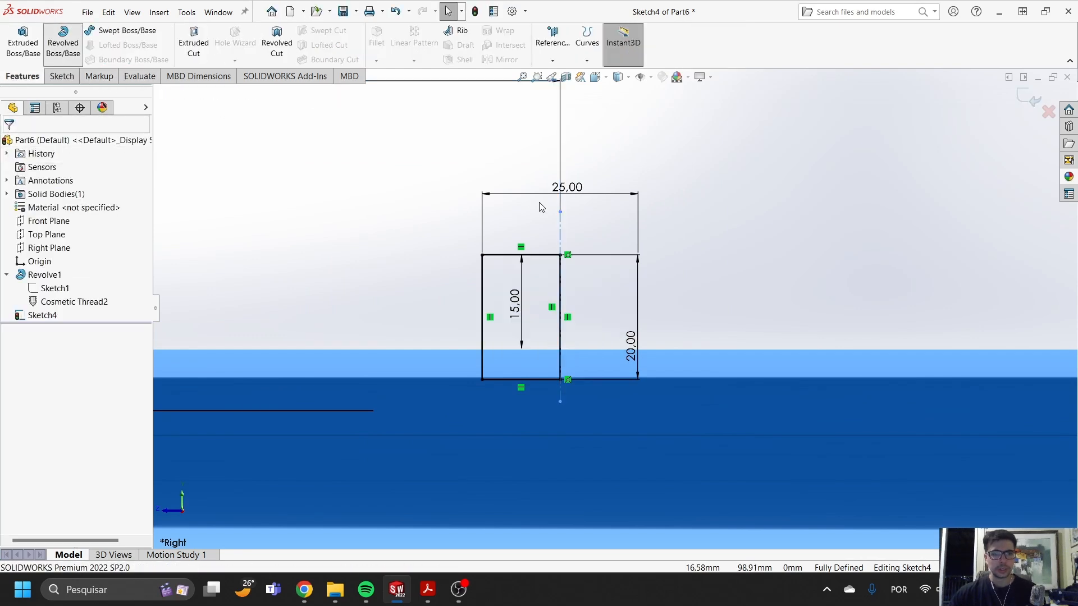
- Revolve the rectangular profile about the vertical centerline as a cylindrical boss on the barrel's outer wall
left_click(63, 43)
left_click(1026, 98)
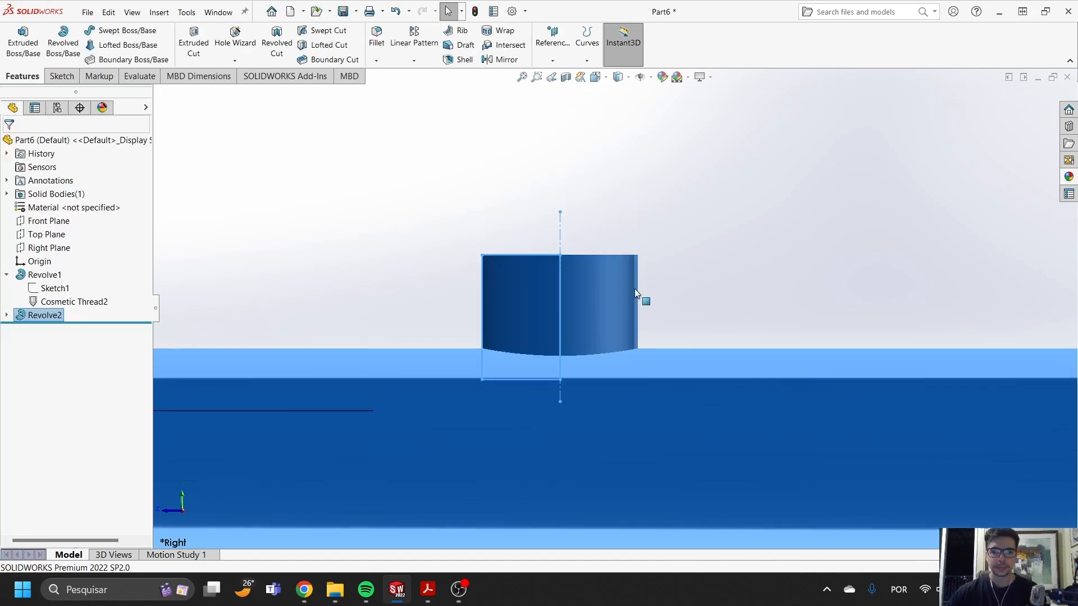
scroll(690, 320, "down", 5)
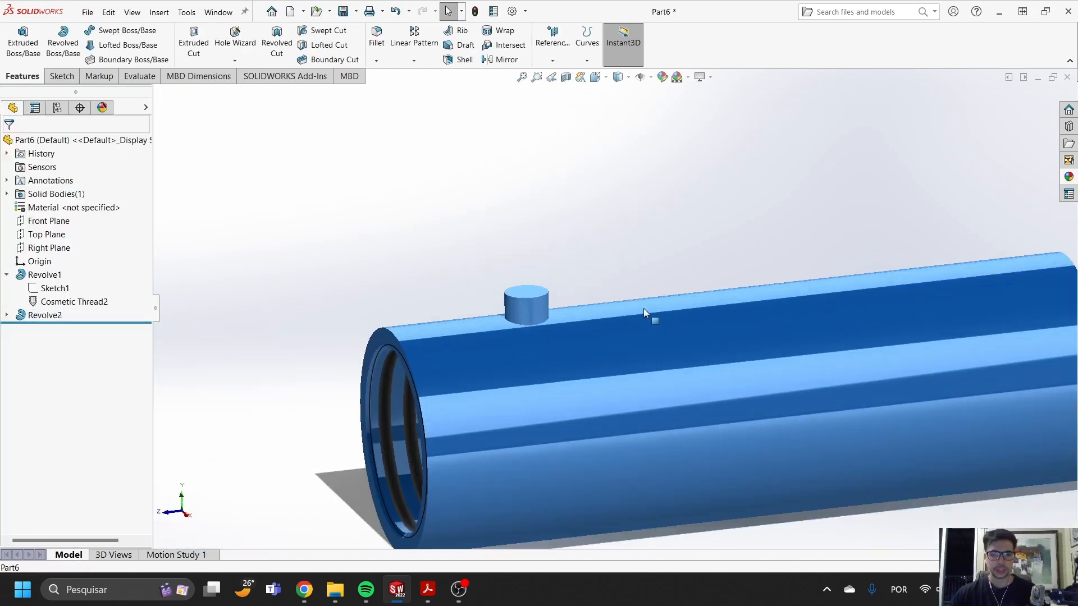
- Open a new sketch on the Right Plane and apply a section view of the barrel and boss at that plane
left_click(53, 249)
left_click(64, 231)
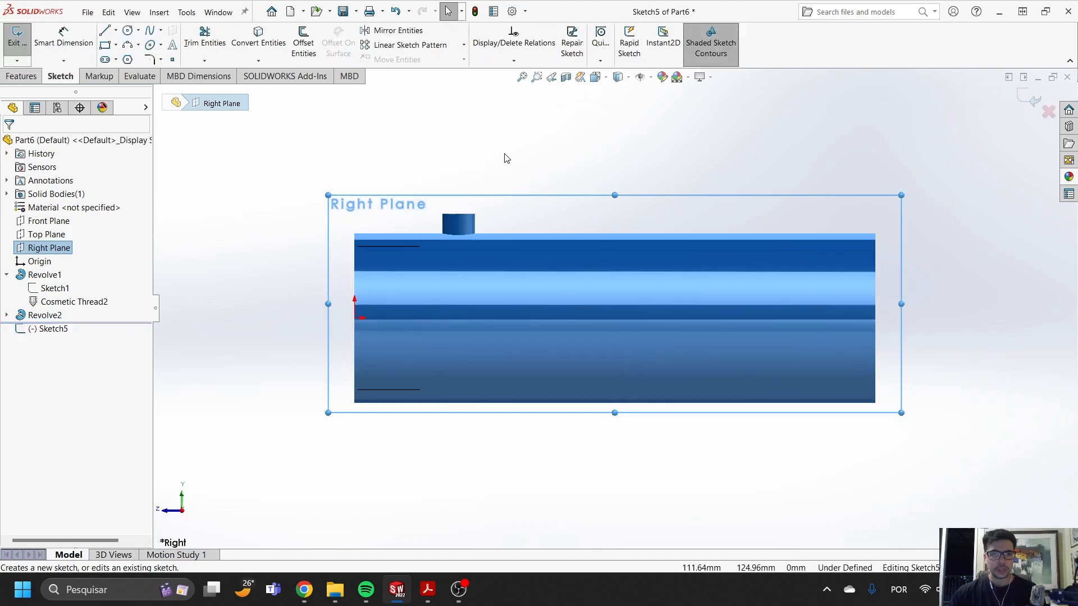
left_click(566, 77)
left_click(1027, 97)
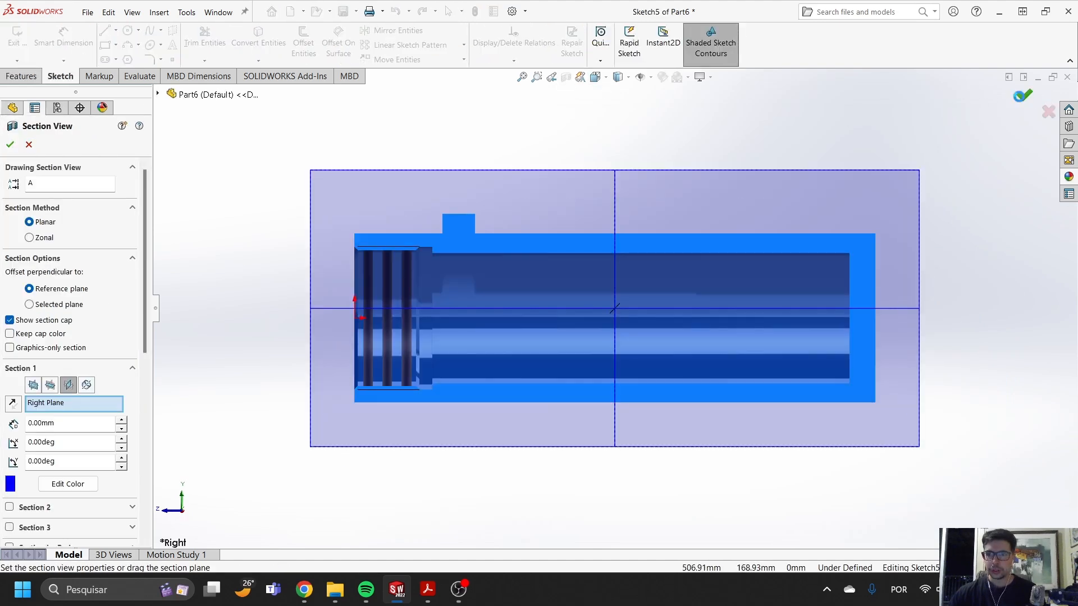
- Draw a vertical centerline about 37 mm long from the midpoint of the boss's top edge down into the barrel's bore
scroll(485, 224, "down", 5)
scroll(490, 227, "down", 3)
left_click(116, 31)
left_click(133, 58)
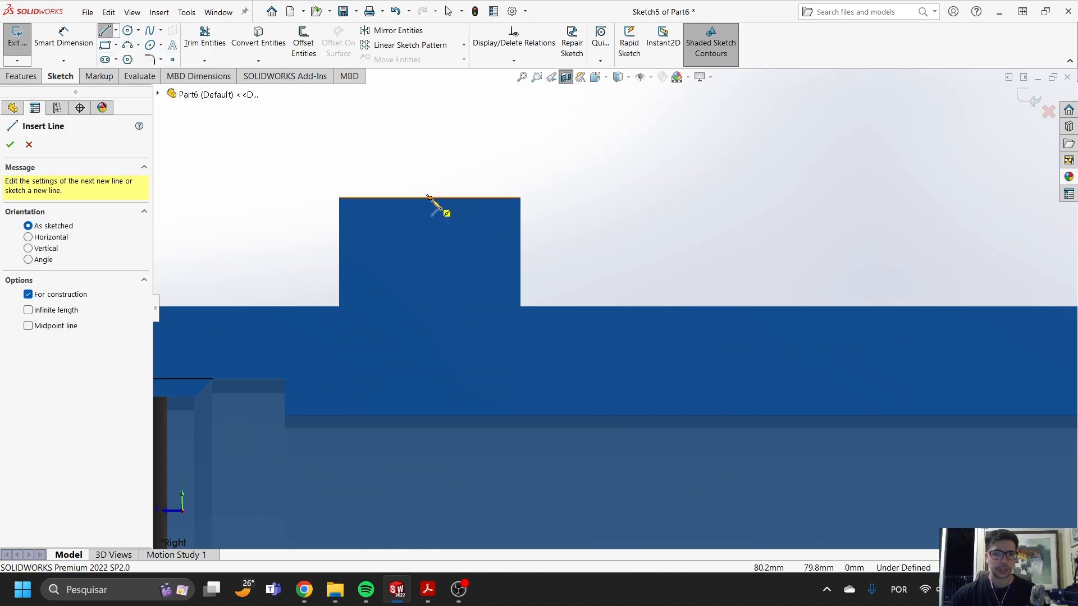
left_click(429, 197)
left_click(431, 470)
key("Escape")
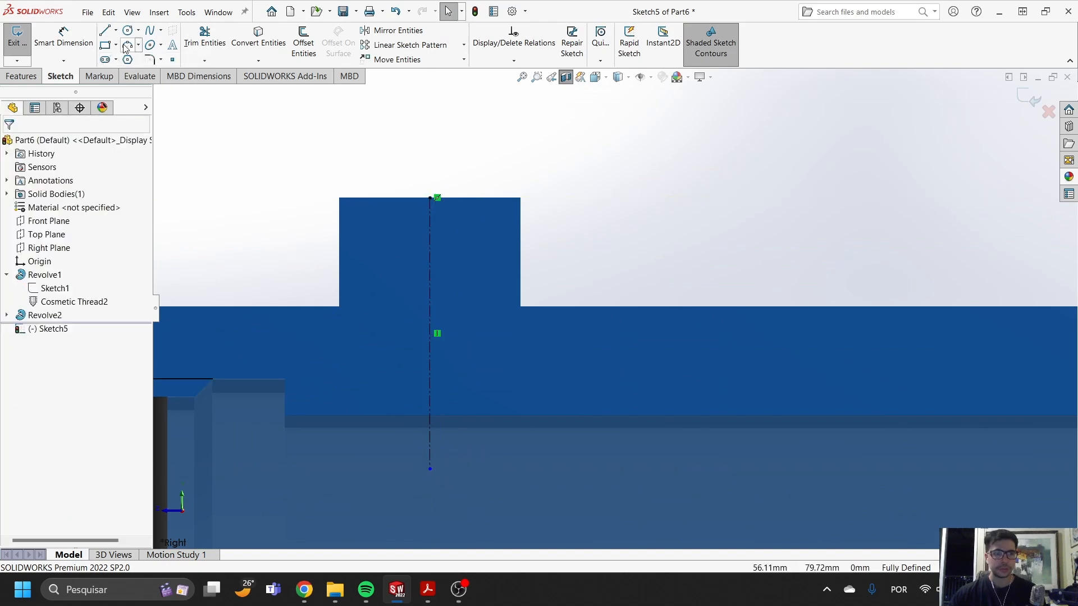
- Draw a closed stepped profile against the centerline, with a wide upper section, a sloped shoulder and a narrower section reaching into the bore
left_click(105, 30)
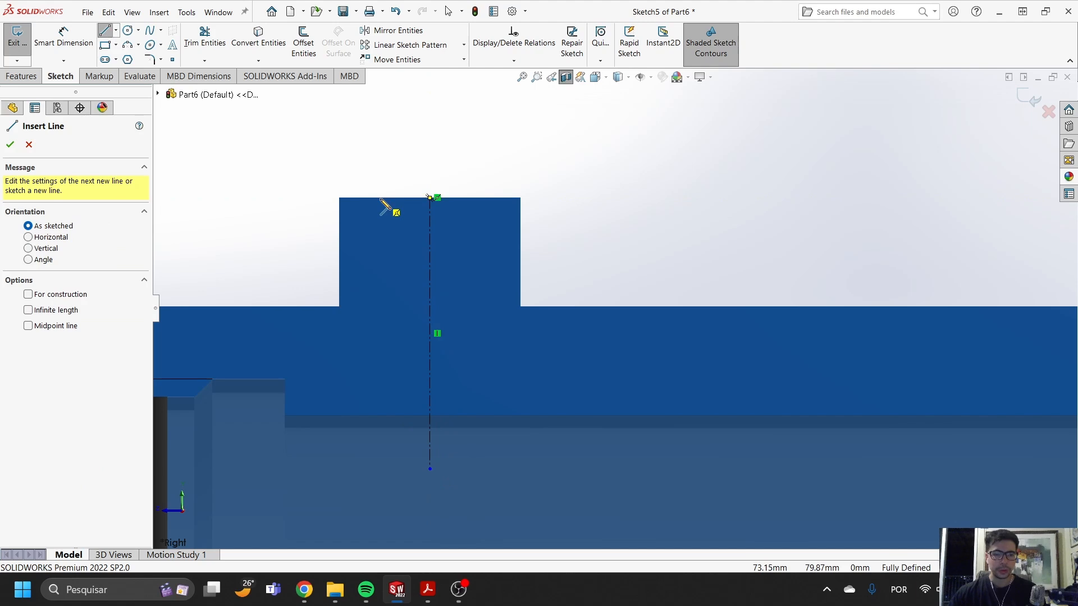
left_click(380, 198)
left_click(380, 291)
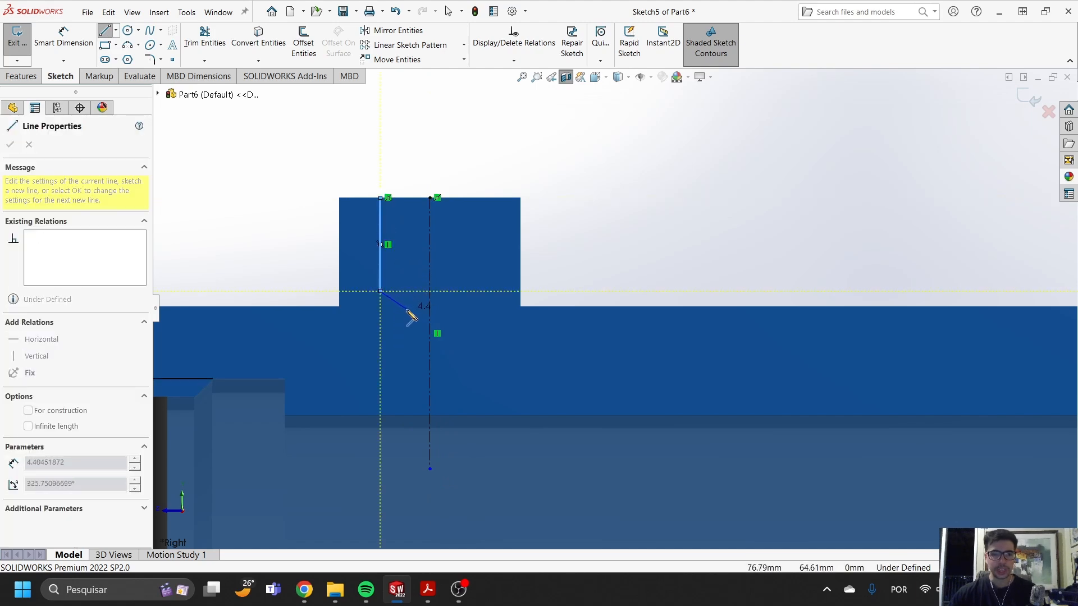
left_click(403, 313)
left_click(403, 440)
left_click(430, 440)
left_click(430, 198)
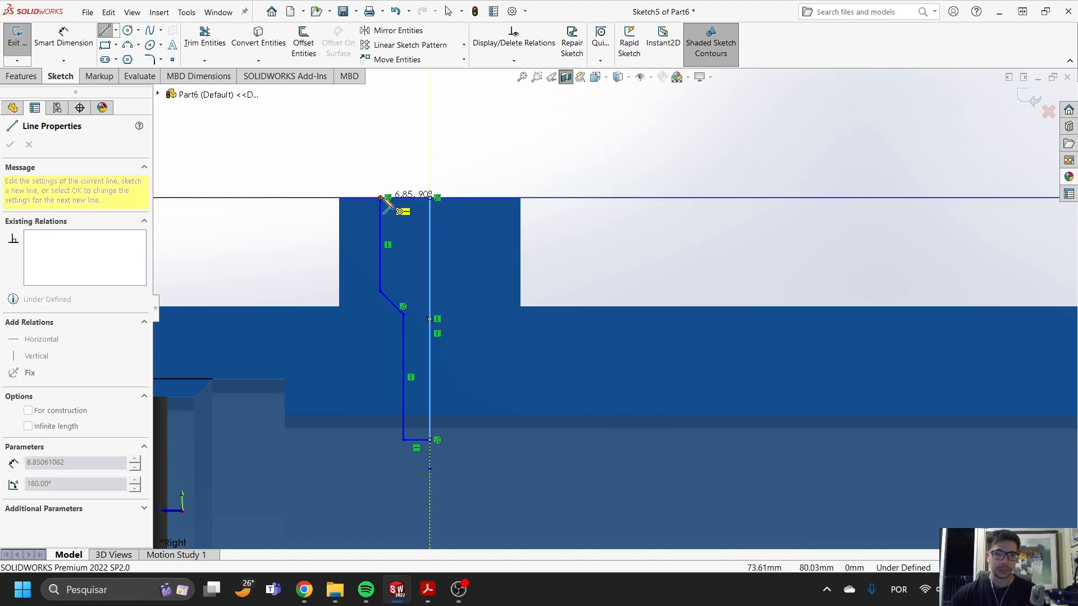
left_click(382, 199)
key("Escape")
- Dimension the diameter of the profile's wide upper section about the centerline as 17.4 mm
scroll(431, 227, "down", 3)
left_click(63, 39)
scroll(488, 241, "down", 4)
scroll(489, 241, "up", 4)
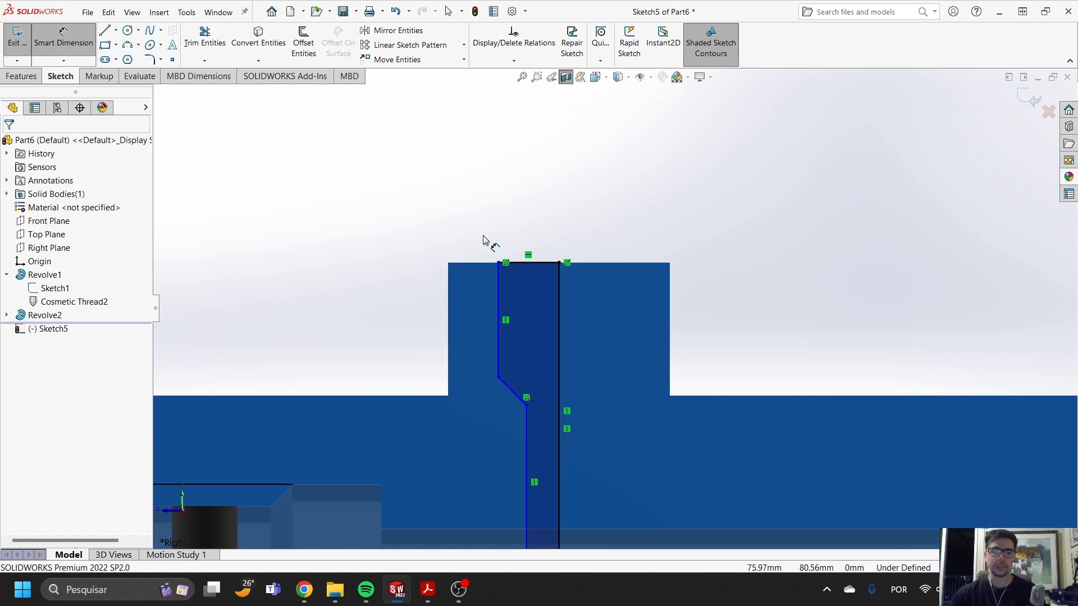
scroll(610, 337, "up", 3)
scroll(596, 418, "down", 3)
left_click(585, 500)
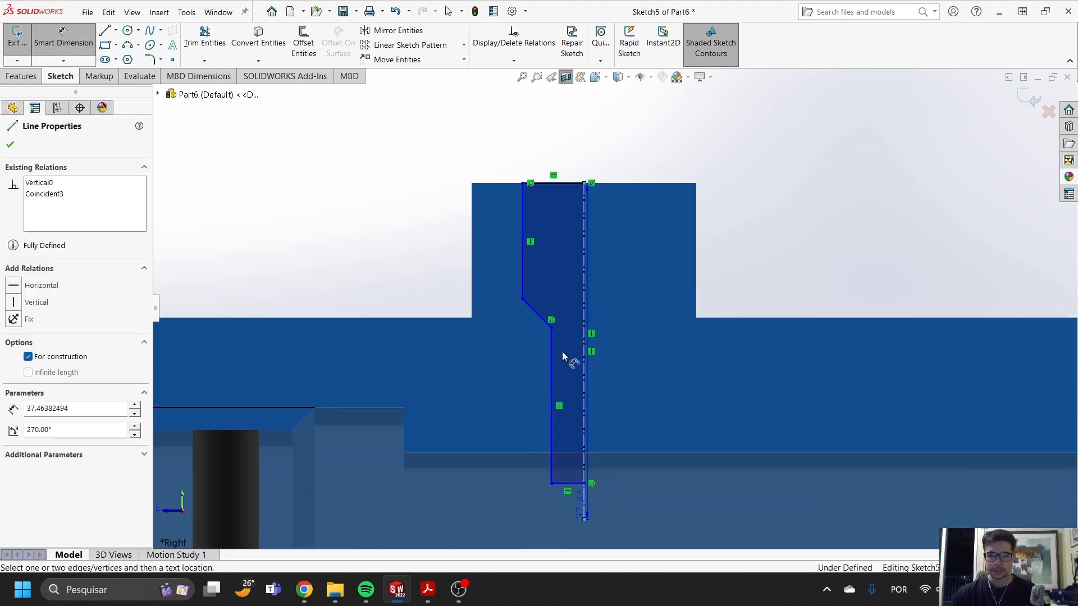
left_click(523, 233)
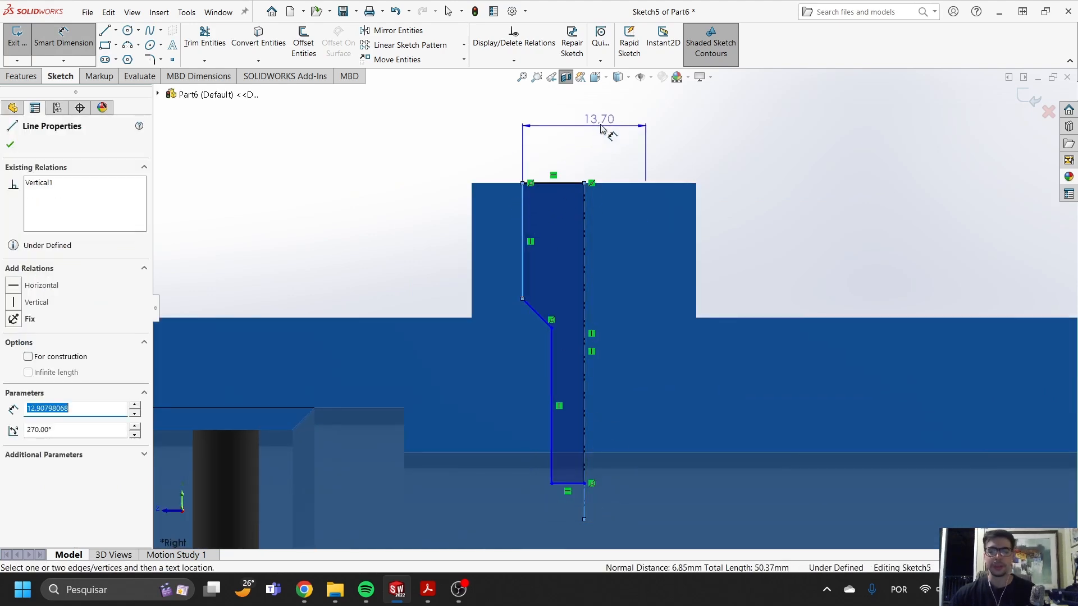
left_click(604, 131)
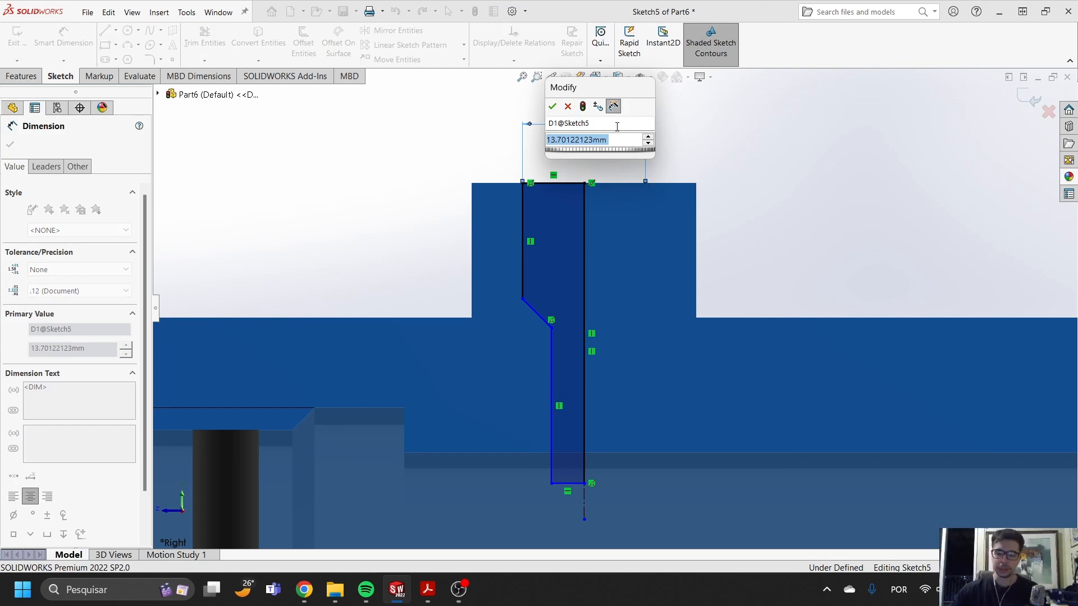
type("17.4")
key("Return")
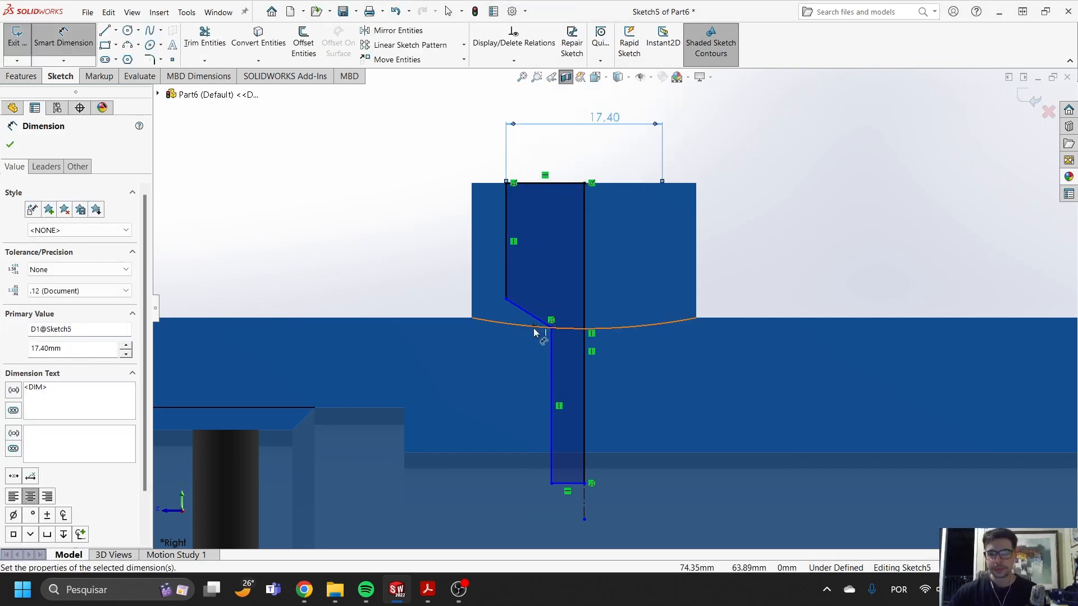
- Dimension the angle between the sloped shoulder and the upper vertical line as 59°
left_click(532, 321)
left_click(510, 264)
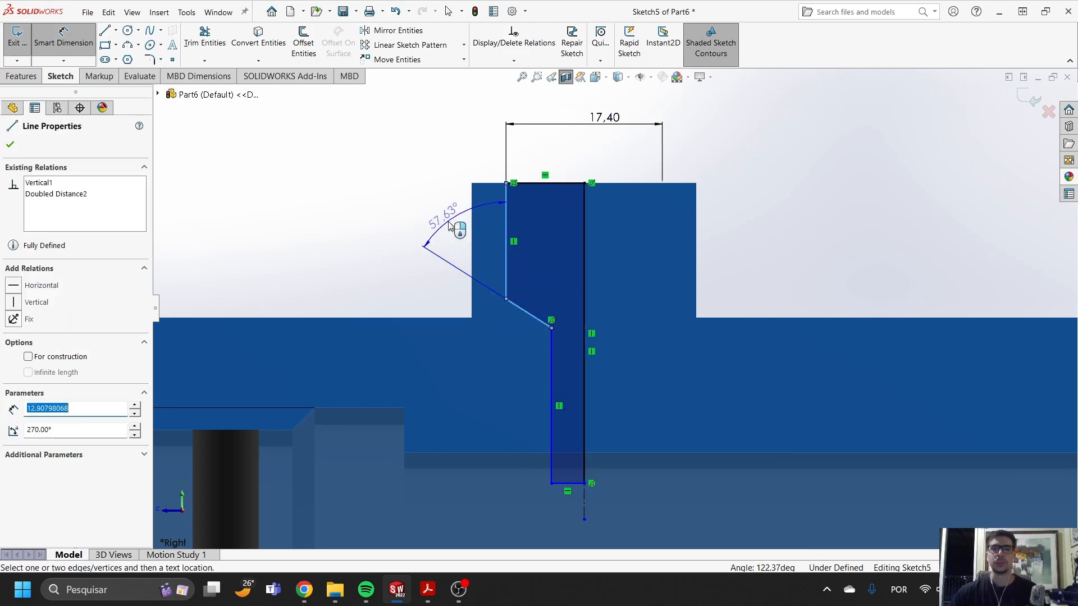
left_click(449, 224)
type("59")
key("Return")
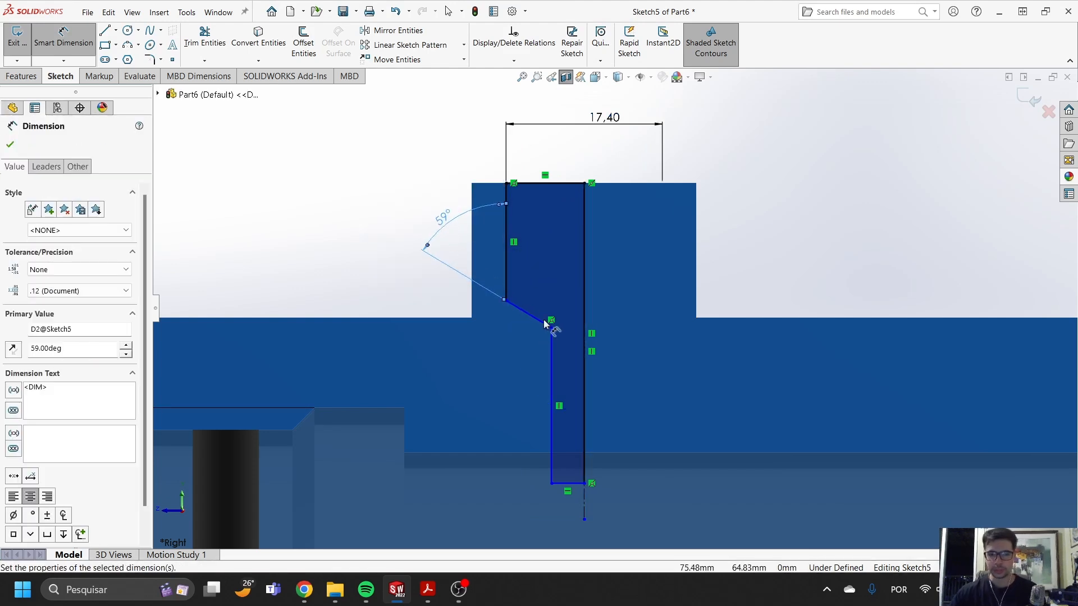
- Dimension the diameter of the profile's narrow lower section about the centerline as 7 mm
left_click(553, 350)
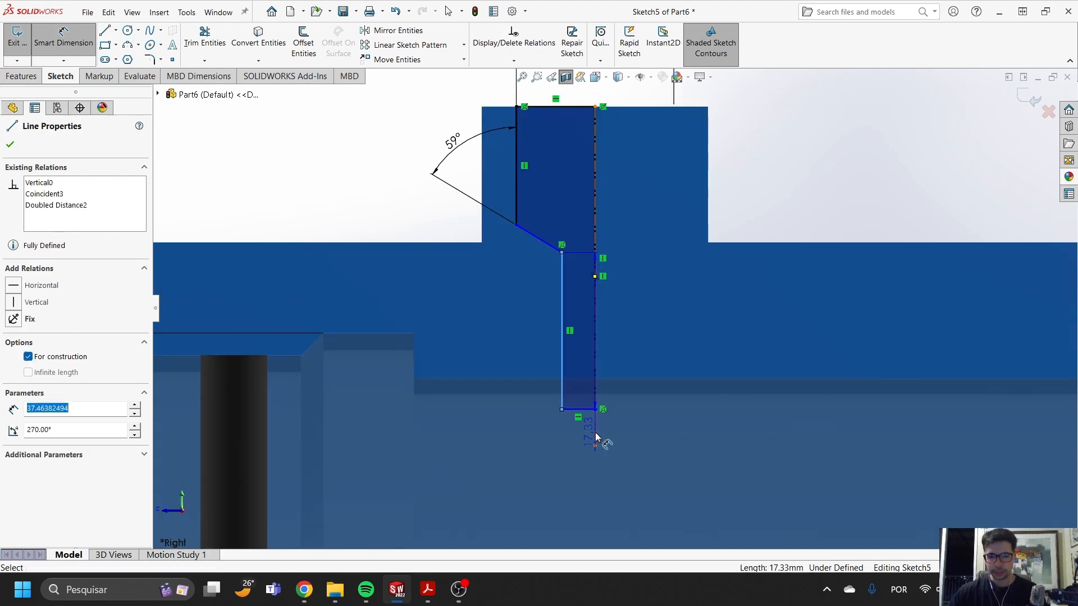
left_click(596, 437)
left_click(716, 467)
type("7")
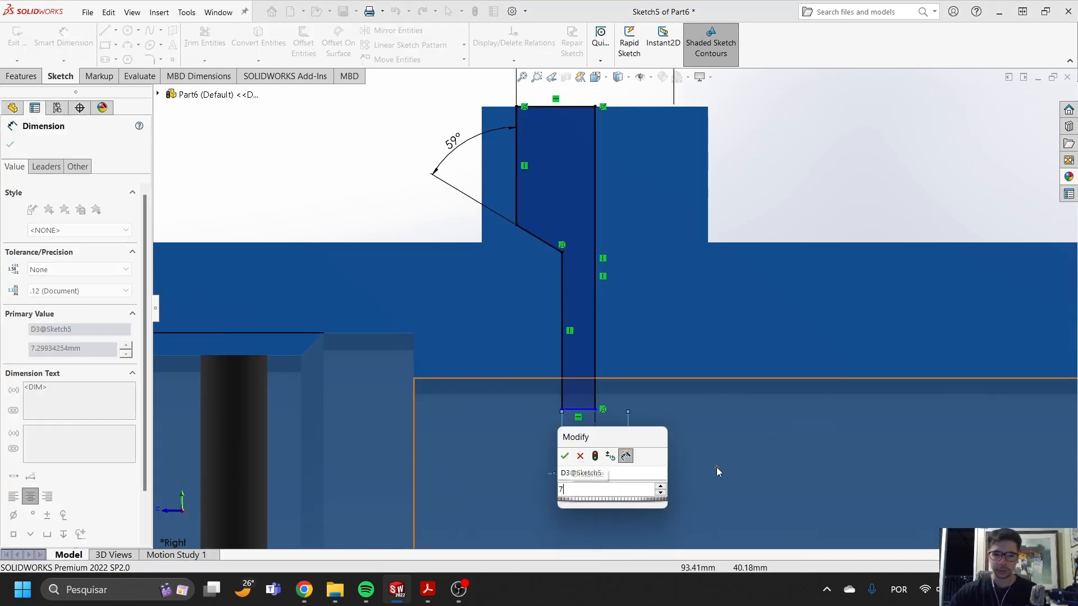
key("Return")
- Dimension the stepped profile's overall depth as 40 mm between its top and bottom edges
left_click(578, 409)
left_click(595, 418)
scroll(533, 214, "up", 3)
scroll(534, 210, "up", 2)
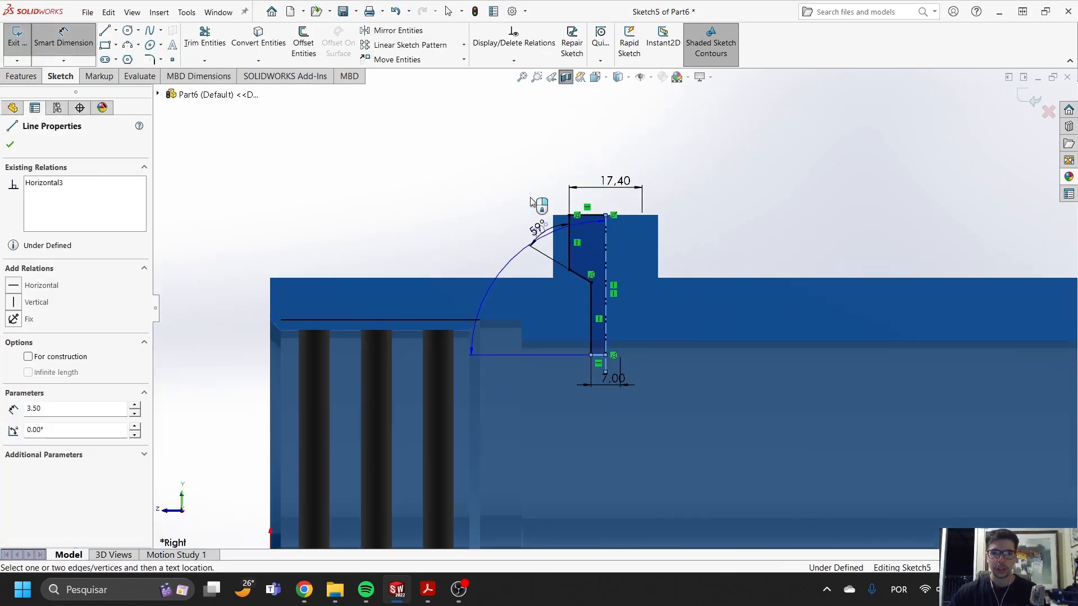
left_click(594, 216)
left_click(478, 257)
type("40")
key("Return")
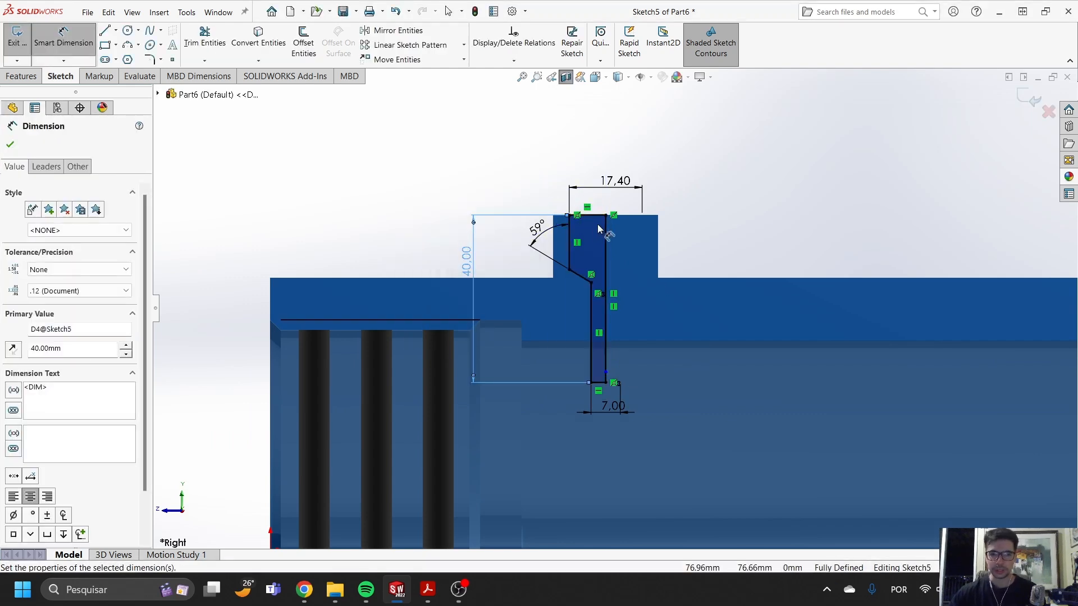
- Extend the centerline's lower end past the bottom edge of the stepped profile
scroll(596, 228, "down", 4)
scroll(625, 250, "up", 4)
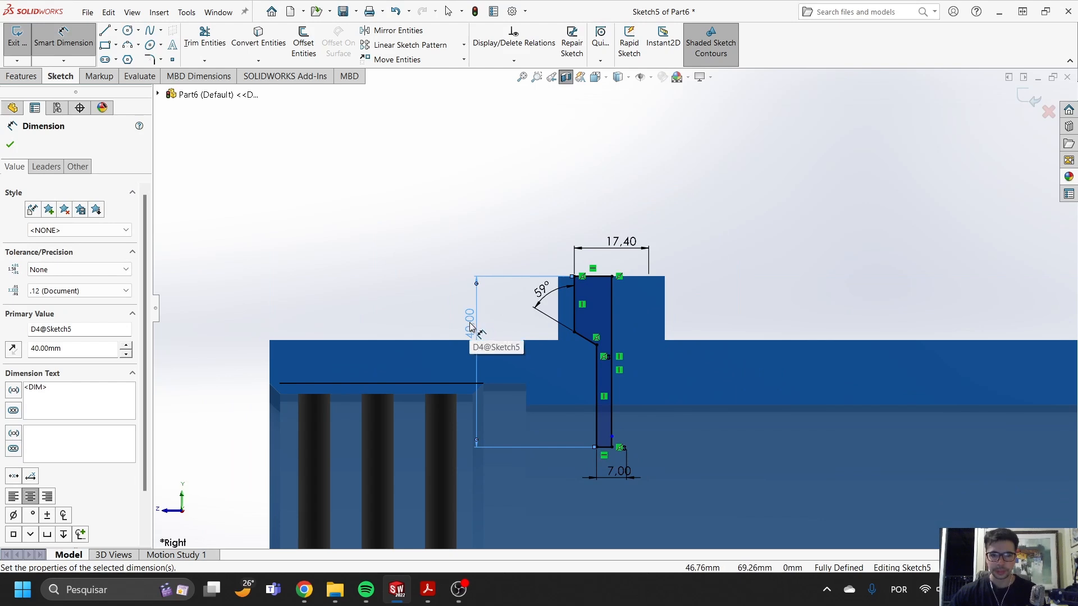
scroll(563, 430, "down", 4)
key("Escape")
left_click_drag(676, 430, 680, 479)
scroll(712, 389, "up", 4)
key("Escape")
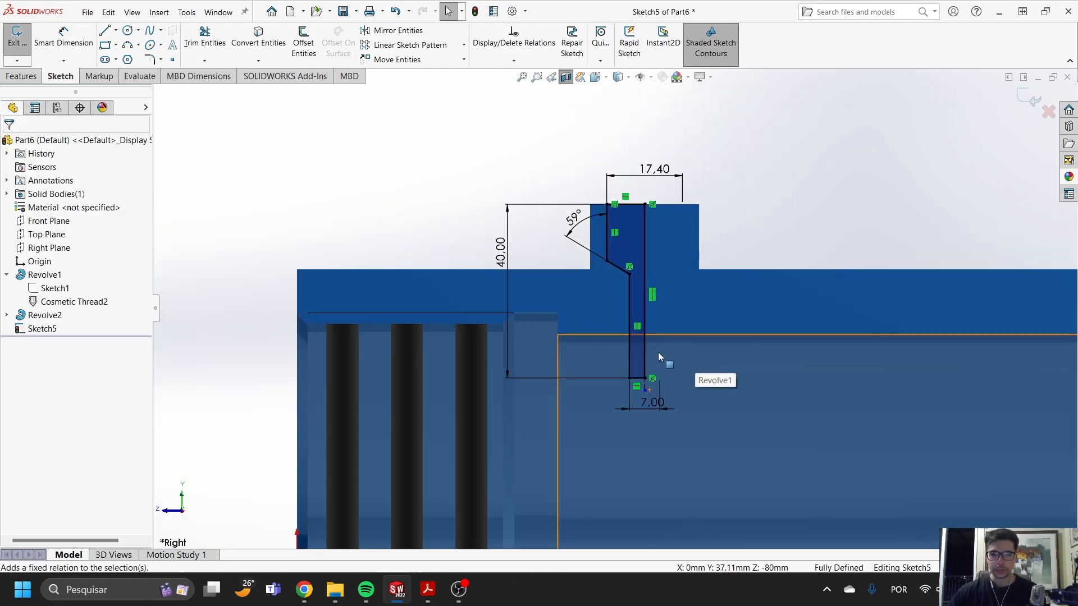
- Set the stepped profile's overall depth to 33 mm
double_click(500, 245)
type("30")
key("Return")
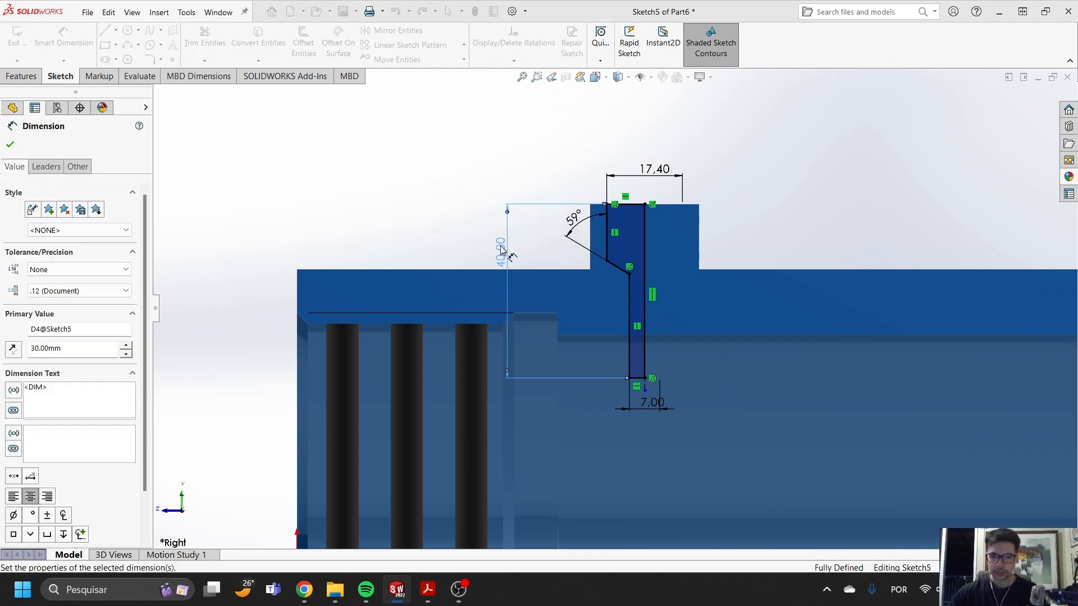
double_click(501, 245)
type("33")
key("Return")
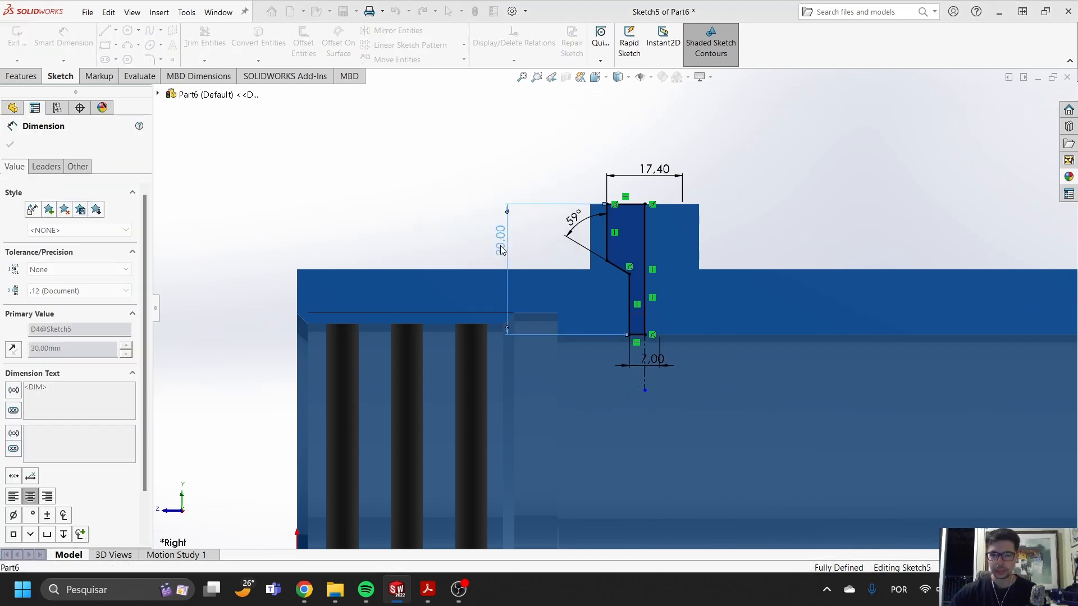
- Cut-revolve the stepped profile 360° about its centerline and turn off the section view
left_click(29, 79)
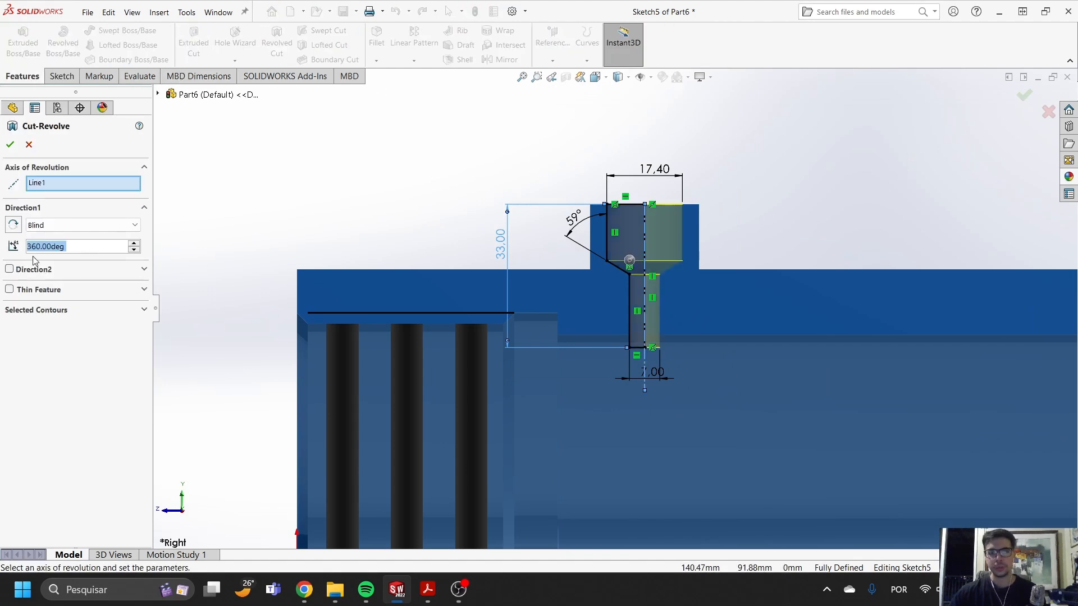
scroll(648, 224, "down", 3)
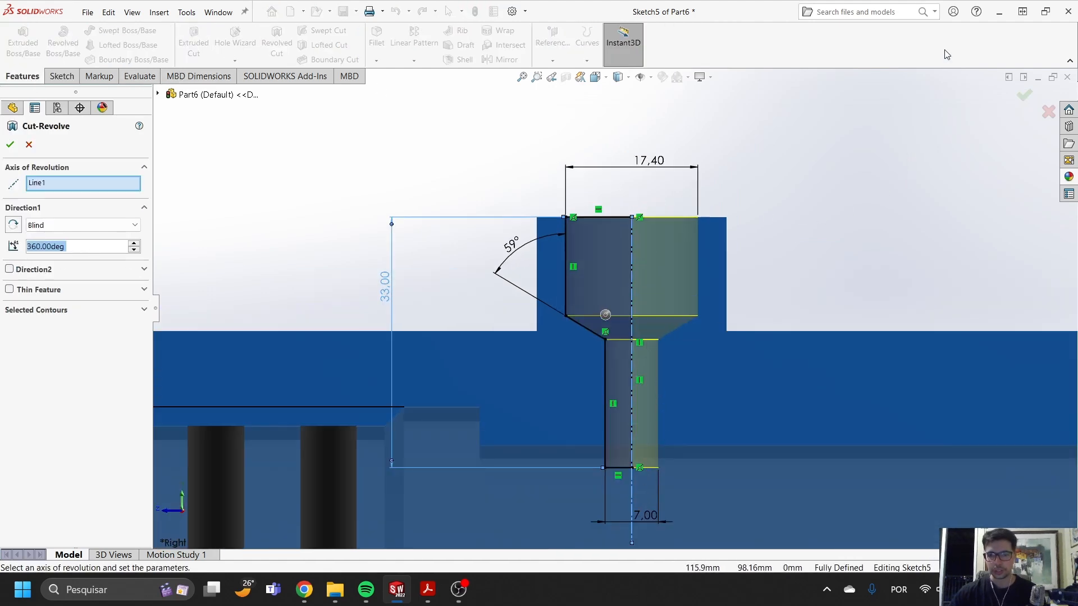
left_click(1017, 97)
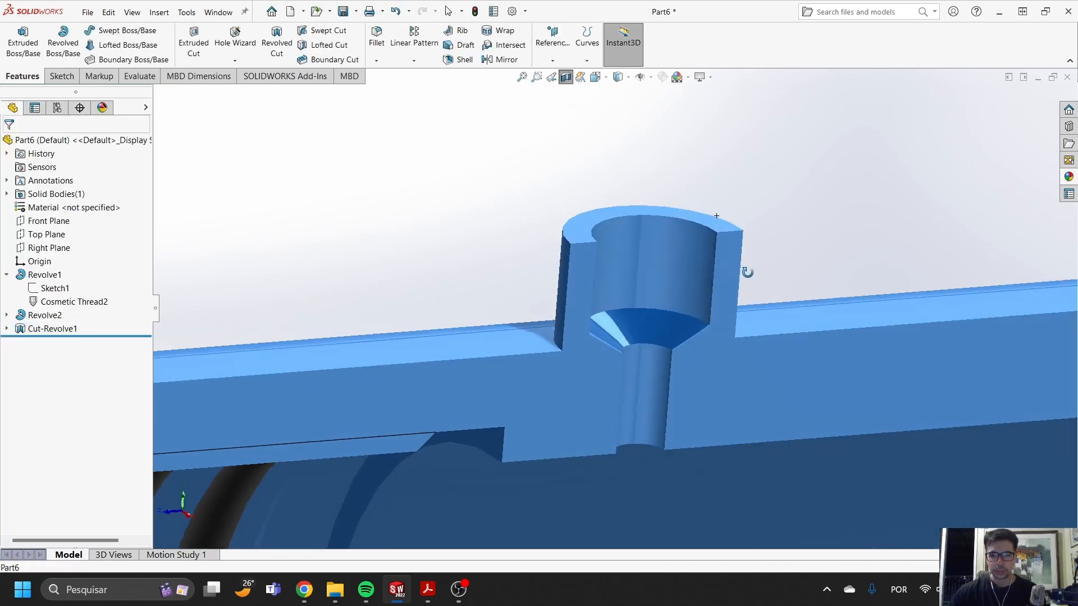
left_click(566, 77)
scroll(673, 230, "down", 3)
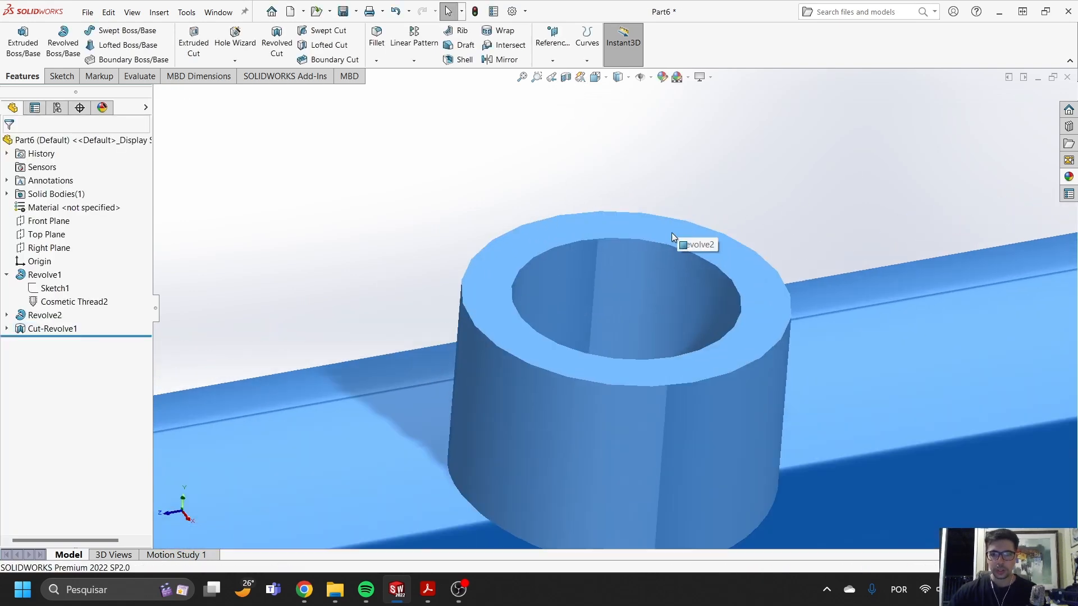
left_click(655, 241)
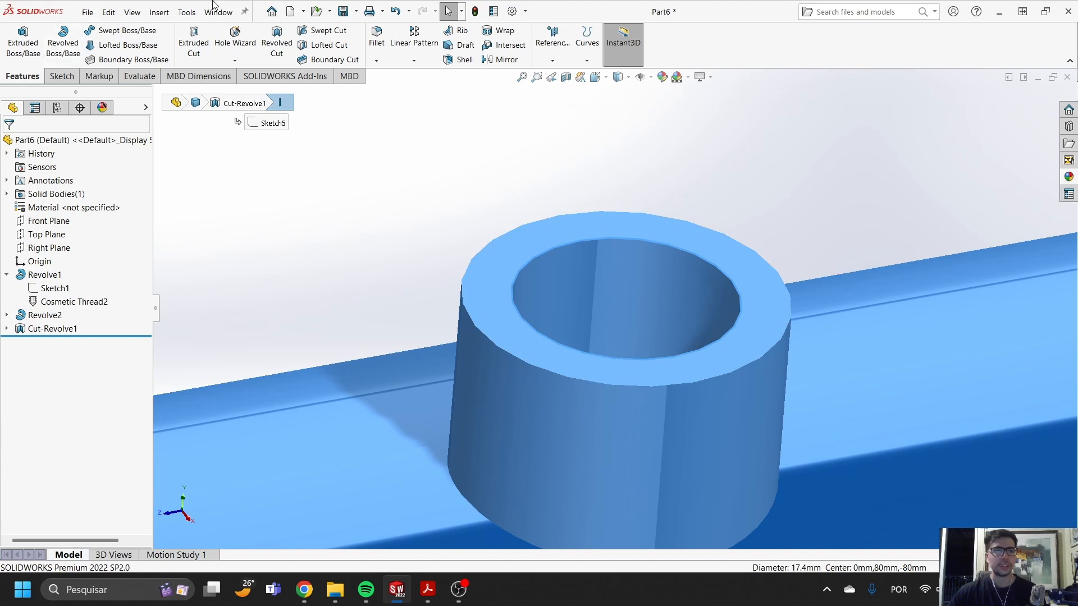
left_click(165, 10)
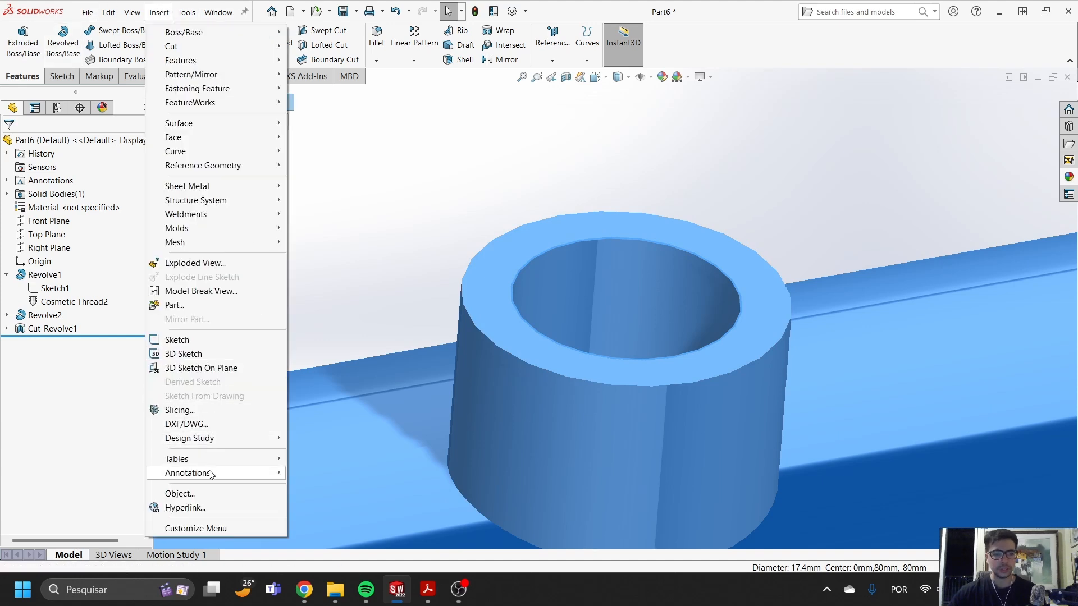
mouse_move(212, 474)
left_click(344, 417)
left_click(79, 227)
left_click(64, 251)
left_click(65, 257)
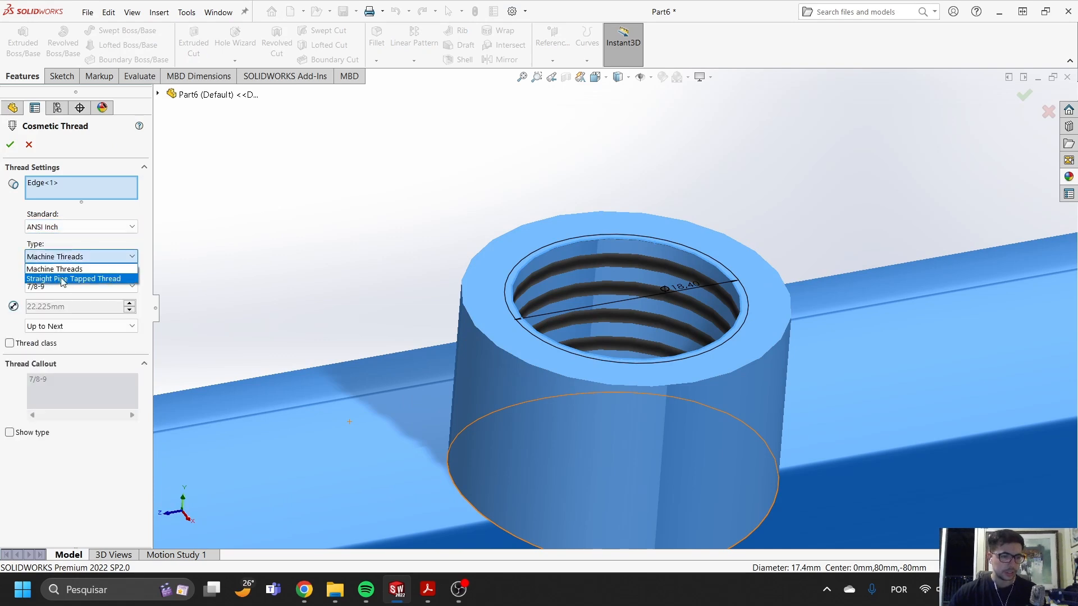
left_click(83, 279)
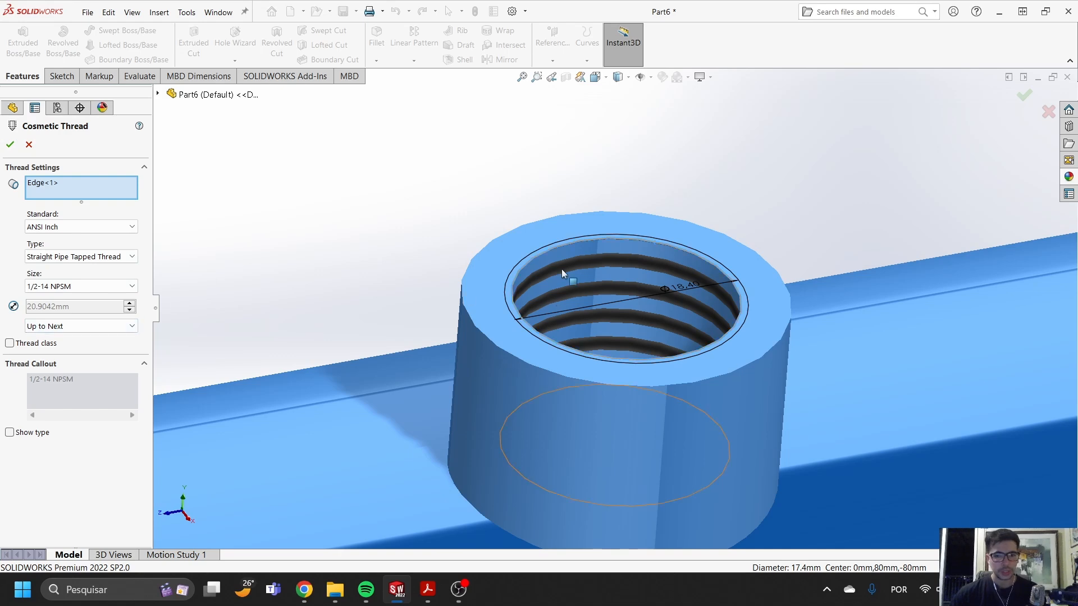
middle_click_drag(562, 279, 531, 293)
left_click(29, 145)
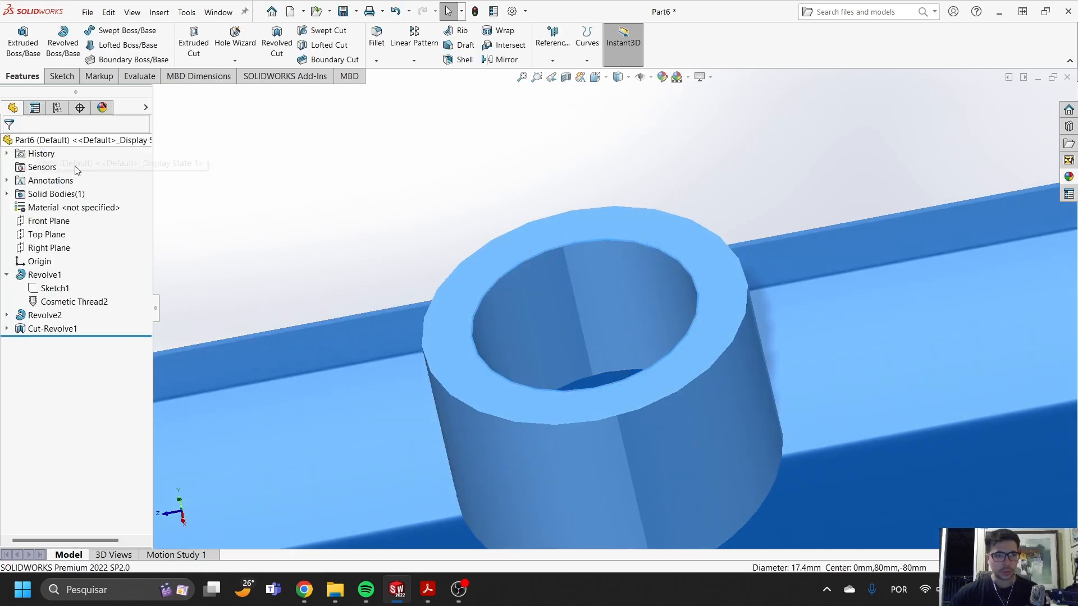
- Reopen the port cut's sketch, detach the sloped shoulder's lower end from the boss's base edge and move the shoulder up
left_click(532, 290)
left_click(6, 329)
left_click(55, 342)
left_click(75, 306)
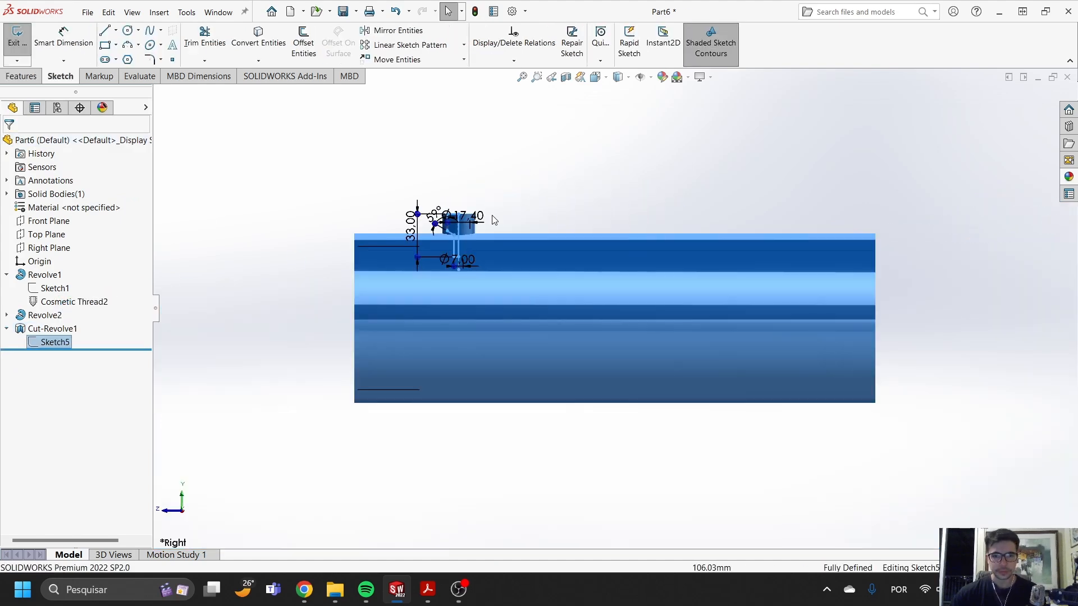
scroll(494, 217, "down", 10)
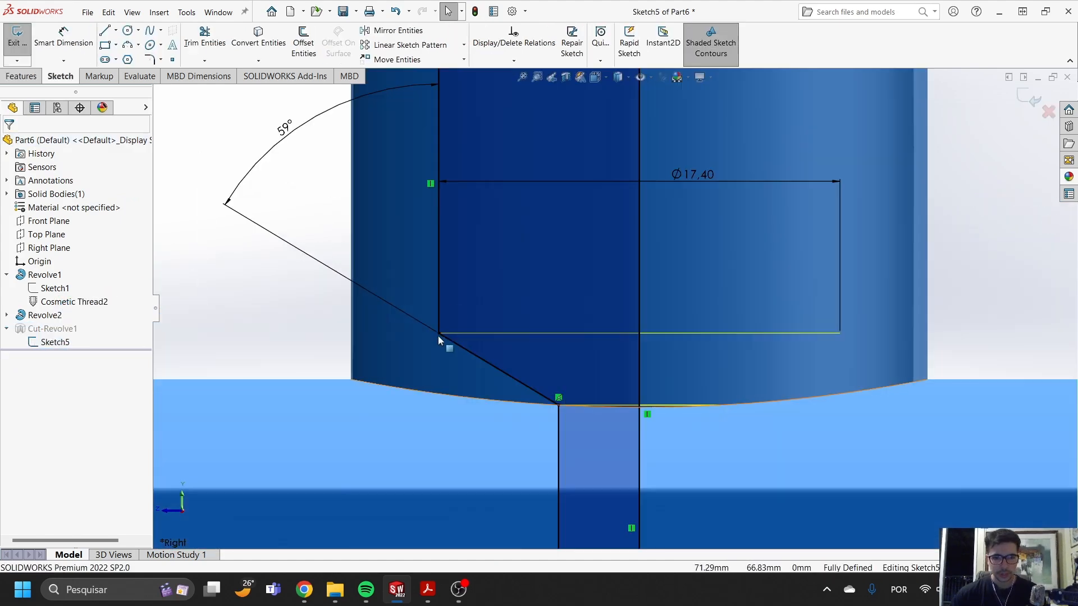
left_click(439, 335)
key("Escape")
scroll(584, 296, "up", 4)
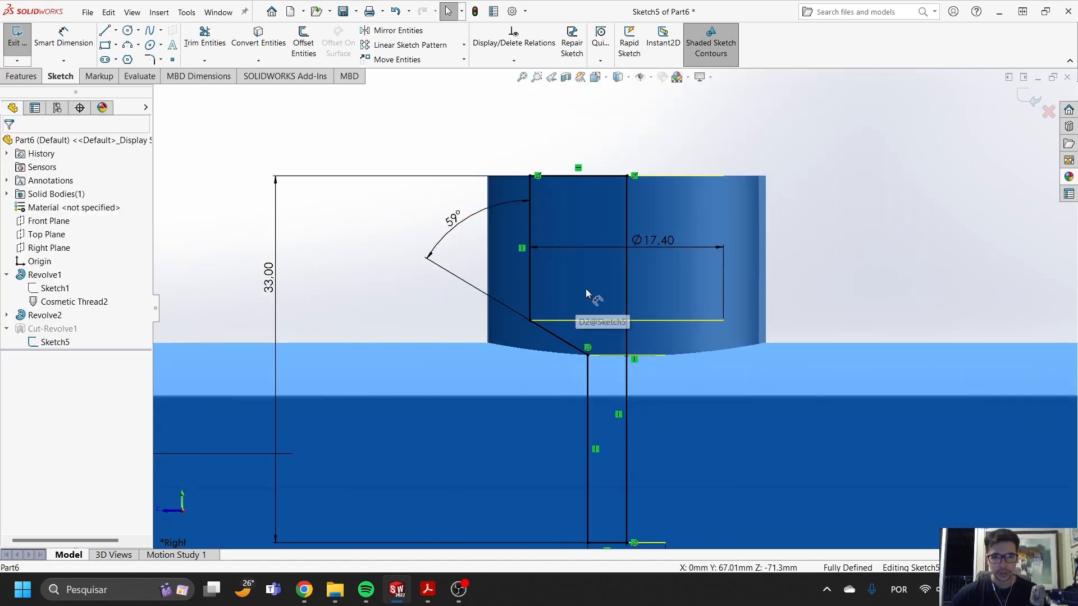
left_click_drag(654, 241, 650, 248)
key("Escape")
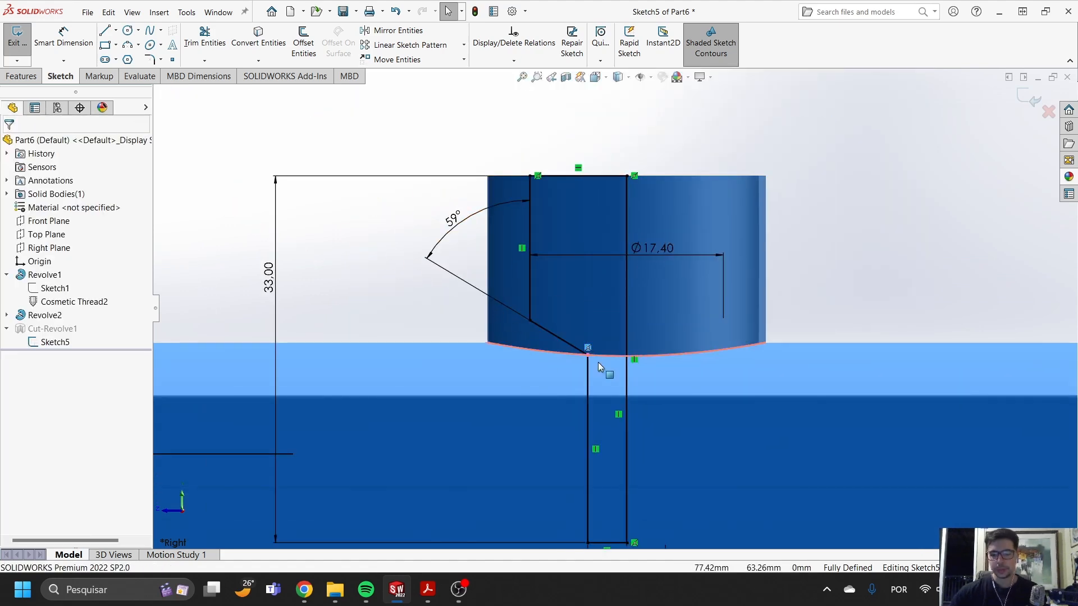
mouse_move(588, 348)
left_mouse_down()
mouse_move(532, 279)
mouse_move(531, 297)
left_mouse_up()
- Dimension the depth of the profile's wide upper section as 12 mm and exit the sketch
left_click(77, 50)
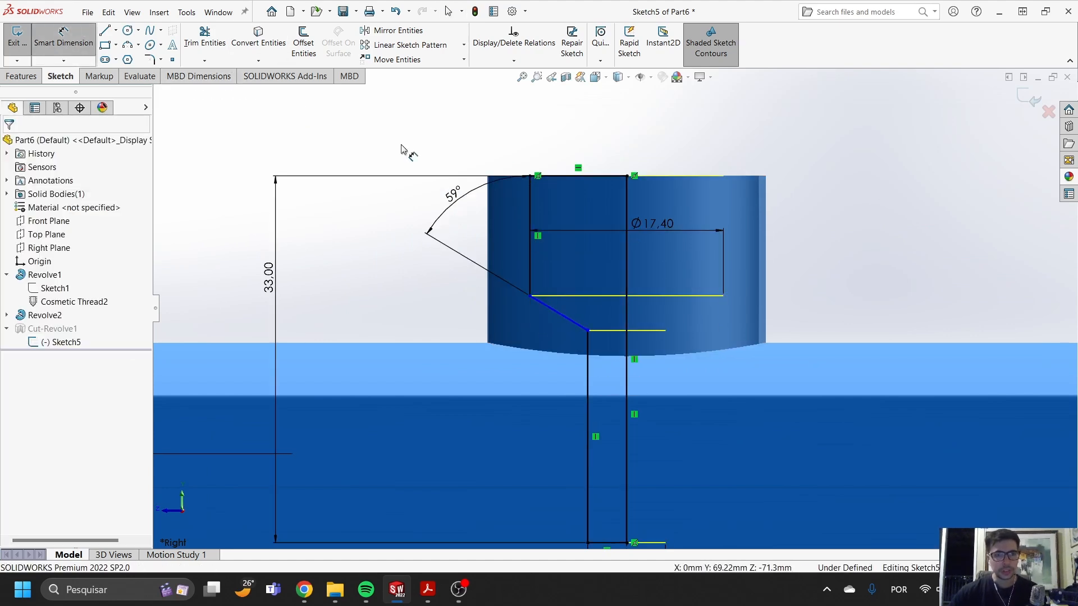
left_click(563, 176)
left_click(530, 296)
left_click(388, 264)
type("12")
key("Return")
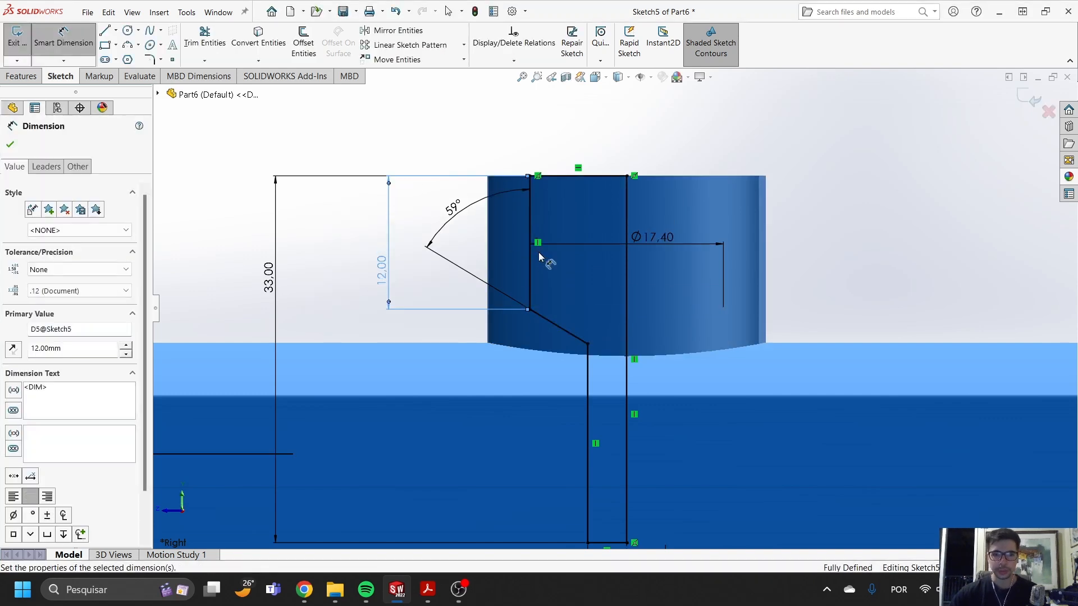
left_click(1032, 99)
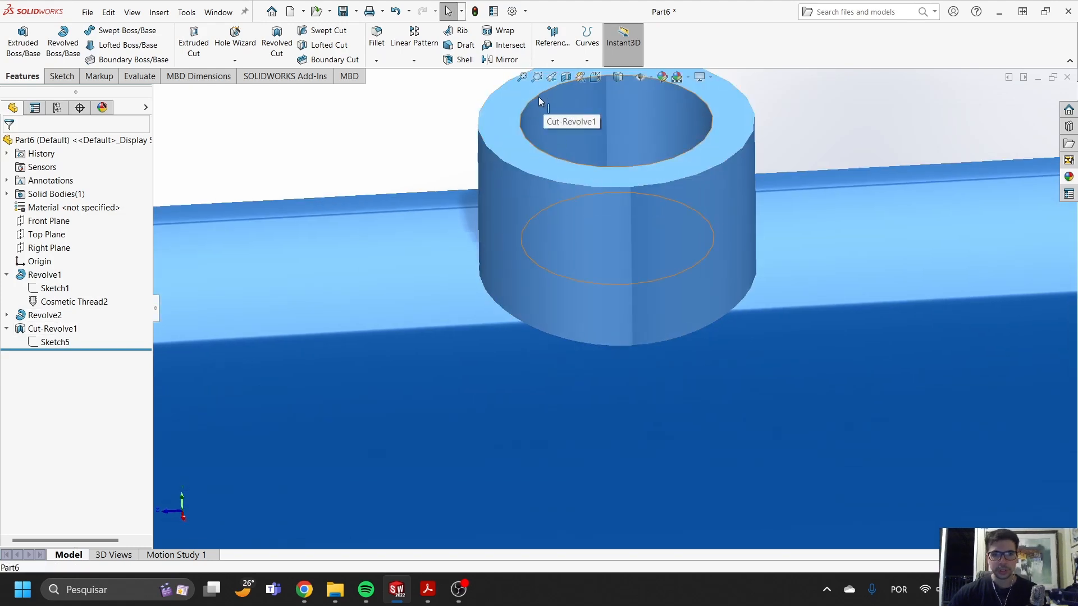
- Start a cosmetic thread on the port hole's upper circular edge as an ANSI Inch Straight Pipe Tapped Thread, size 1/2-14 NPSM
left_click(538, 98)
left_click(159, 12)
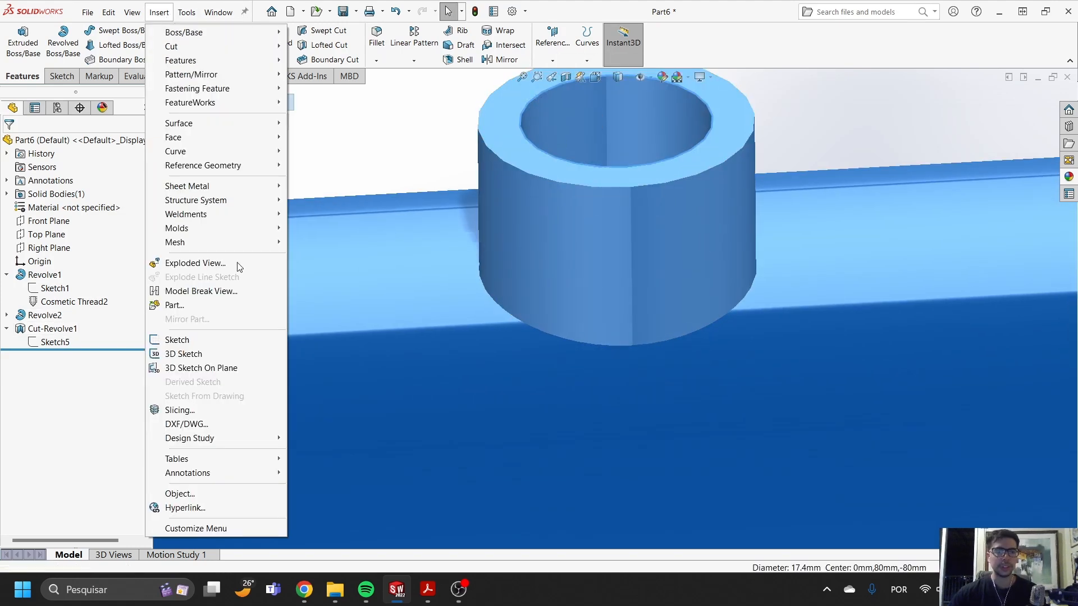
mouse_move(193, 469)
left_click(319, 418)
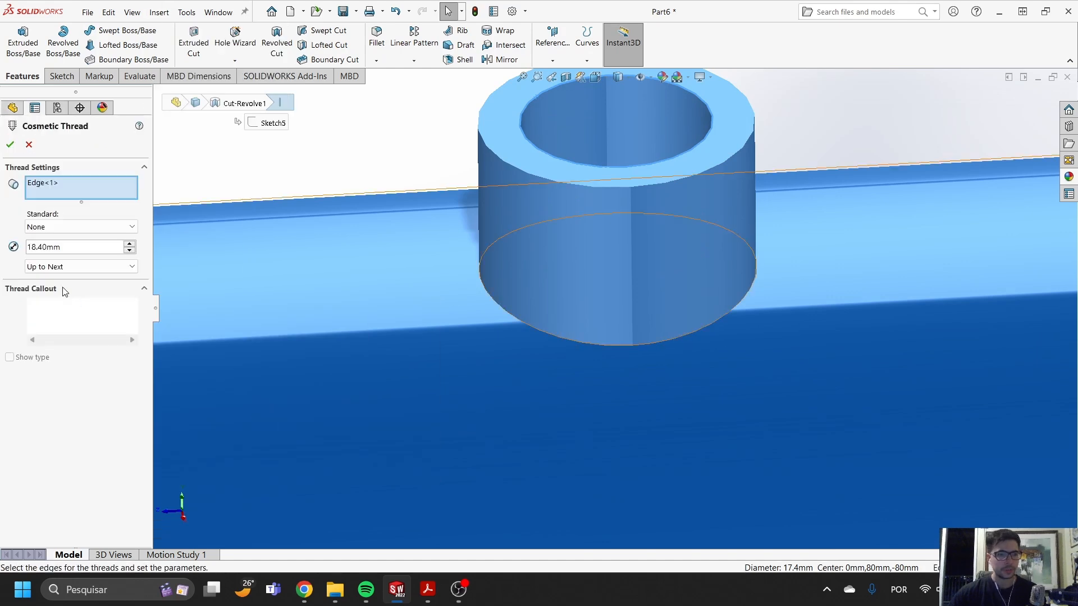
left_click(74, 227)
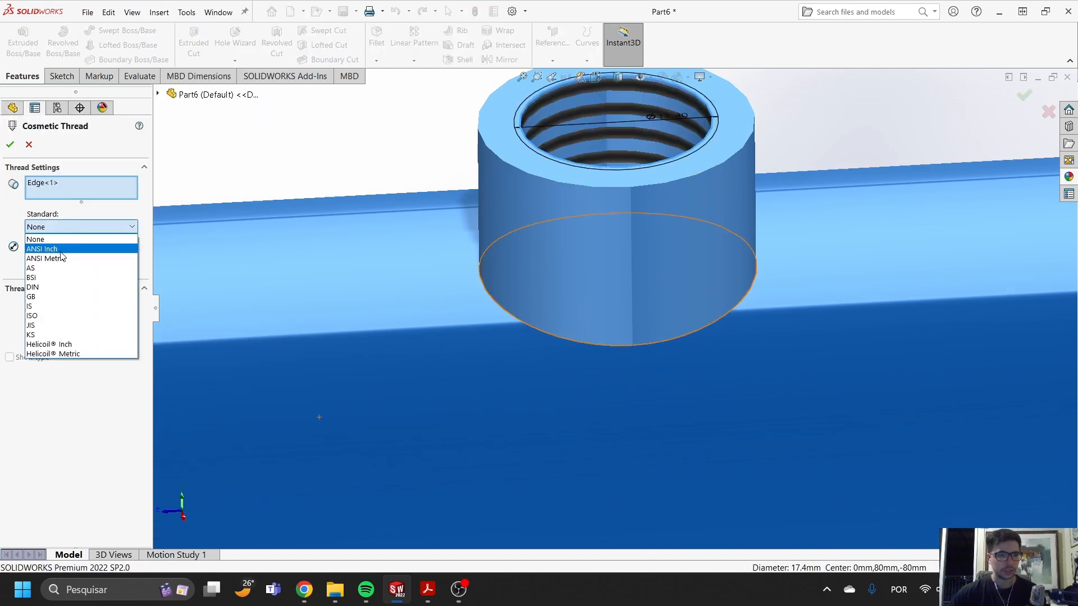
left_click(73, 244)
left_click(55, 258)
left_click(65, 278)
- Make the port's cosmetic thread blind with a depth of 10 mm and create it
left_click(63, 327)
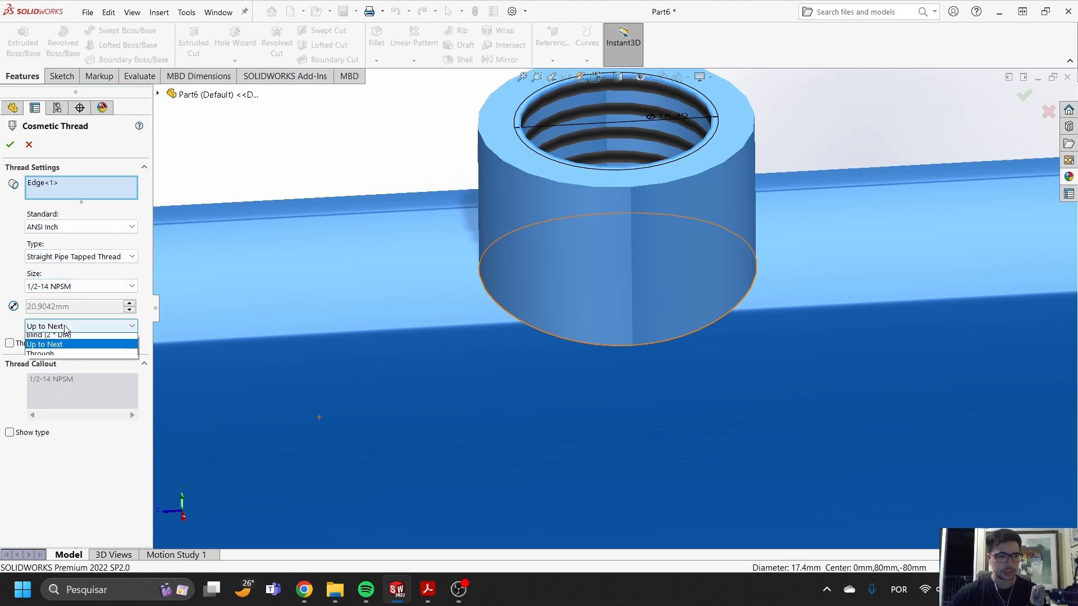
left_click(59, 339)
type("10")
key("Return")
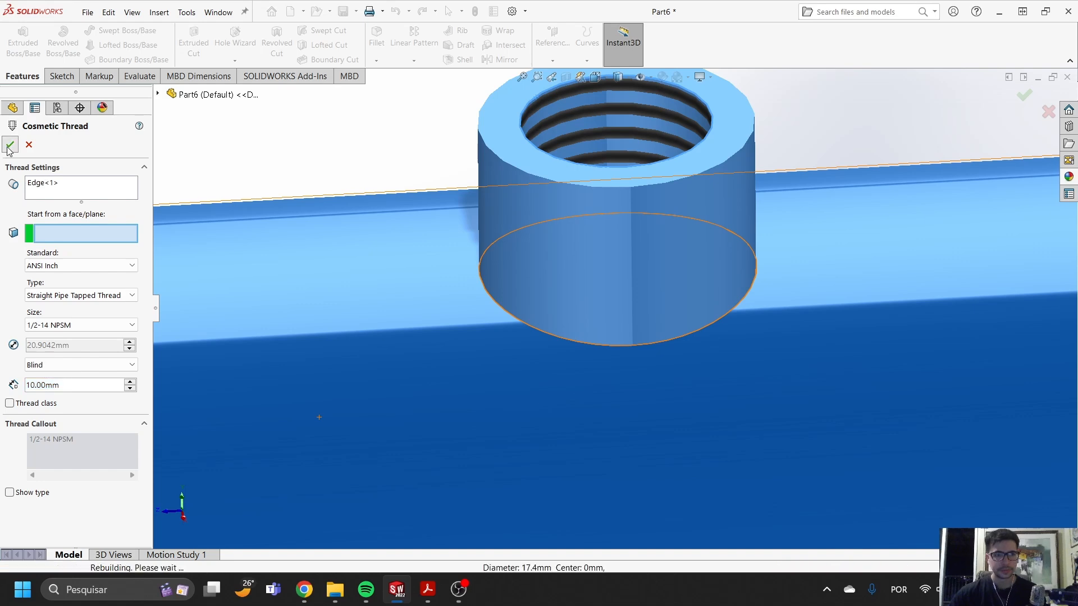
left_click(10, 145)
- Examine the threaded port and the barrel's interior in a section view, and return to the full model
scroll(658, 223, "up", 5)
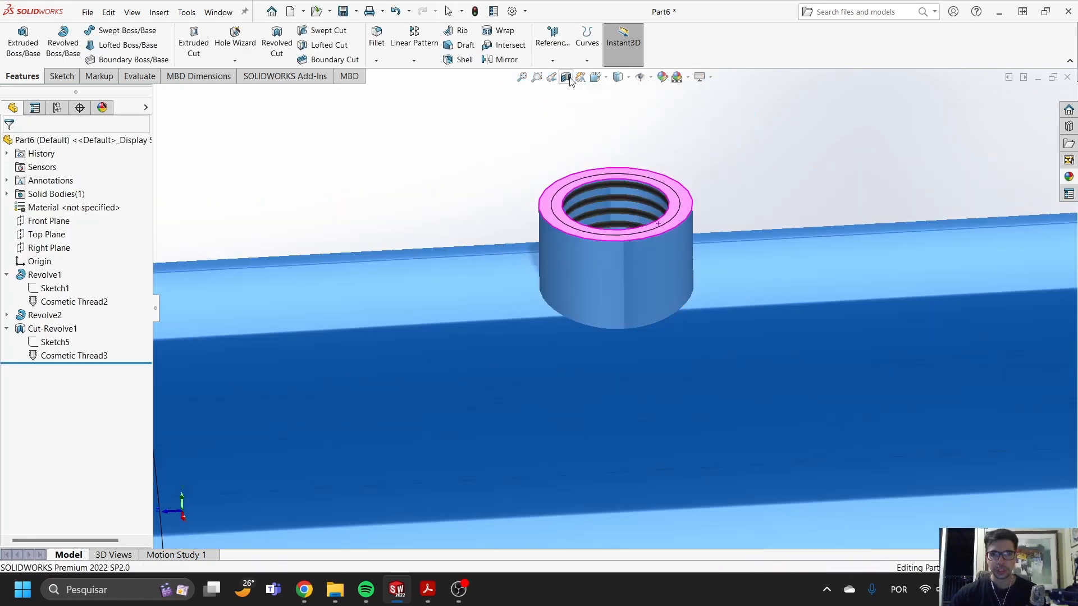
left_click(566, 77)
left_click(1025, 95)
scroll(865, 258, "up", 10)
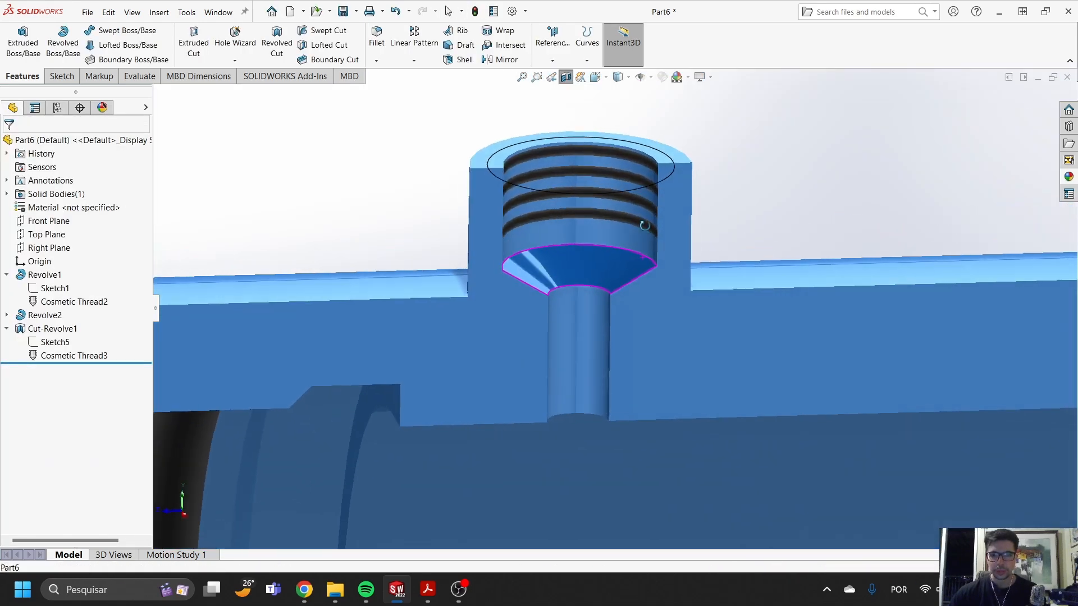
scroll(706, 327, "up", 1)
middle_click_drag(704, 285, 728, 302)
left_click(552, 77)
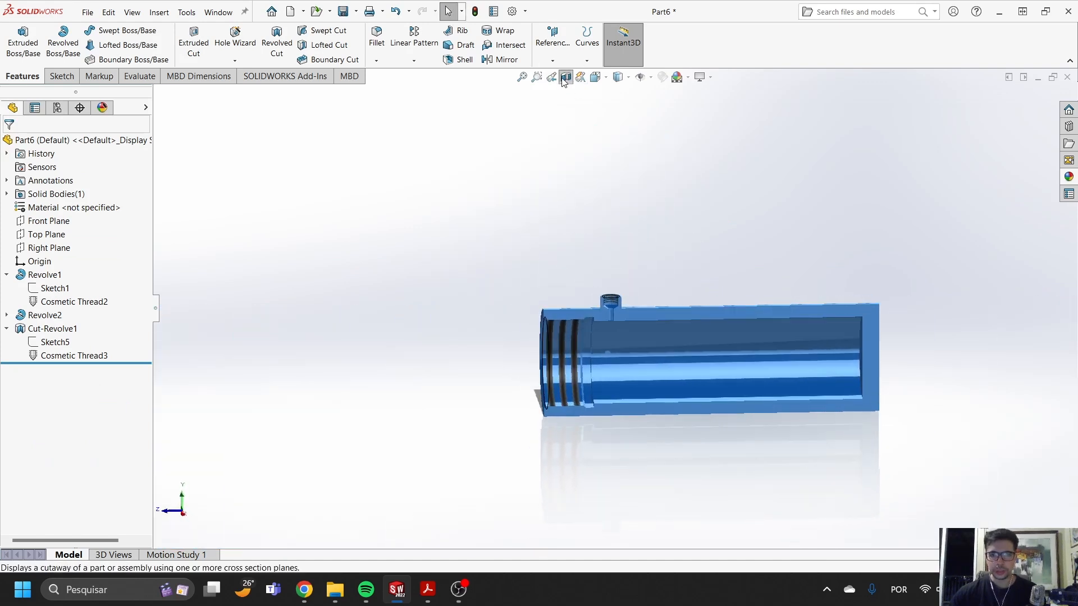
left_click(566, 77)
scroll(638, 265, "down", 3)
scroll(722, 380, "up", 3)
key("f")
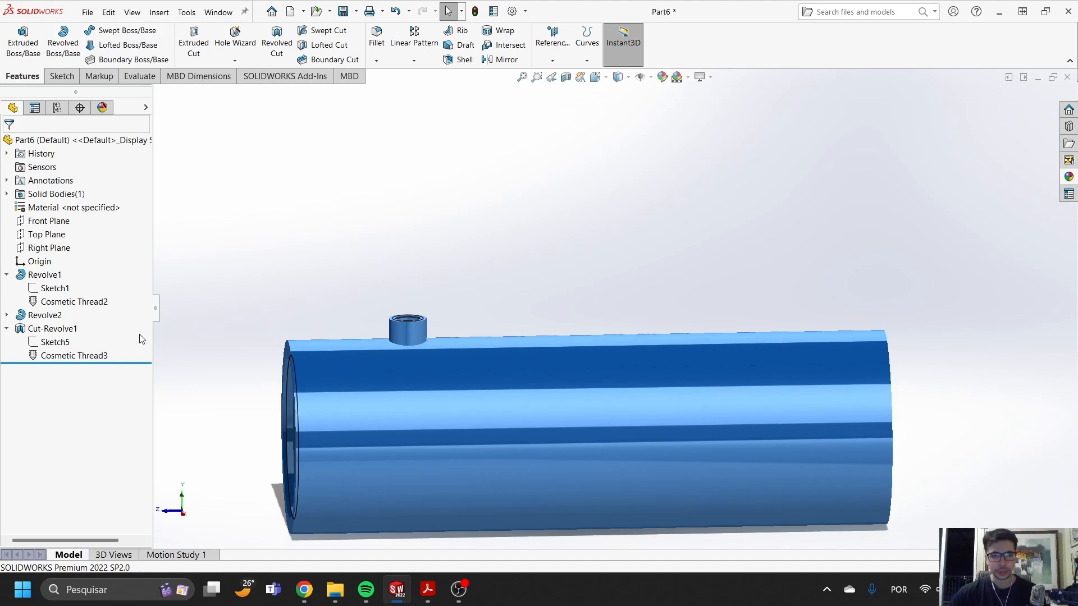
- Start a linear pattern of the port boss and its revolved cut, using the Front Plane as direction and reversing it along the barrel
left_click(45, 315)
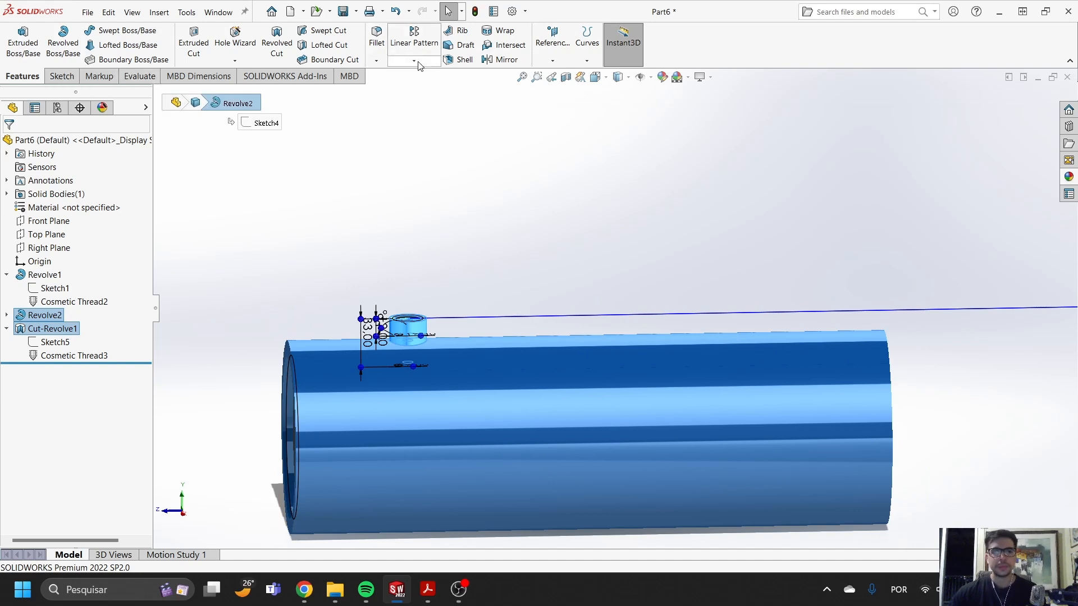
left_click(414, 38)
middle_click_drag(471, 214, 514, 254)
left_click(160, 94)
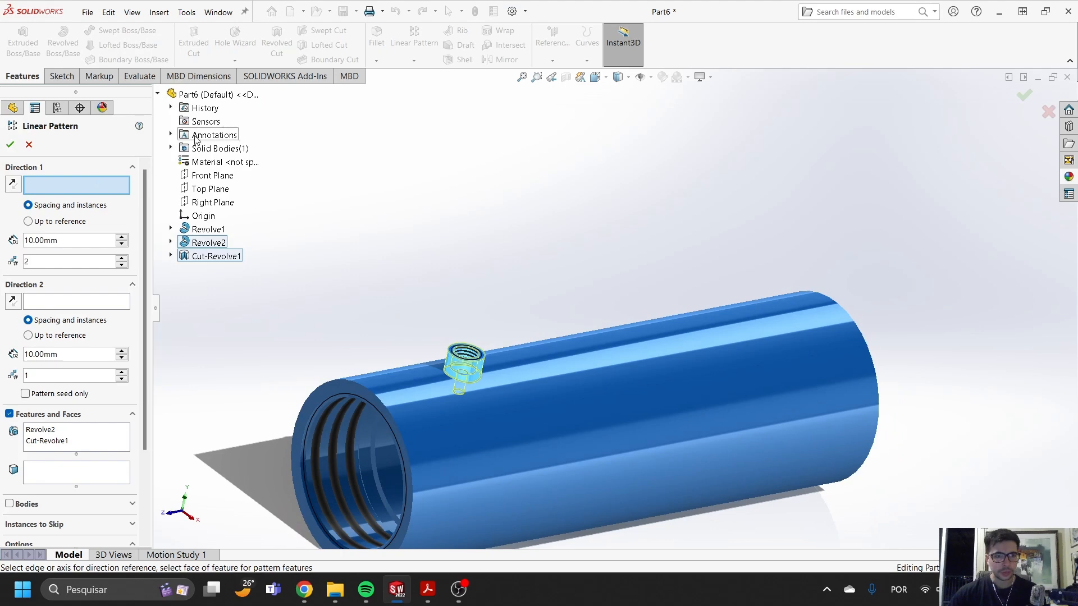
left_click(216, 180)
middle_click_drag(483, 354, 494, 417)
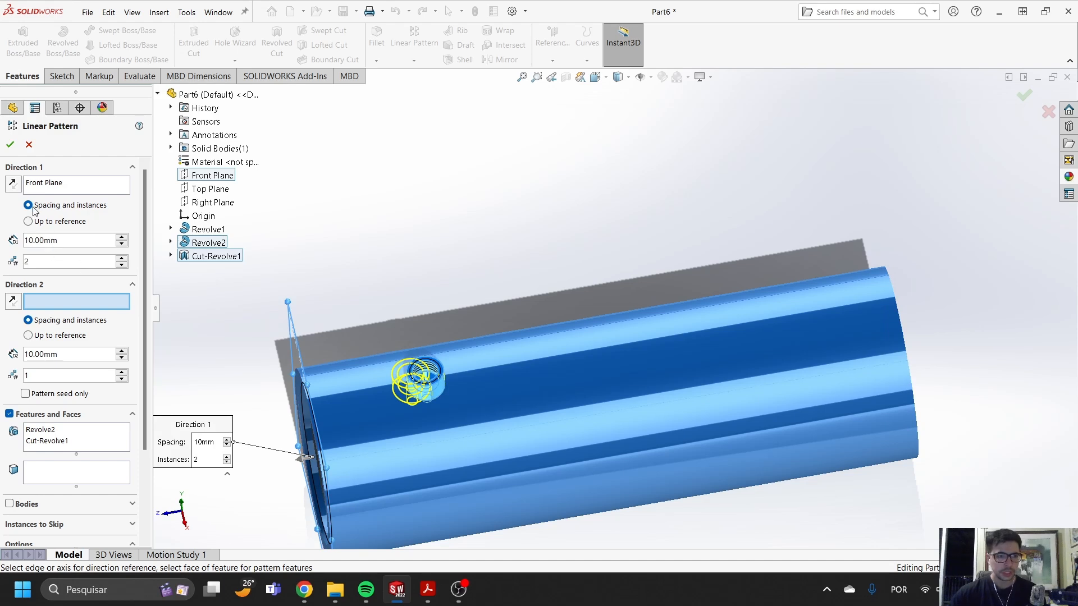
left_click(15, 188)
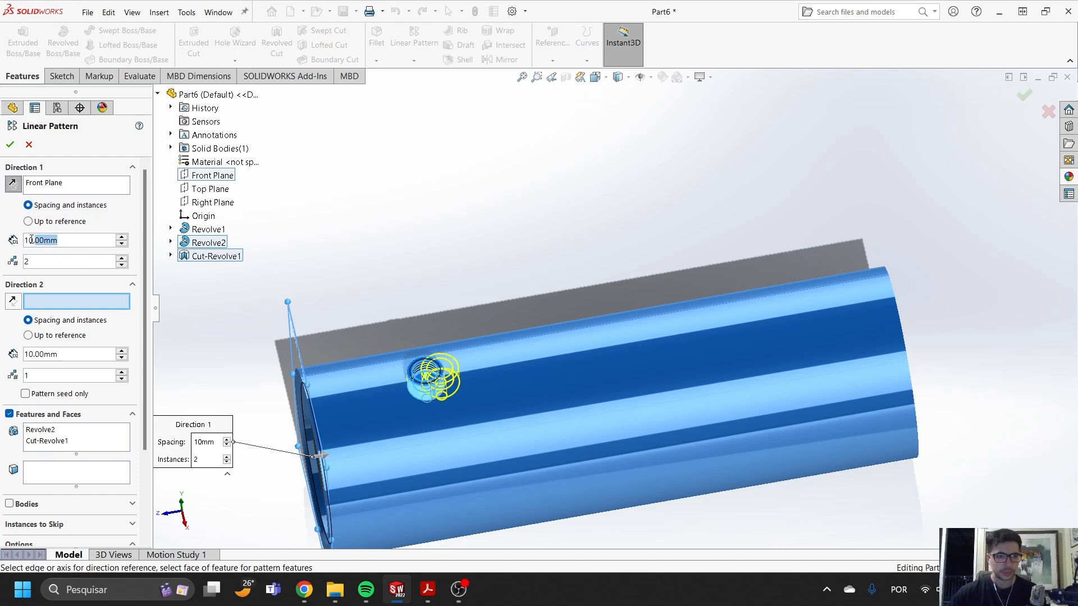
- Set the pattern spacing to 300 mm with 2 instances and create the second port near the barrel's closed end
type("80")
key("Return")
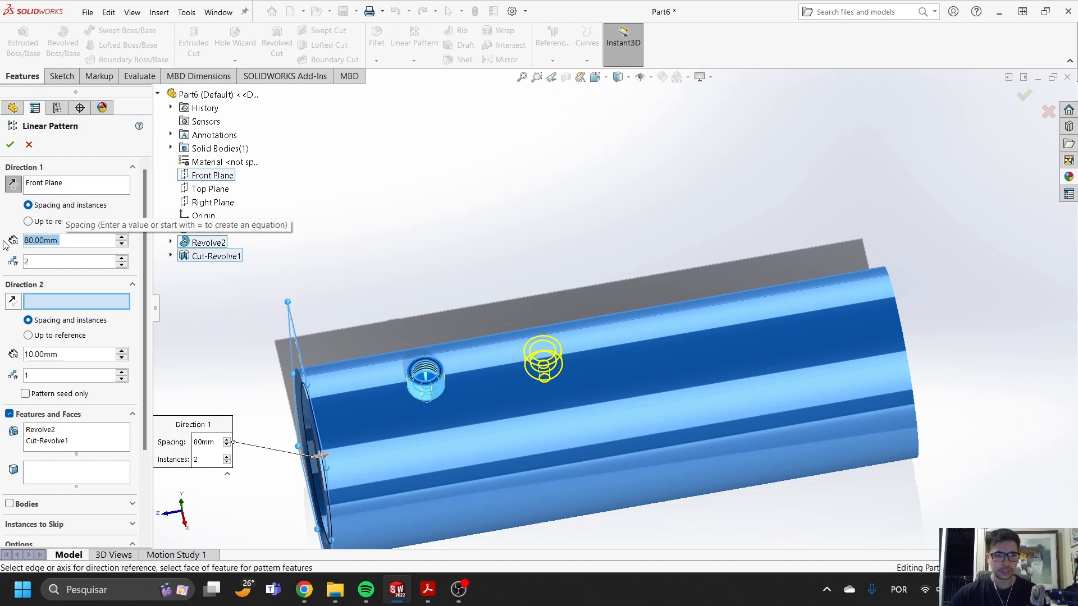
type("200")
key("Return")
type("300")
key("Return")
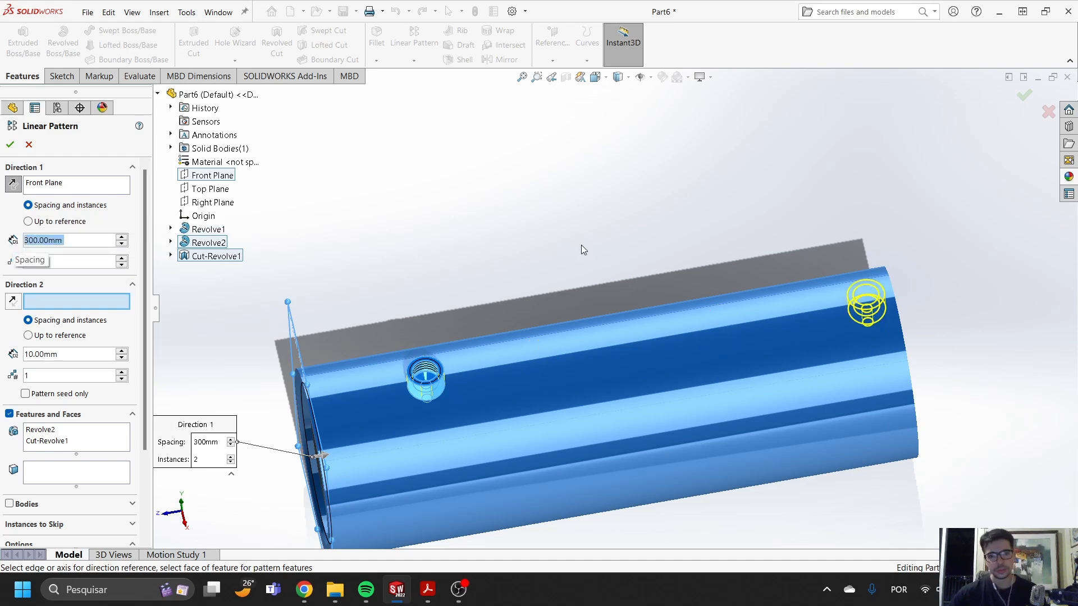
left_click(10, 146)
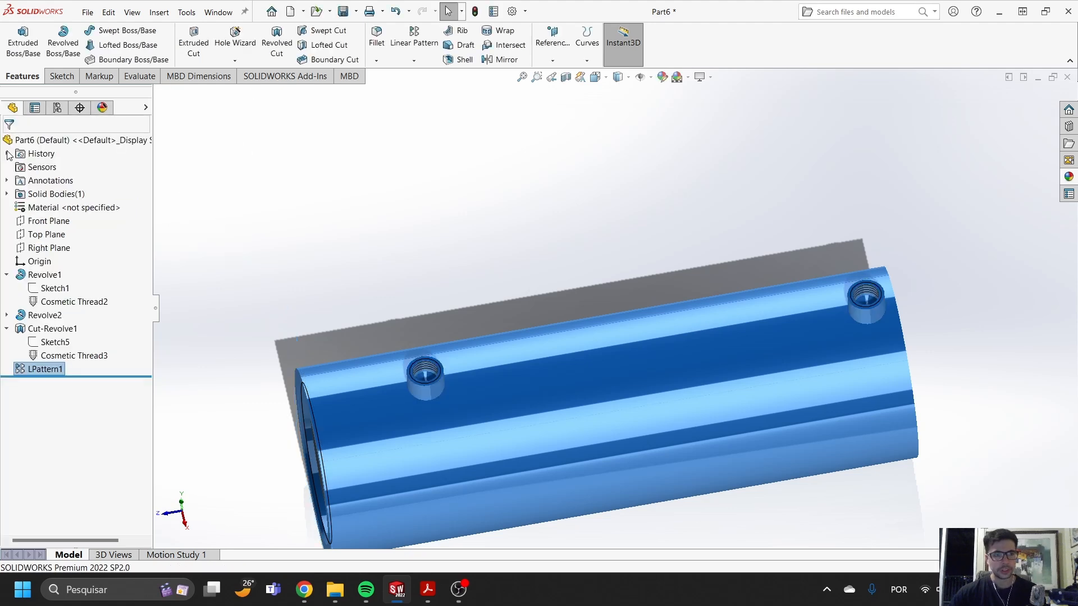
key("ctrl+4")
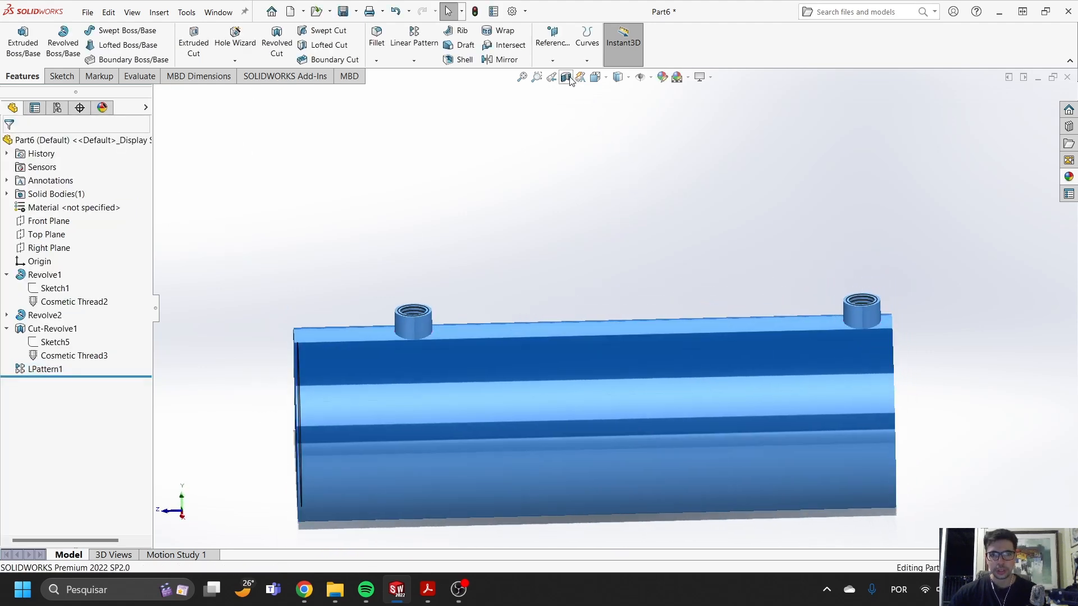
- Cut the barrel in a section view and examine the second port where it meets the closed end
left_click(566, 76)
left_click(1028, 94)
scroll(864, 316, "down", 7)
middle_click_drag(775, 318, 740, 292)
scroll(739, 292, "up", 5)
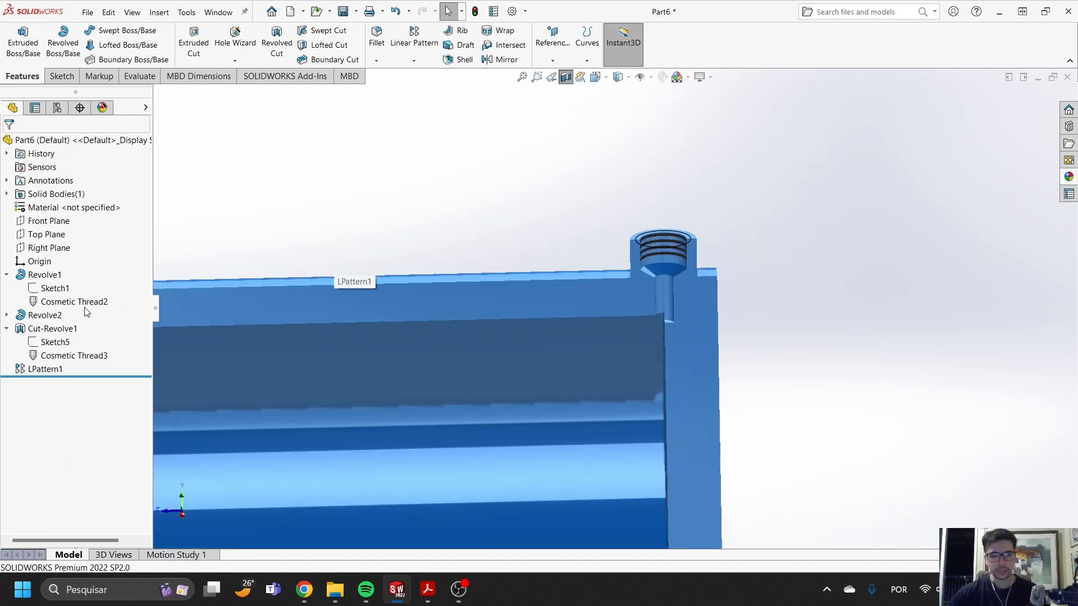
- Edit the port's linear pattern and set its spacing to 290 mm
left_click(66, 371)
left_click(66, 337)
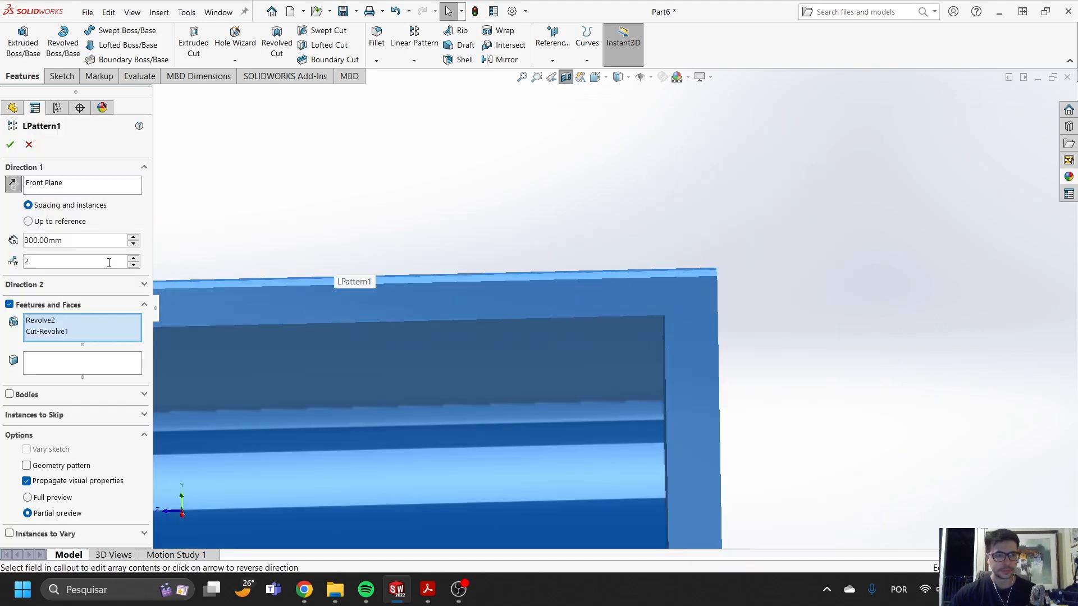
type("290")
key("Return")
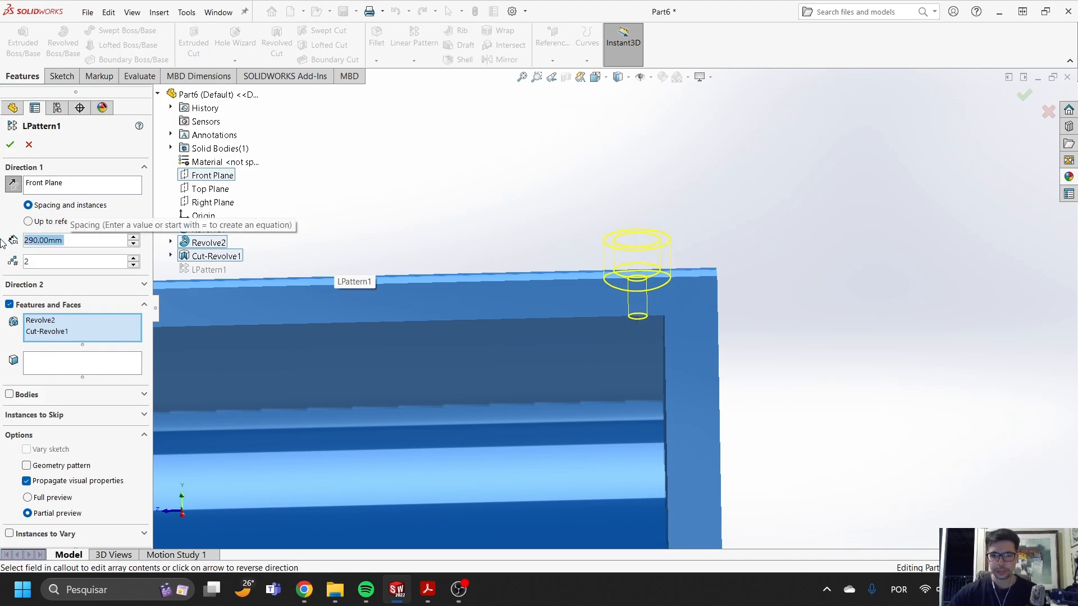
left_click(1024, 95)
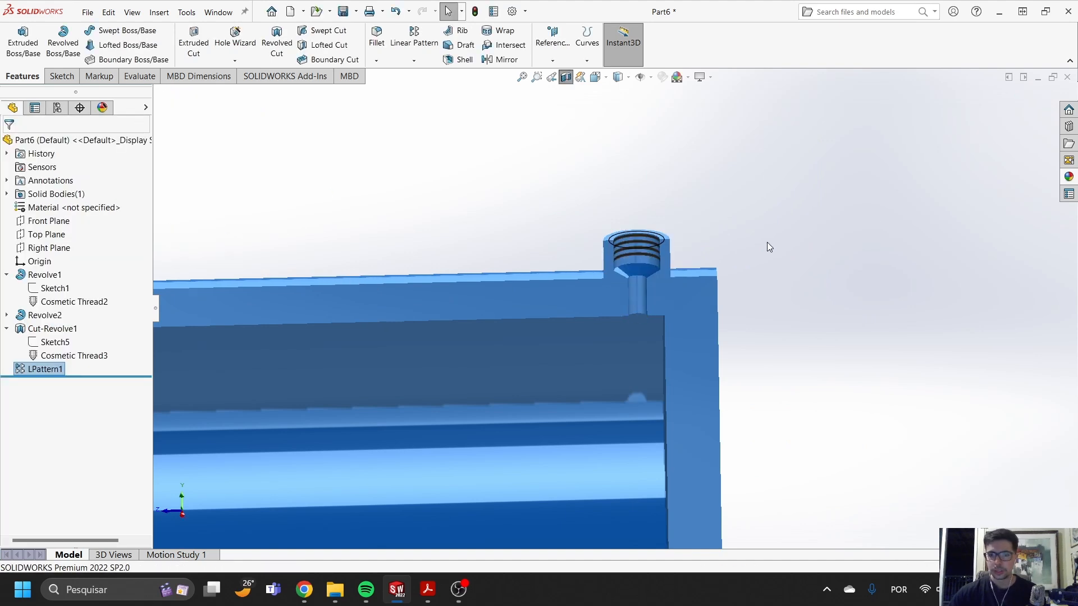
- Examine both threaded ports and the bore in the section view, and return to the full model
scroll(549, 304, "down", 5)
scroll(561, 331, "up", 3)
scroll(561, 331, "down", 1)
middle_click_drag(562, 332, 719, 309)
scroll(625, 325, "up", 4)
middle_click_drag(493, 301, 503, 109)
scroll(466, 293, "down", 5)
middle_click_drag(466, 293, 459, 324)
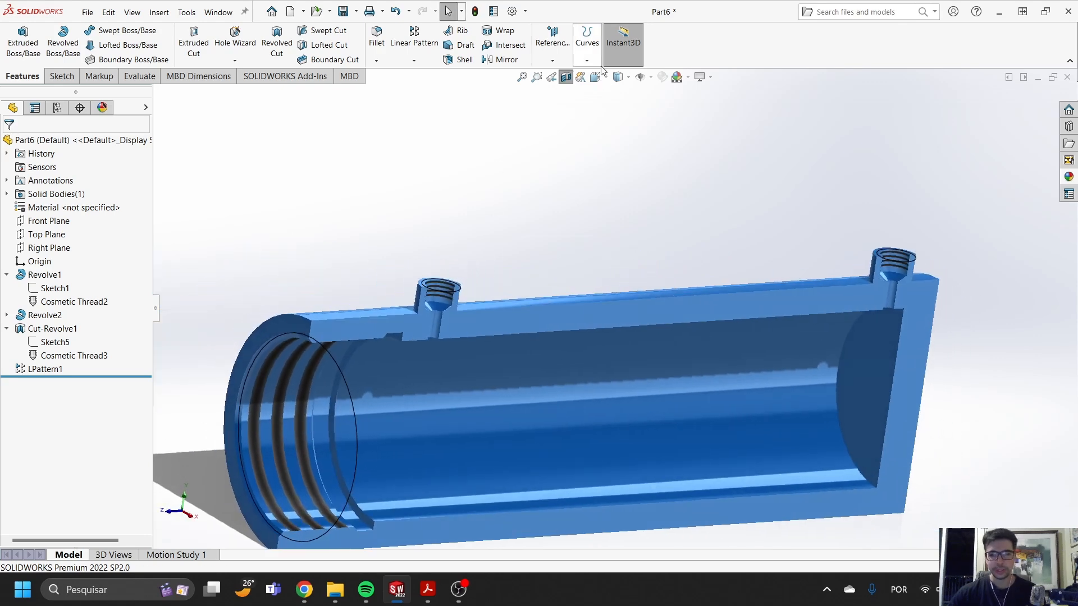
left_click(566, 78)
scroll(682, 326, "up", 3)
middle_click_drag(694, 330, 739, 322)
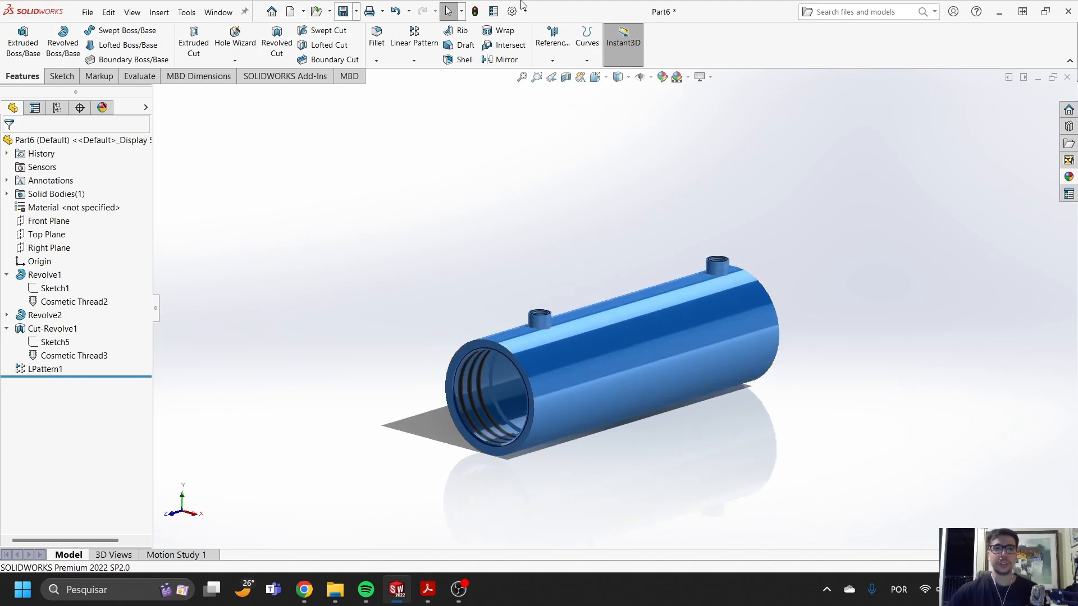
left_click(343, 12)
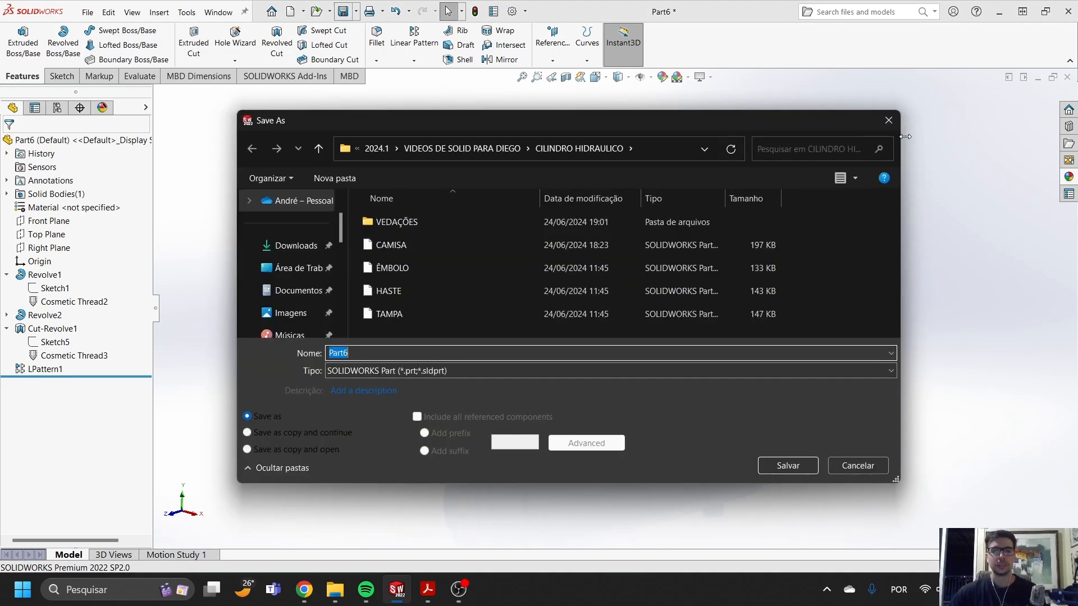
left_click(890, 120)
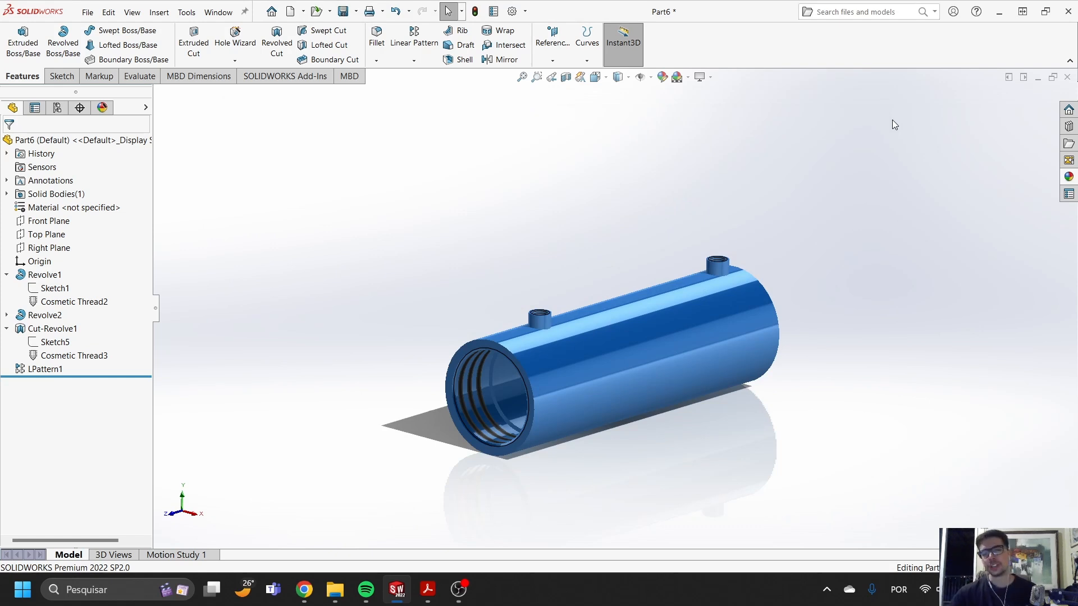
mouse_move(742, 281)
middle_mouse_down()
mouse_move(664, 306)
mouse_move(693, 312)
mouse_move(739, 293)
middle_mouse_up()
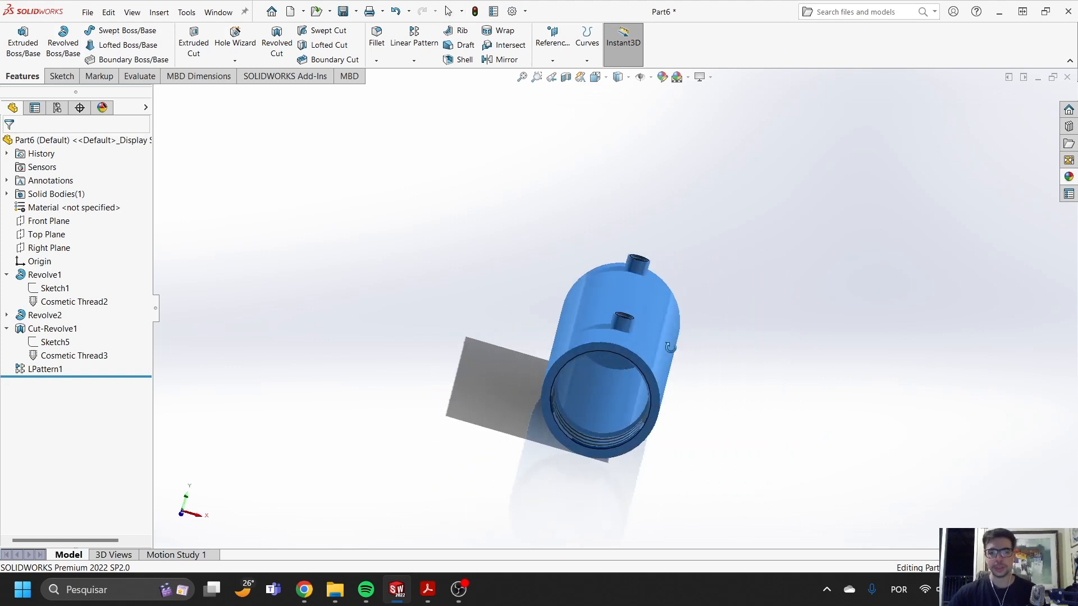